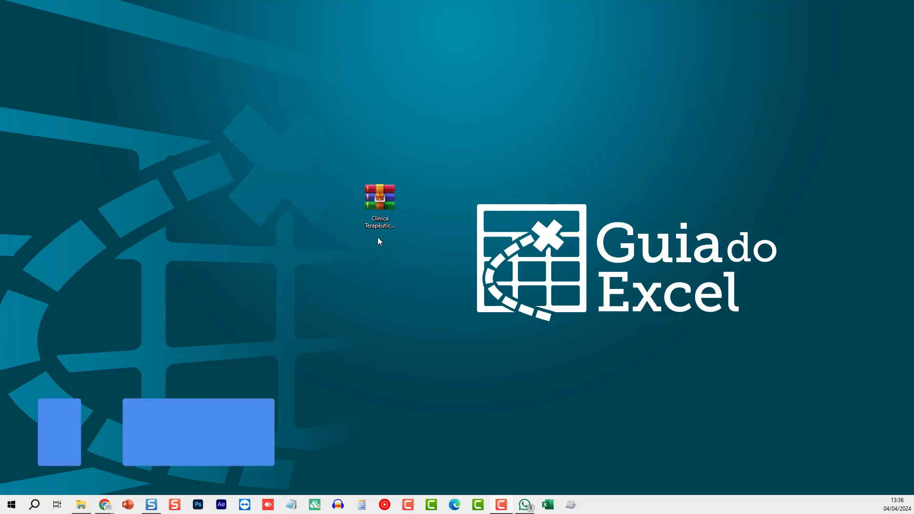
- Select the ClinicaTerapeuticaDADOS.zip archive on the desktop
{"action": "left_click", "coordinate": [376, 224]}
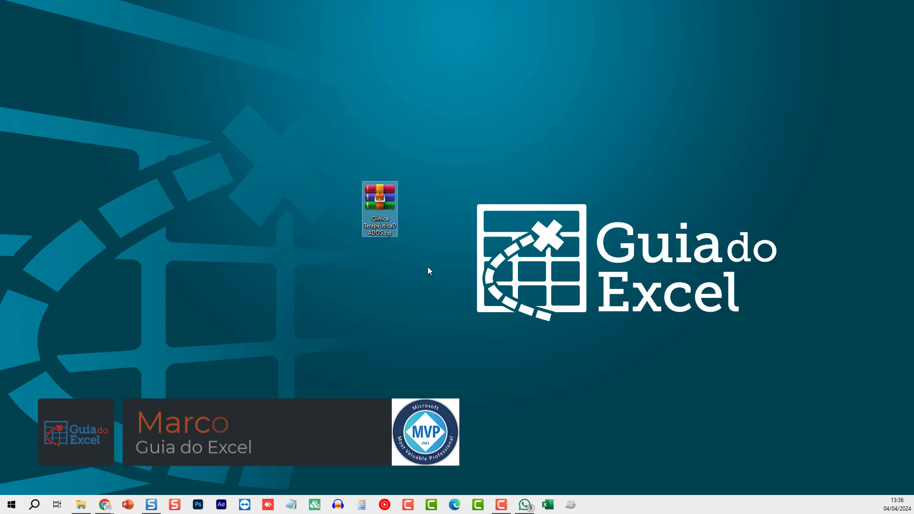
- Open ClinicaTerapeuticaDADOS.zip in WinRAR and drag the Clínica Terapêutica folder onto Disco Local (C:)
{"action": "double_click", "coordinate": [381, 202]}
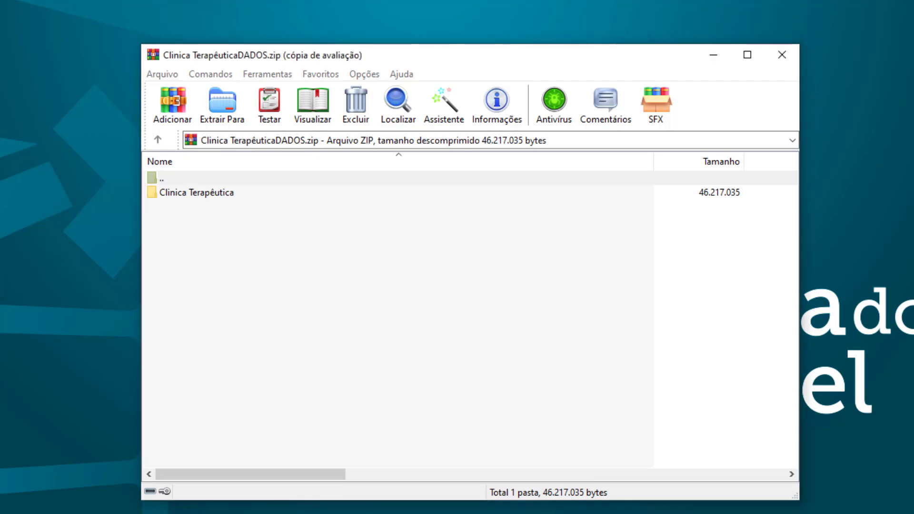
{"action": "left_click_drag", "start_coordinate": [264, 228], "coordinate": [227, 200]}
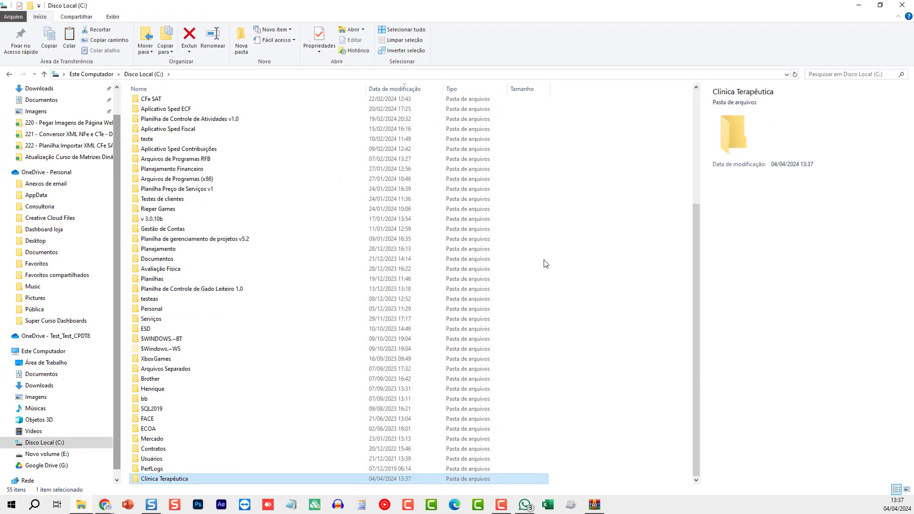
- Open the extracted Clínica Terapêutica folder on Disco Local (C:)
{"action": "double_click", "coordinate": [166, 479]}
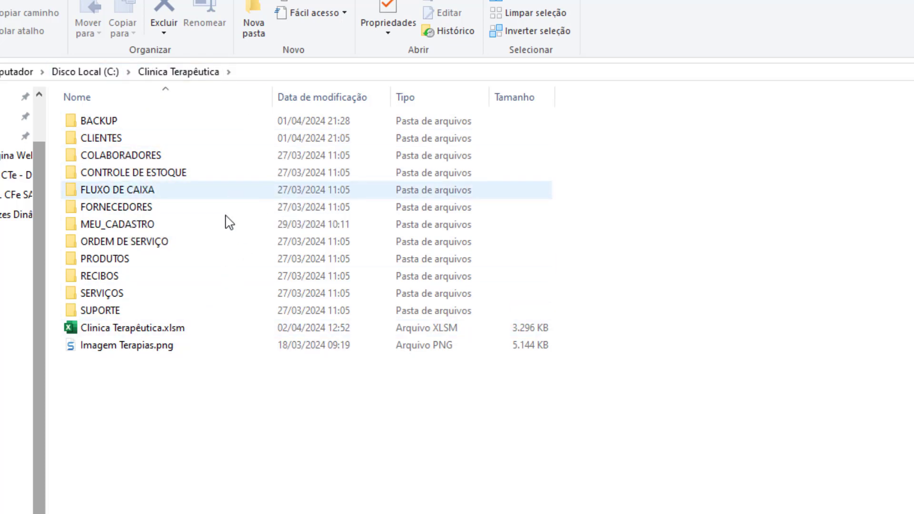
- Tick Desbloquear in Clínica Terapêutica.xlsm's properties, apply it, and open the workbook in Excel
{"action": "right_click", "coordinate": [100, 333]}
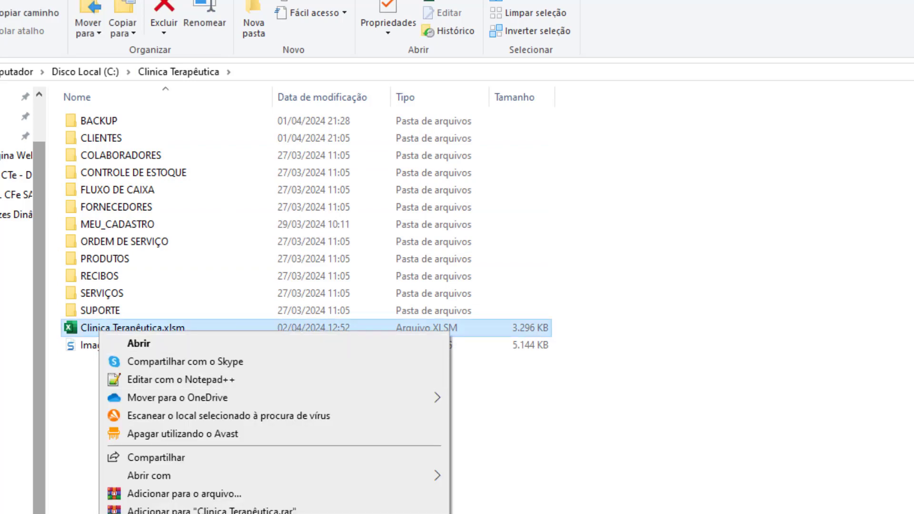
{"action": "key", "text": "r"}
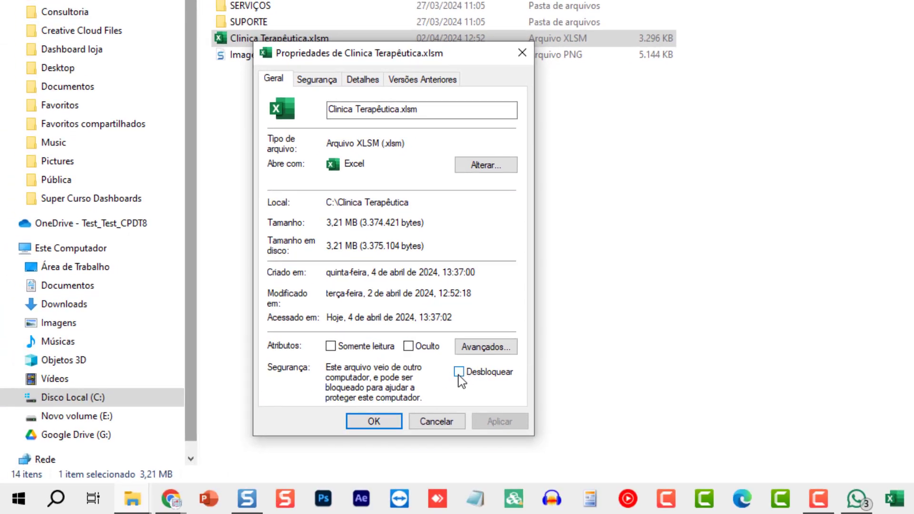
{"action": "left_click", "coordinate": [459, 372]}
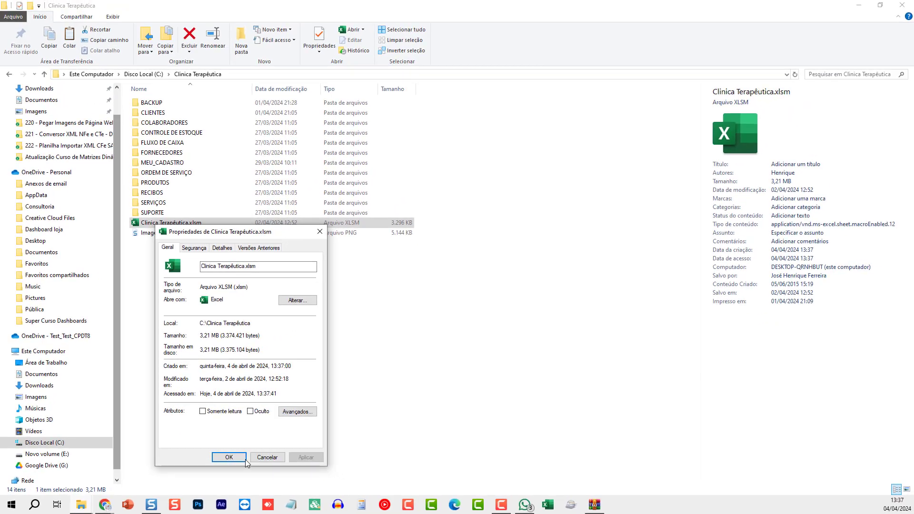
{"action": "left_click", "coordinate": [374, 421]}
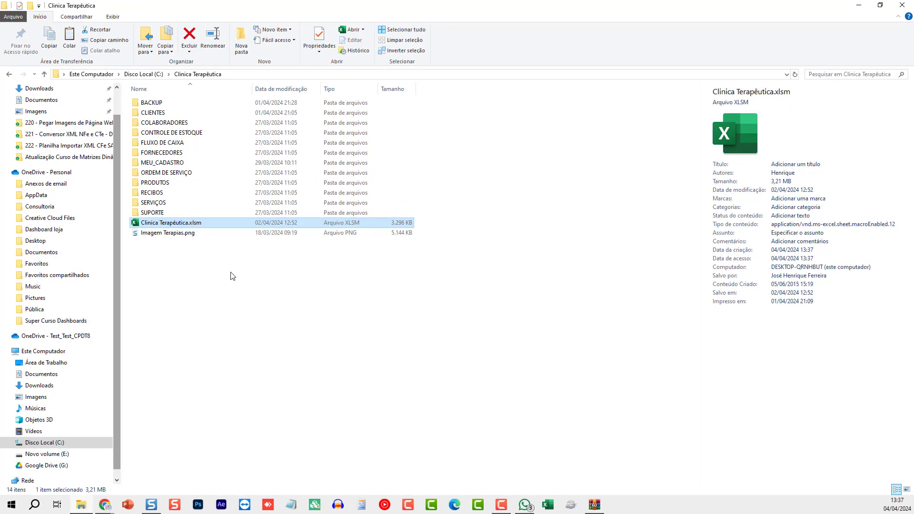
{"action": "double_click", "coordinate": [160, 224]}
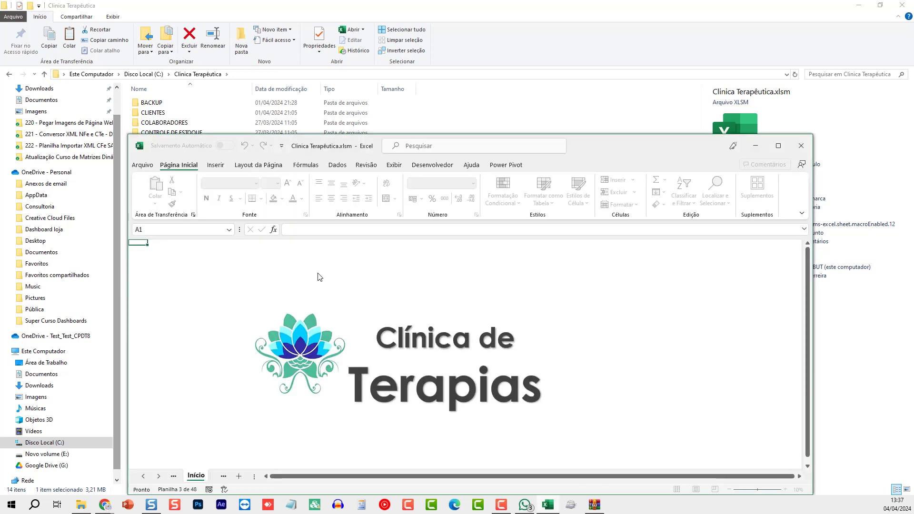
- Maximize the Clínica Terapêutica workbook window and select ribbon tabs
{"action": "left_click", "coordinate": [778, 147]}
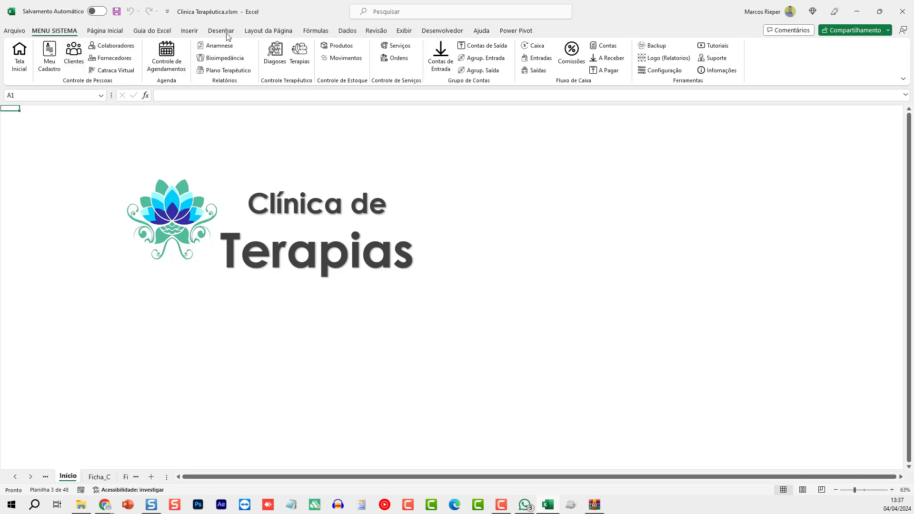
{"action": "left_click", "coordinate": [110, 31]}
{"action": "left_click", "coordinate": [67, 31]}
- Highlight the Clínica de Terapias title and lotus logo, then return to the Tela Inicial layout
{"action": "left_click", "coordinate": [269, 202]}
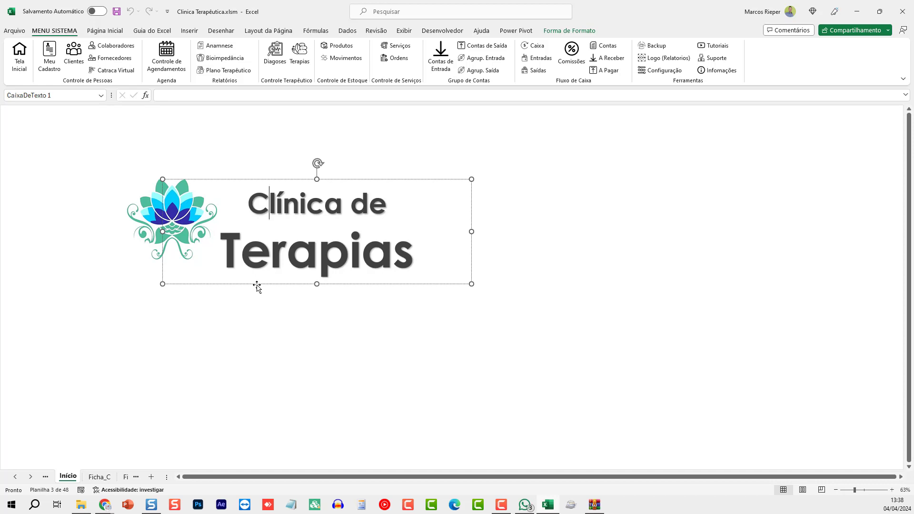
{"action": "left_click", "coordinate": [249, 299]}
{"action": "left_click", "coordinate": [142, 210]}
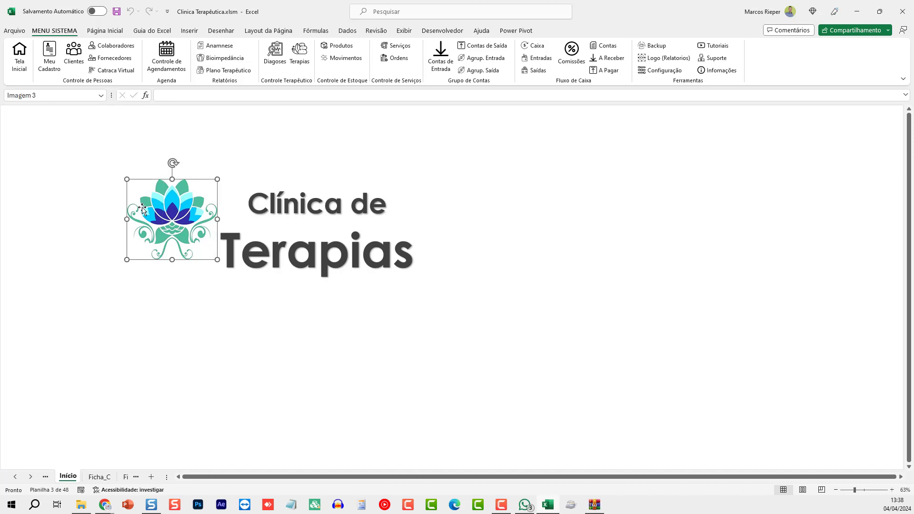
{"action": "left_click", "coordinate": [251, 210]}
{"action": "left_click", "coordinate": [240, 299]}
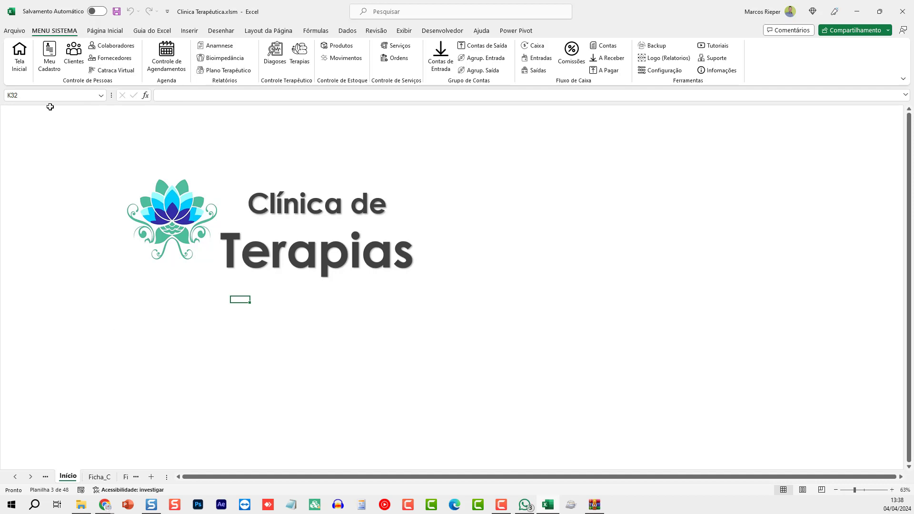
{"action": "left_click", "coordinate": [19, 62]}
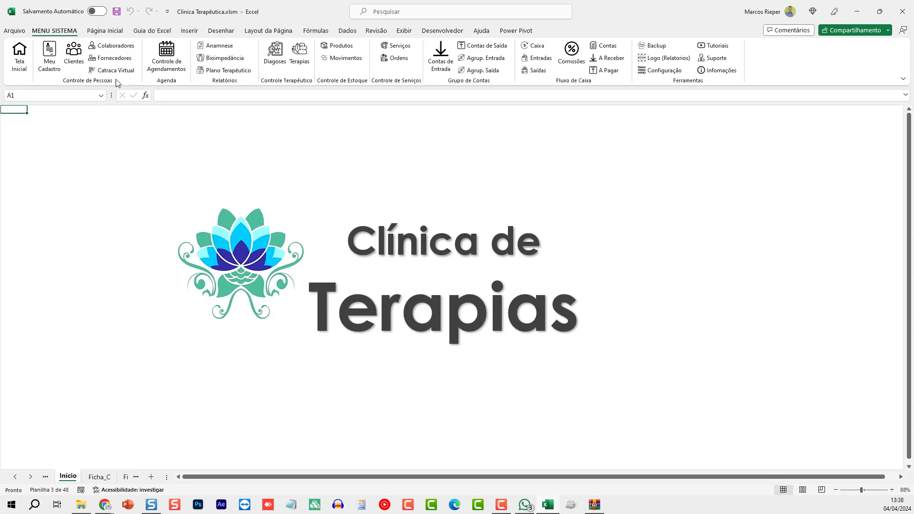
- Open the Meu Cadastro registration form, scroll through it, and switch it to edit mode
{"action": "left_click", "coordinate": [45, 56]}
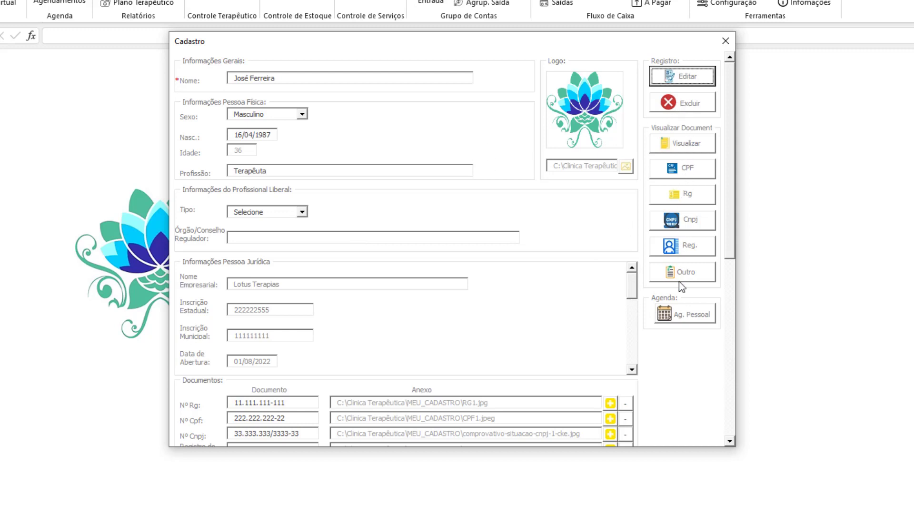
{"action": "left_click_drag", "start_coordinate": [728, 244], "coordinate": [738, 429]}
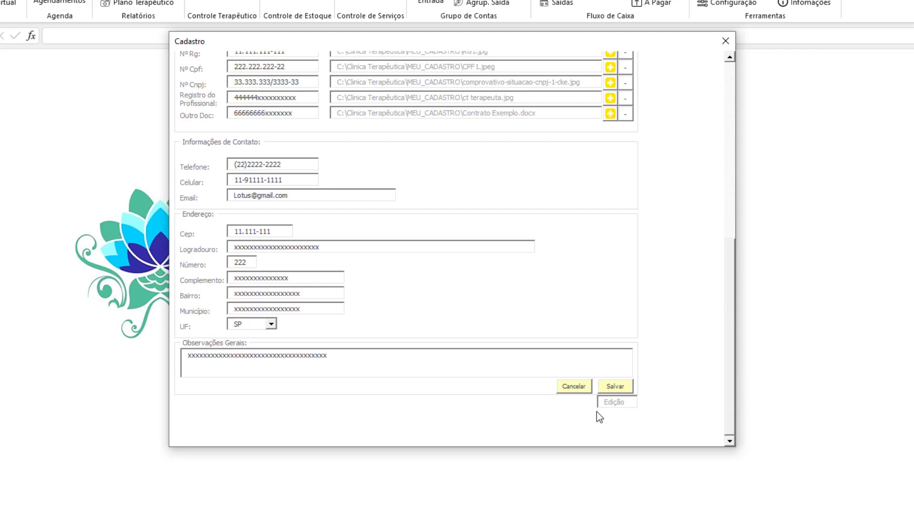
{"action": "left_click_drag", "start_coordinate": [731, 379], "coordinate": [735, 138]}
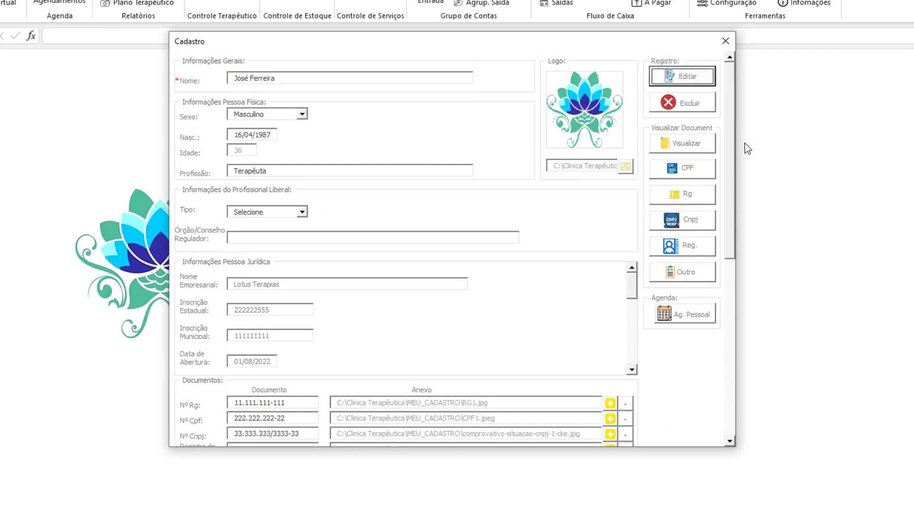
{"action": "left_click", "coordinate": [694, 86]}
{"action": "left_click", "coordinate": [451, 292]}
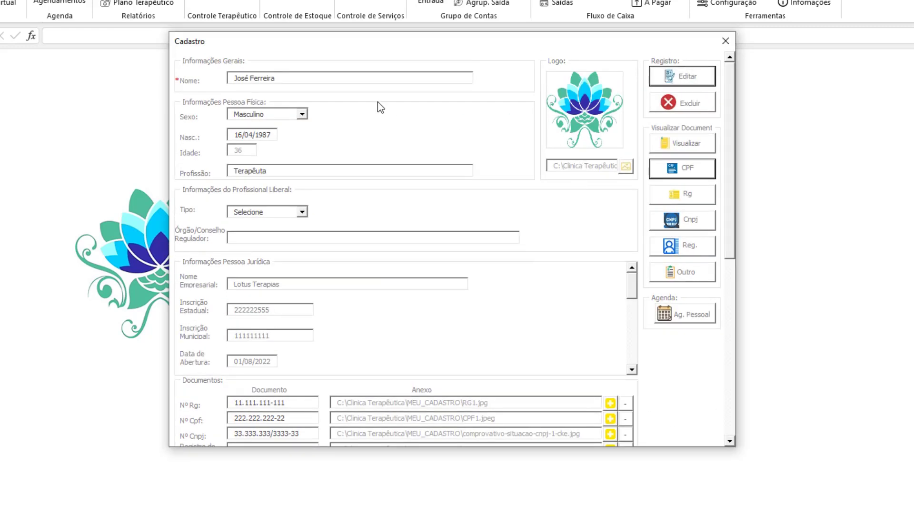
- Cancel the record edit after scrolling its fields, then view the attached CPF document image
{"action": "left_click_drag", "start_coordinate": [631, 285], "coordinate": [640, 371]}
{"action": "left_click_drag", "start_coordinate": [730, 209], "coordinate": [719, 306]}
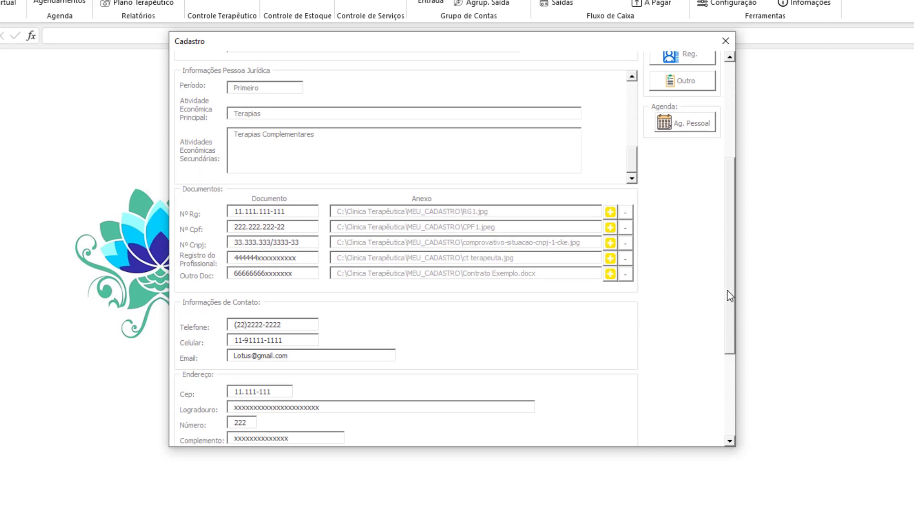
{"action": "mouse_move", "coordinate": [728, 290]}
{"action": "left_mouse_down"}
{"action": "mouse_move", "coordinate": [713, 387]}
{"action": "mouse_move", "coordinate": [723, 152]}
{"action": "left_mouse_up"}
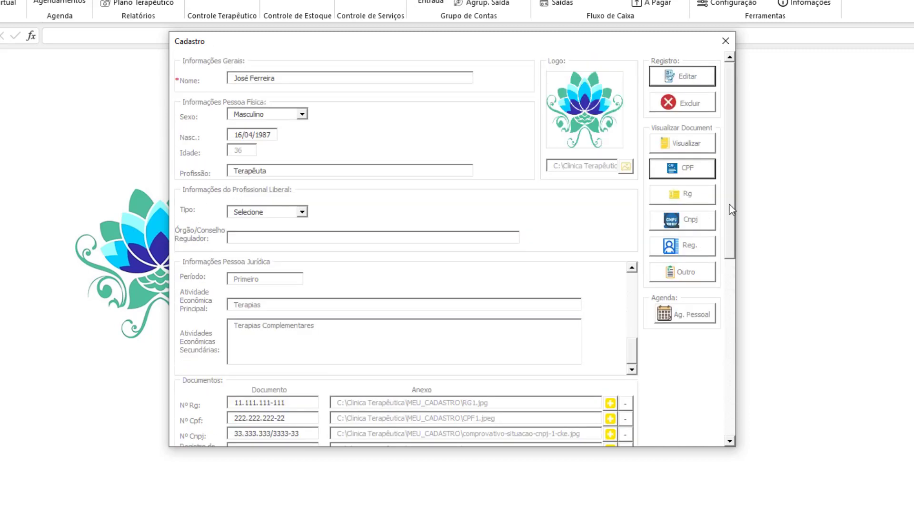
{"action": "left_click_drag", "start_coordinate": [730, 209], "coordinate": [730, 386]}
{"action": "left_click", "coordinate": [573, 386]}
{"action": "left_click", "coordinate": [440, 294]}
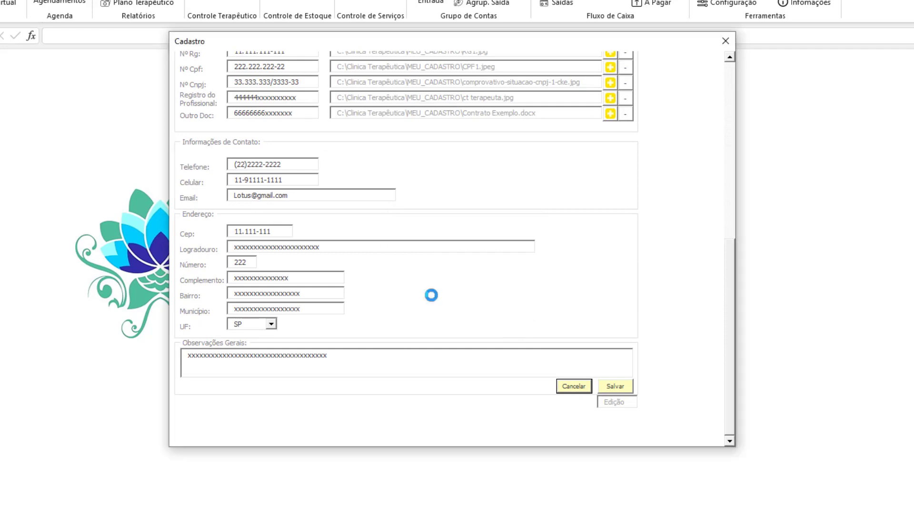
{"action": "left_click", "coordinate": [732, 231]}
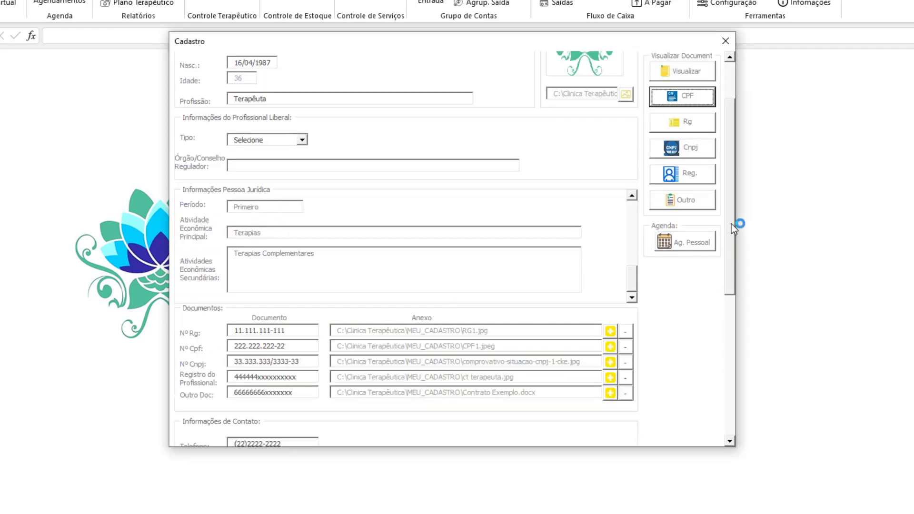
{"action": "left_click", "coordinate": [687, 99]}
{"action": "key", "text": "Escape"}
- View the attached RG image, then display the Ficha Cadastral registration sheet
{"action": "left_click", "coordinate": [682, 121]}
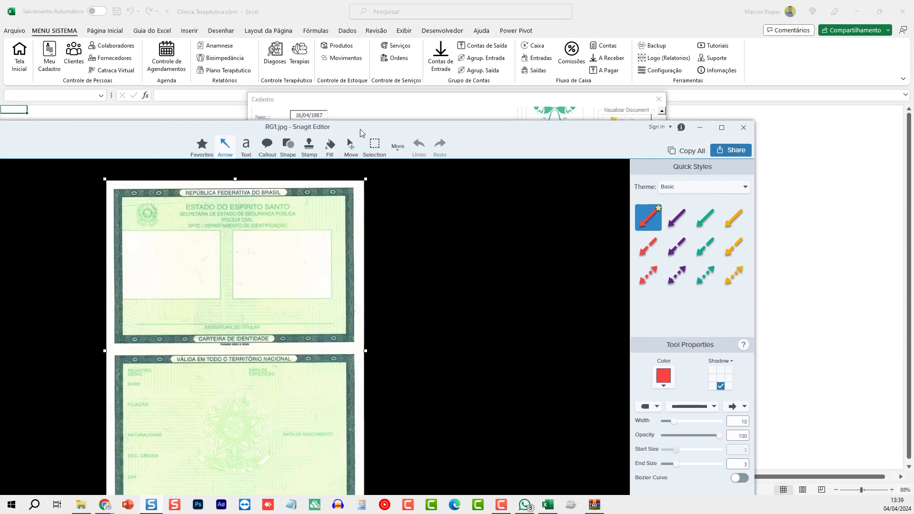
{"action": "left_click", "coordinate": [741, 126]}
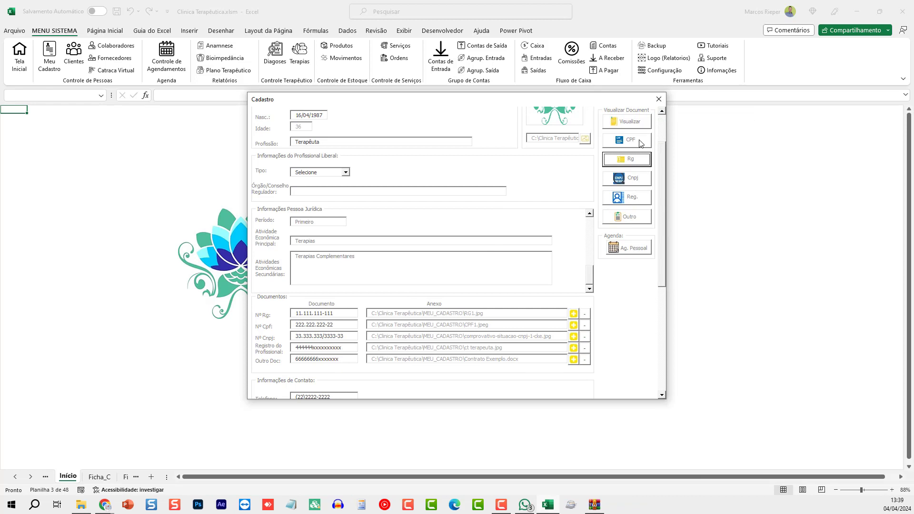
{"action": "scroll", "coordinate": [666, 153], "scroll_direction": "up", "scroll_amount": 1}
{"action": "scroll", "coordinate": [625, 174], "scroll_direction": "up", "scroll_amount": 1}
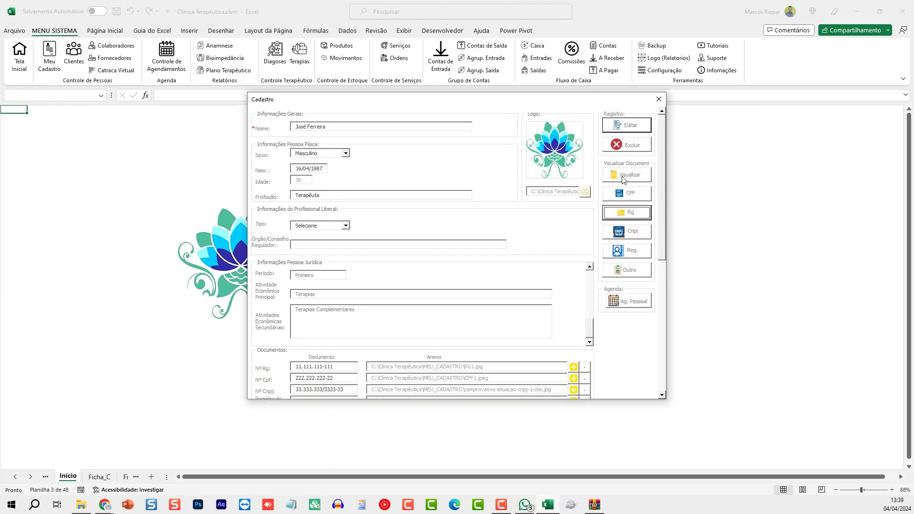
{"action": "left_click", "coordinate": [622, 179]}
{"action": "left_click", "coordinate": [458, 287]}
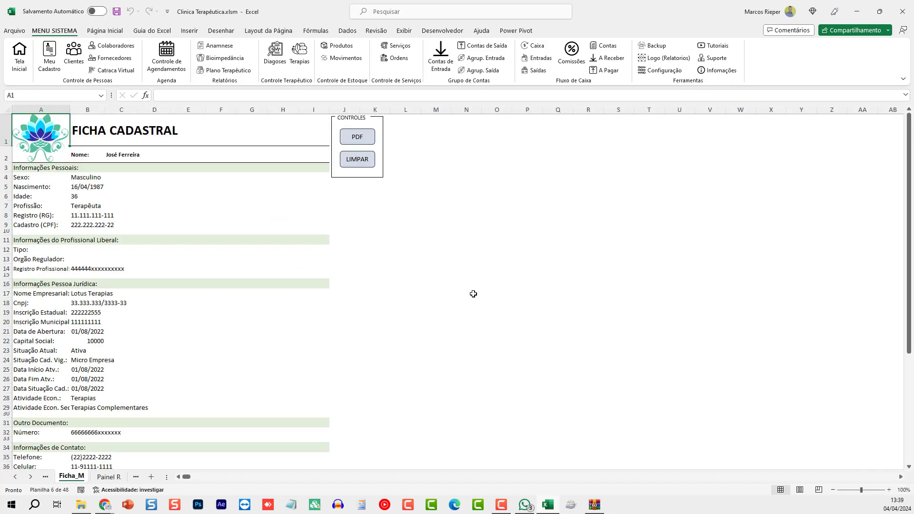
- Export the Ficha Cadastral sheet to PDF and acknowledge the success message
{"action": "left_click", "coordinate": [353, 137]}
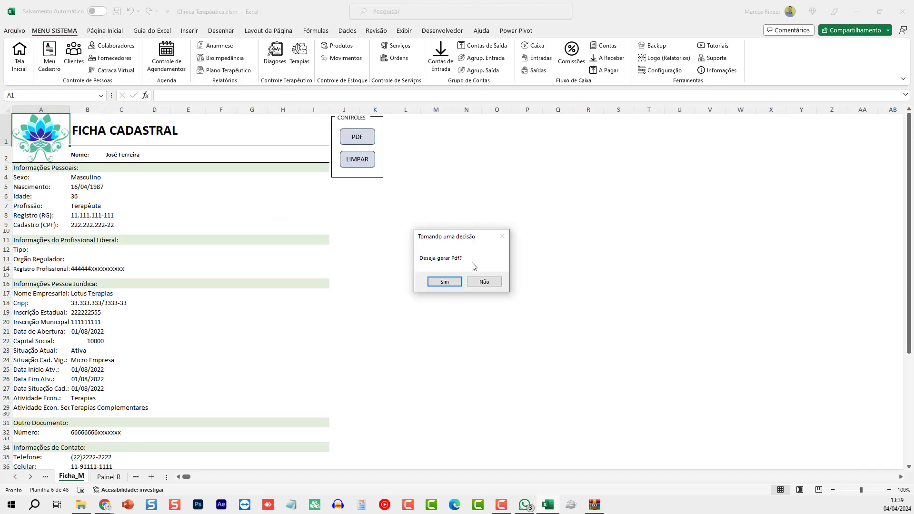
{"action": "left_click", "coordinate": [448, 281]}
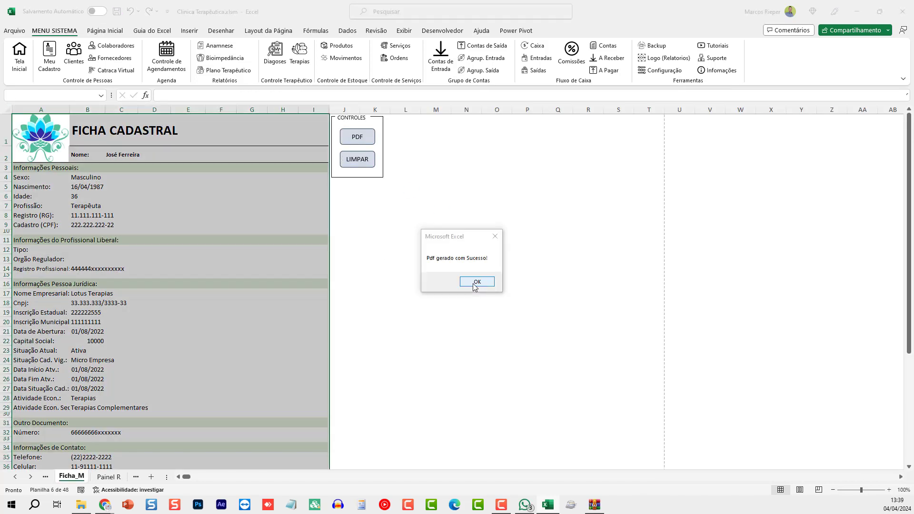
{"action": "left_click", "coordinate": [473, 283]}
- Scroll through the registration PDF, close Foxit, and dismiss 'Pdf gerado com Sucesso!'
{"action": "scroll", "coordinate": [428, 281], "scroll_direction": "down", "scroll_amount": 3}
{"action": "scroll", "coordinate": [429, 280], "scroll_direction": "down", "scroll_amount": 3}
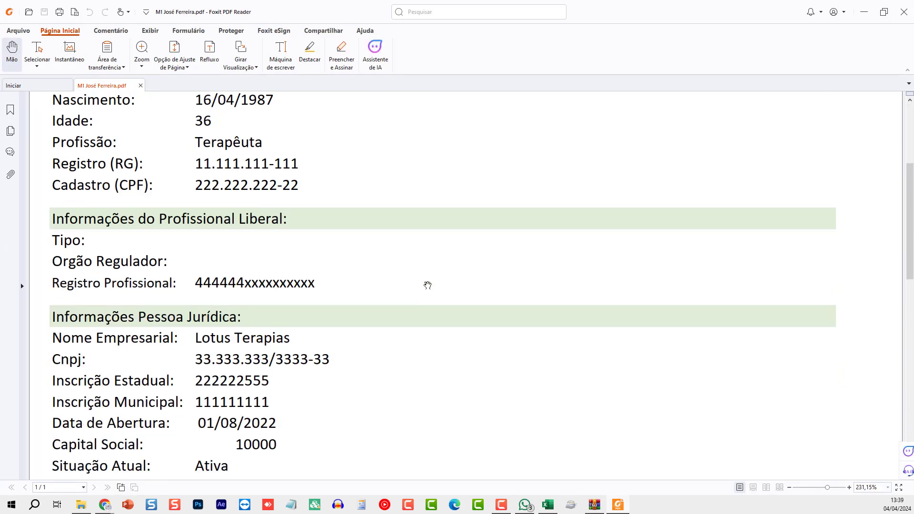
{"action": "scroll", "coordinate": [427, 285], "scroll_direction": "down", "scroll_amount": 3}
{"action": "scroll", "coordinate": [428, 286], "scroll_direction": "down", "scroll_amount": 3}
{"action": "scroll", "coordinate": [427, 286], "scroll_direction": "down", "scroll_amount": 2}
{"action": "scroll", "coordinate": [428, 288], "scroll_direction": "down", "scroll_amount": 5}
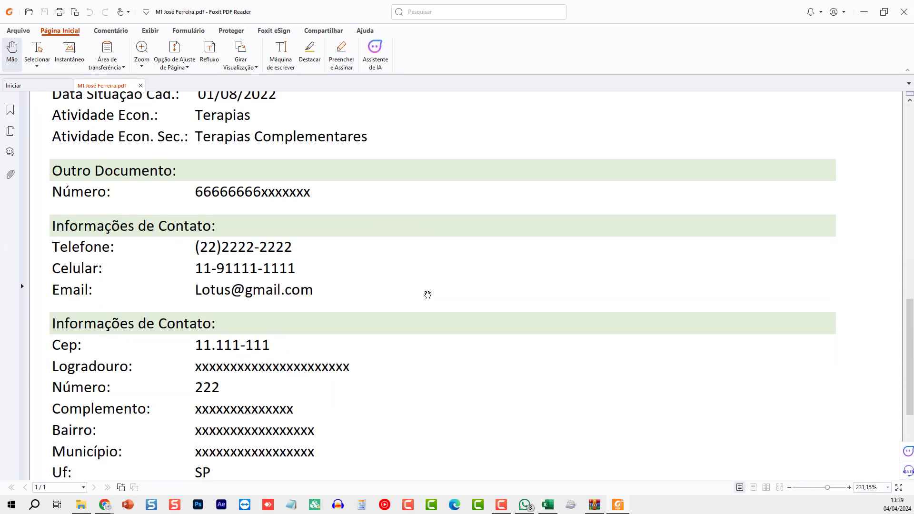
{"action": "scroll", "coordinate": [429, 296], "scroll_direction": "down", "scroll_amount": 3}
{"action": "scroll", "coordinate": [428, 296], "scroll_direction": "down", "scroll_amount": 1}
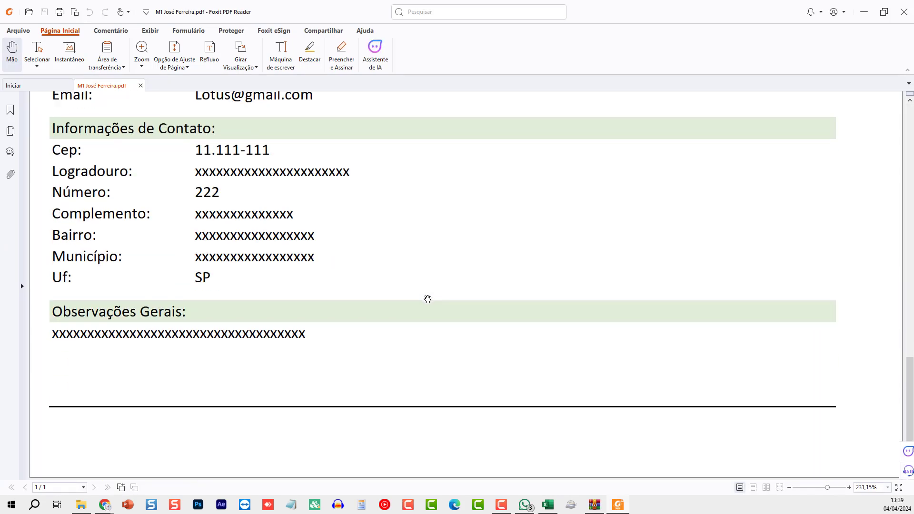
{"action": "left_click", "coordinate": [904, 12]}
{"action": "left_click", "coordinate": [473, 282]}
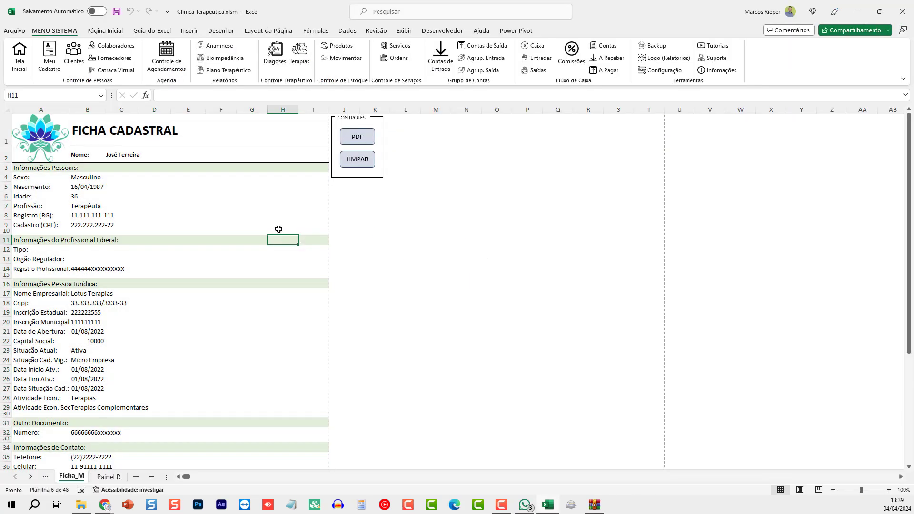
{"action": "left_click", "coordinate": [81, 505]}
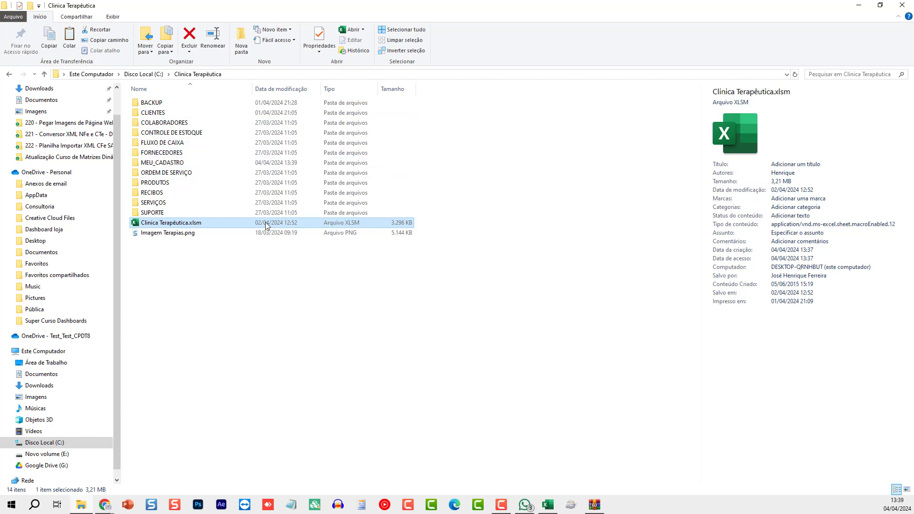
{"action": "double_click", "coordinate": [180, 162]}
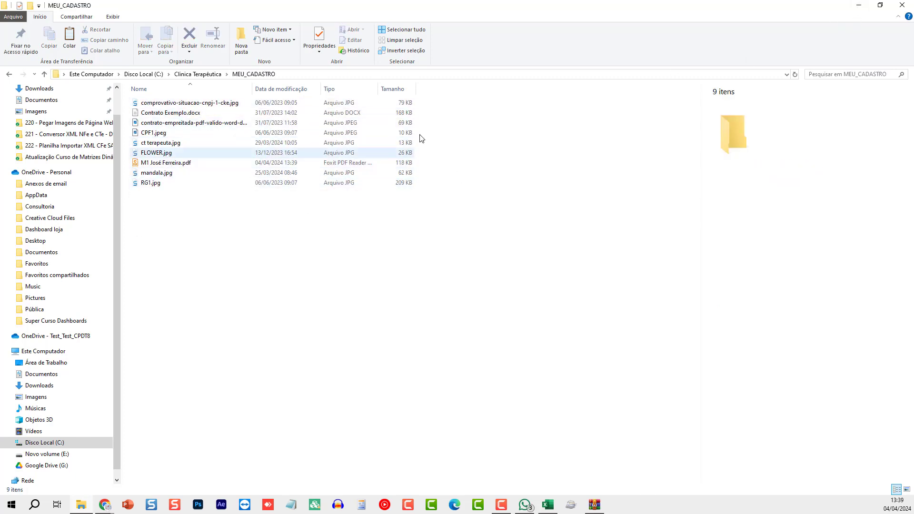
{"action": "left_click", "coordinate": [860, 8]}
{"action": "left_click", "coordinate": [202, 213]}
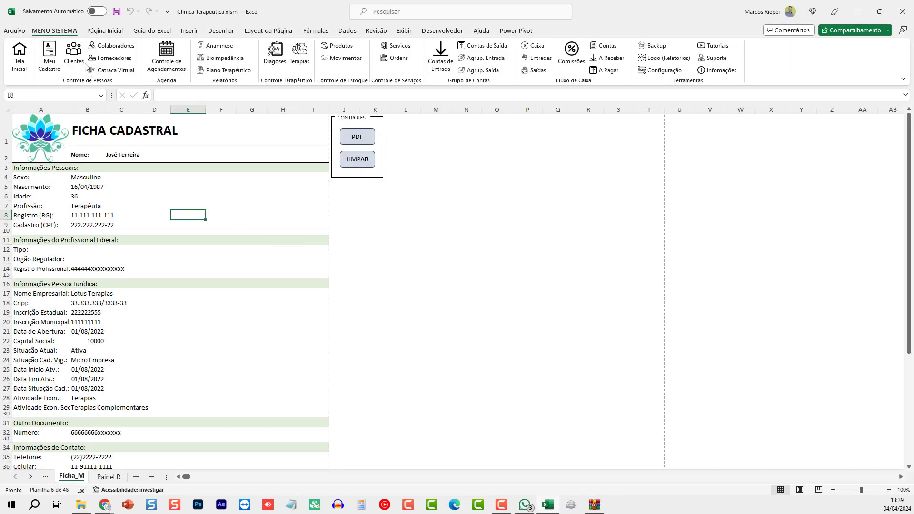
- Open the Meu Cadastro form, view the Ag. Pessoal appointment form, and close it
{"action": "left_click", "coordinate": [51, 56]}
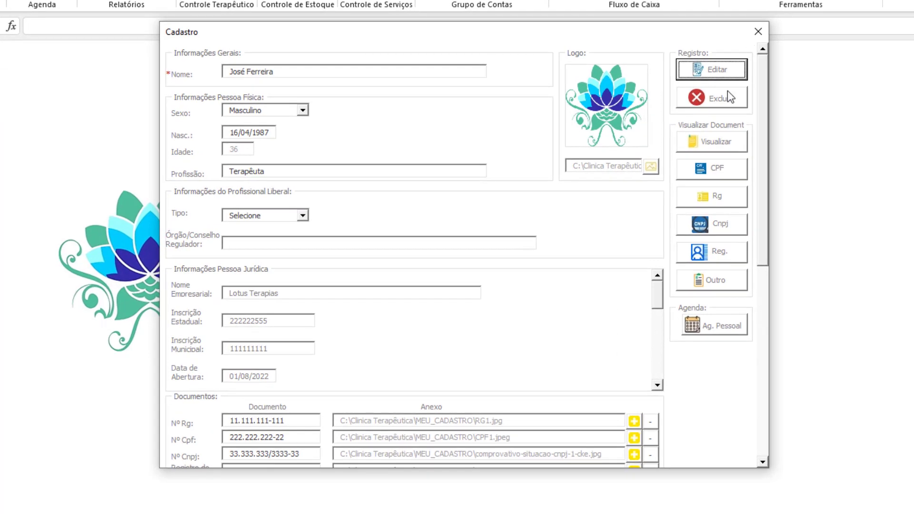
{"action": "left_click", "coordinate": [720, 328]}
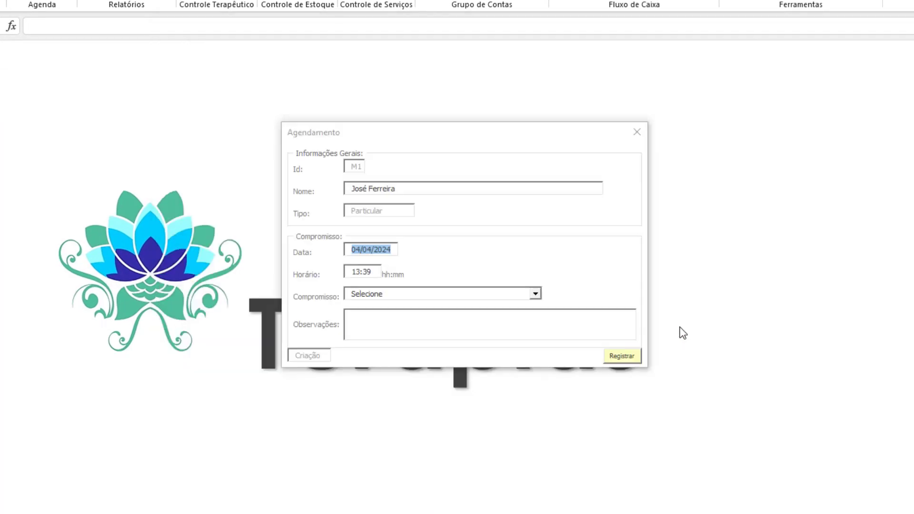
{"action": "left_click", "coordinate": [637, 133]}
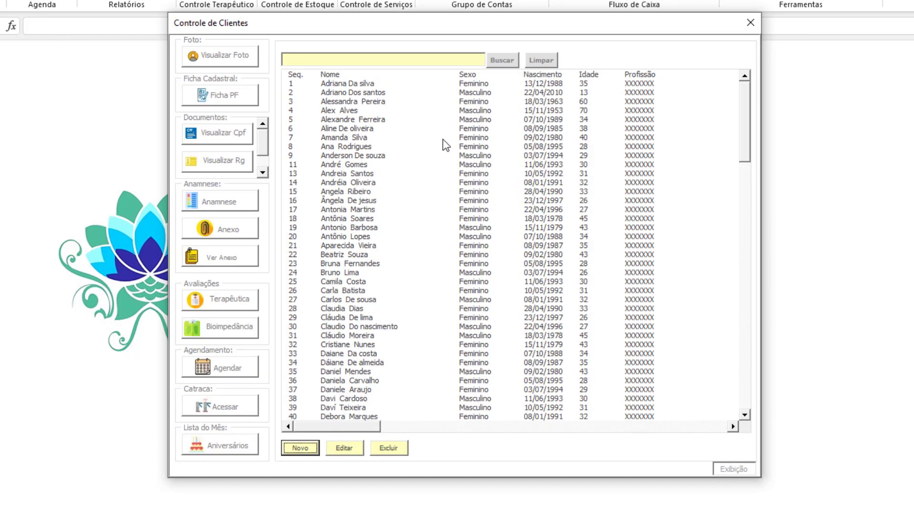
- Open client 1's record for editing, close the Cadastro form, and preview the client's photo
{"action": "left_click", "coordinate": [353, 85]}
{"action": "left_click", "coordinate": [333, 452]}
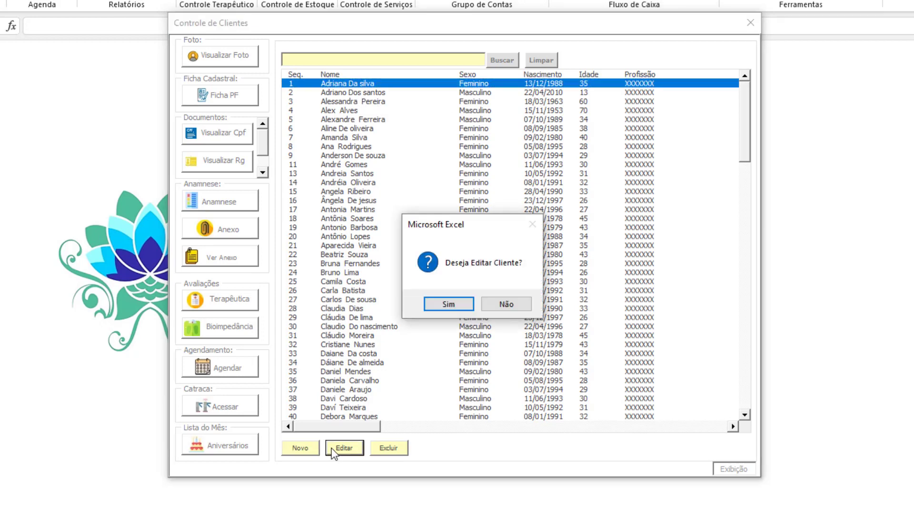
{"action": "left_click", "coordinate": [450, 310]}
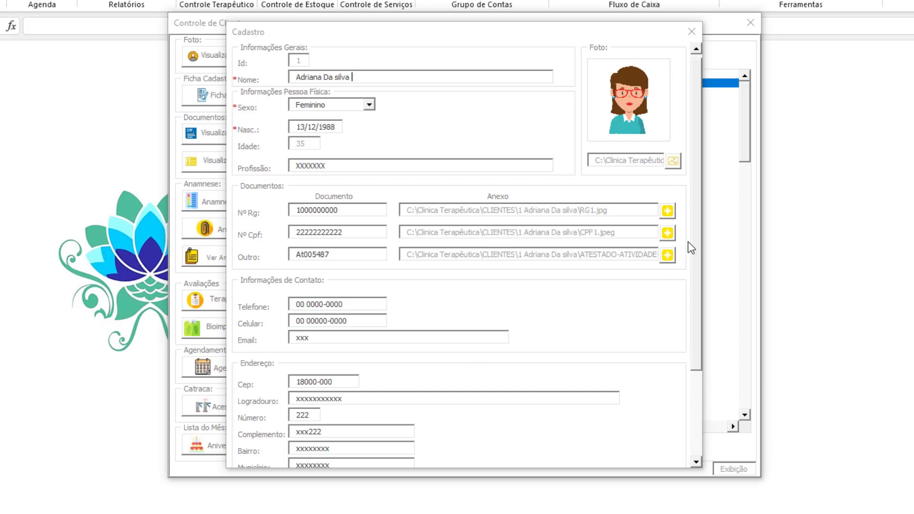
{"action": "left_click_drag", "start_coordinate": [697, 253], "coordinate": [686, 390]}
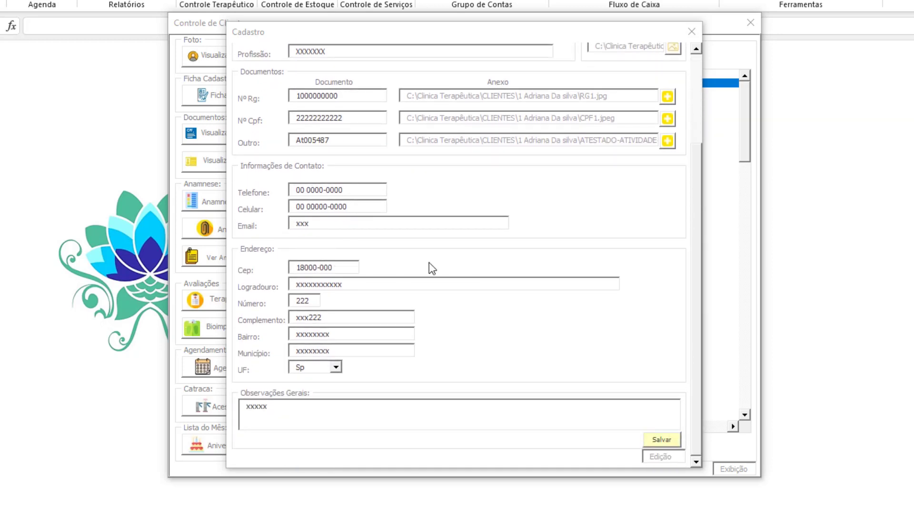
{"action": "left_click", "coordinate": [692, 32]}
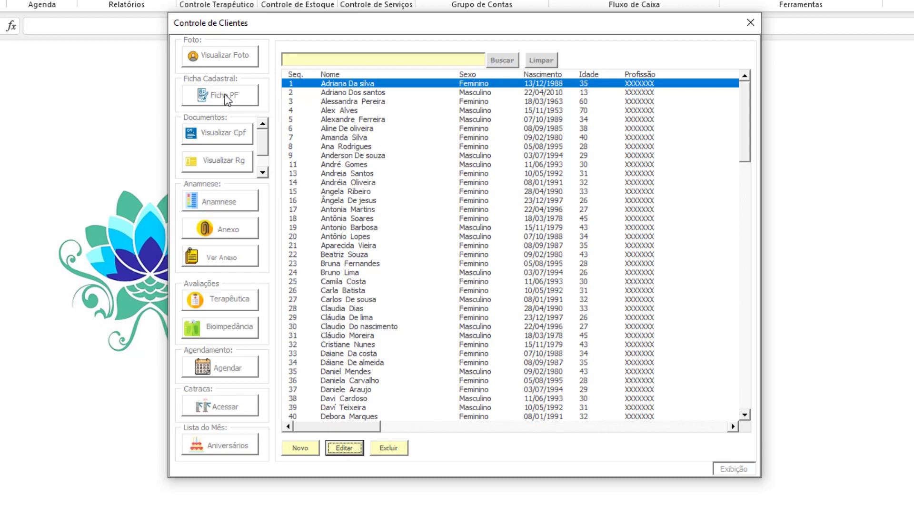
{"action": "left_click", "coordinate": [228, 56]}
{"action": "left_click", "coordinate": [509, 183]}
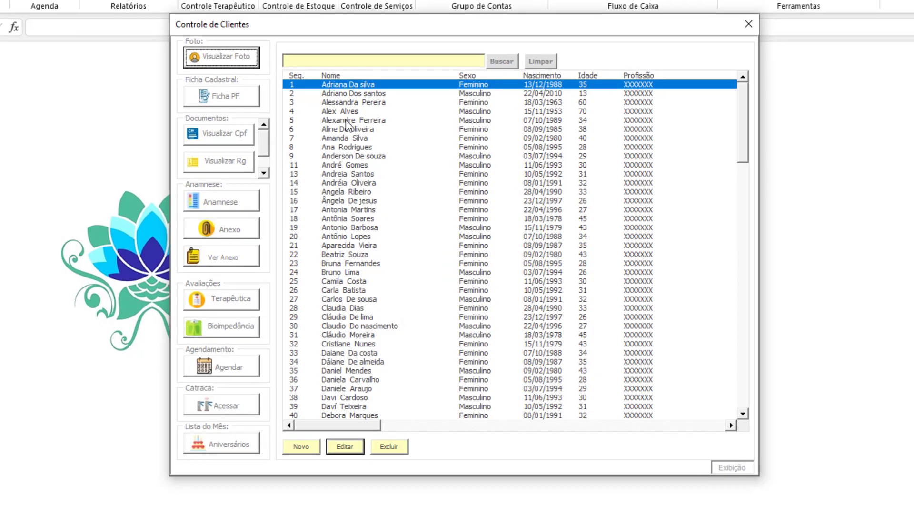
- Show client 1's Ficha Cadastral sheet, export it as Ficha Cadastral.pdf, and close Foxit
{"action": "left_click", "coordinate": [288, 143]}
{"action": "left_click", "coordinate": [459, 290]}
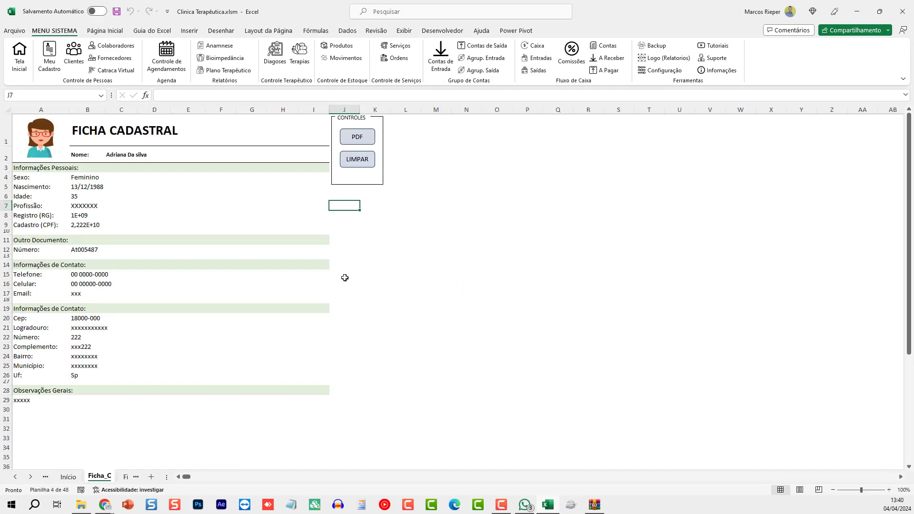
{"action": "left_click", "coordinate": [355, 140]}
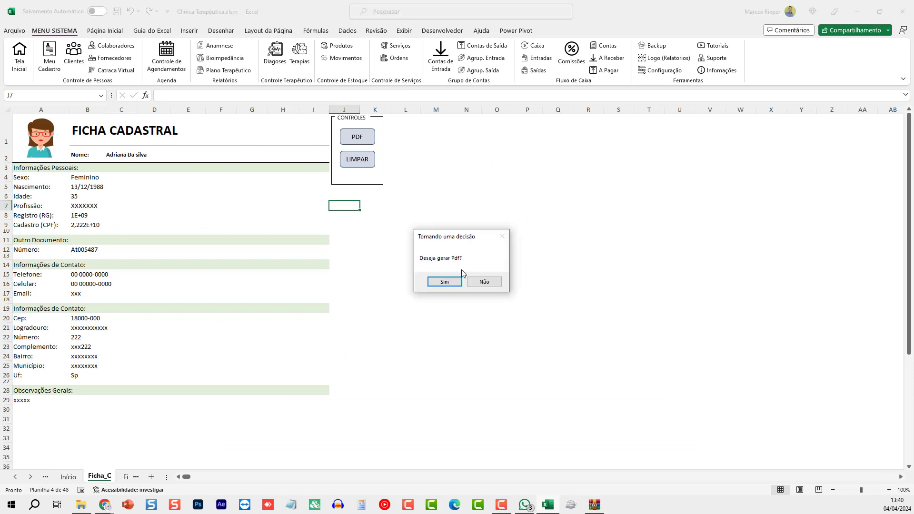
{"action": "left_click", "coordinate": [445, 282]}
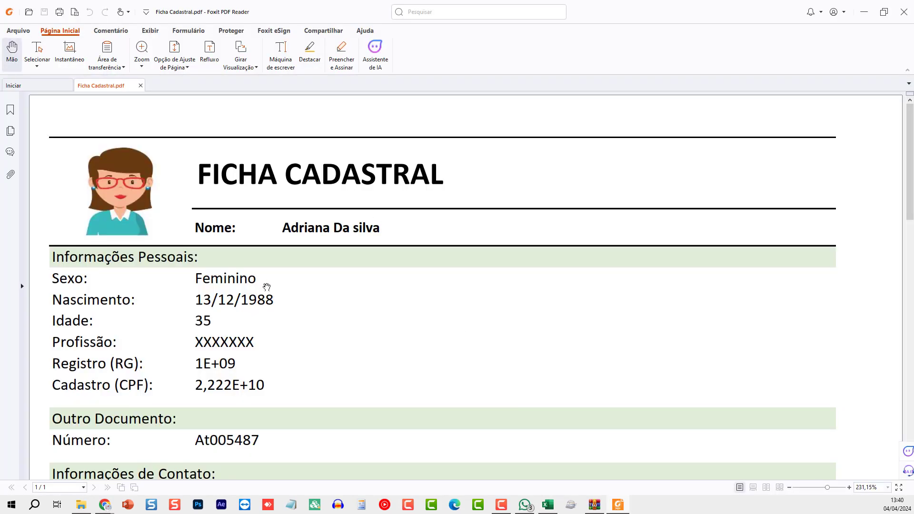
{"action": "scroll", "coordinate": [267, 295], "scroll_direction": "down", "scroll_amount": 4}
{"action": "scroll", "coordinate": [268, 309], "scroll_direction": "down", "scroll_amount": 3}
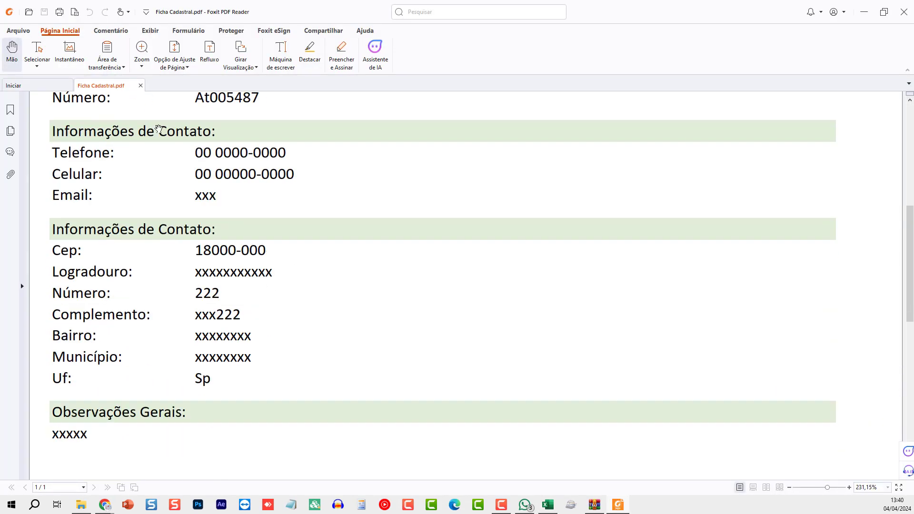
{"action": "left_click", "coordinate": [904, 11]}
{"action": "left_click", "coordinate": [476, 282]}
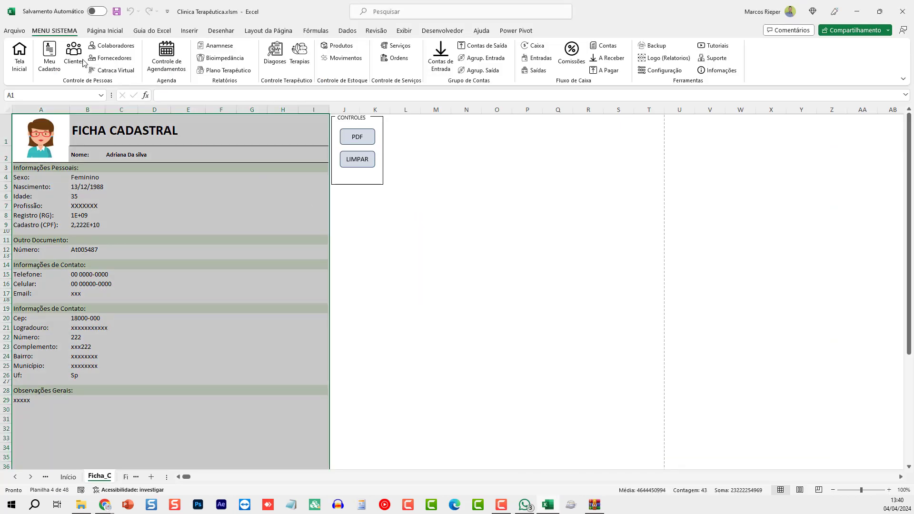
- Select client 5, view its CPF image, then open the client's Anamnese form
{"action": "left_click", "coordinate": [384, 160]}
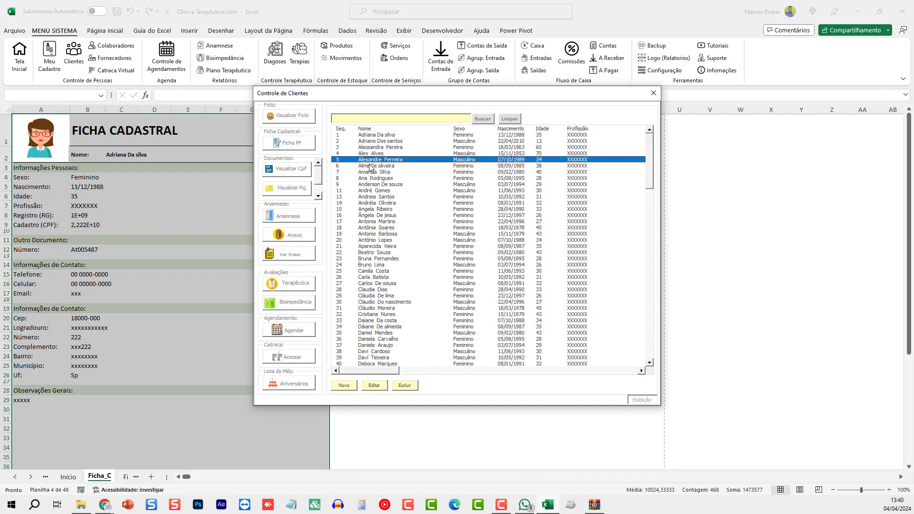
{"action": "left_click", "coordinate": [292, 173]}
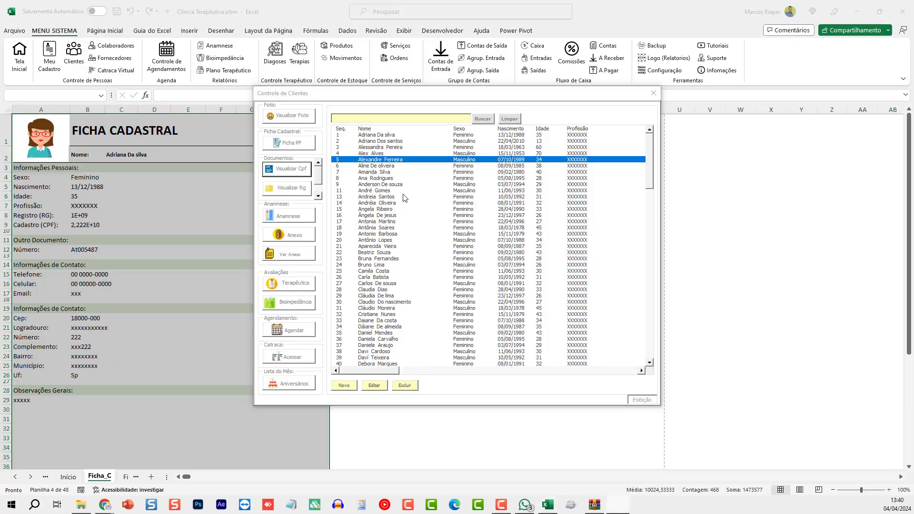
{"action": "left_click", "coordinate": [904, 11]}
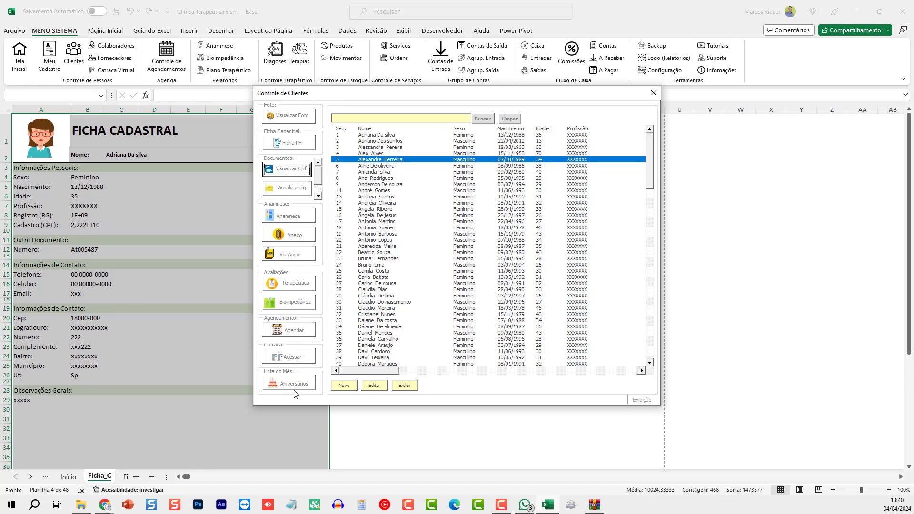
{"action": "left_click", "coordinate": [286, 217]}
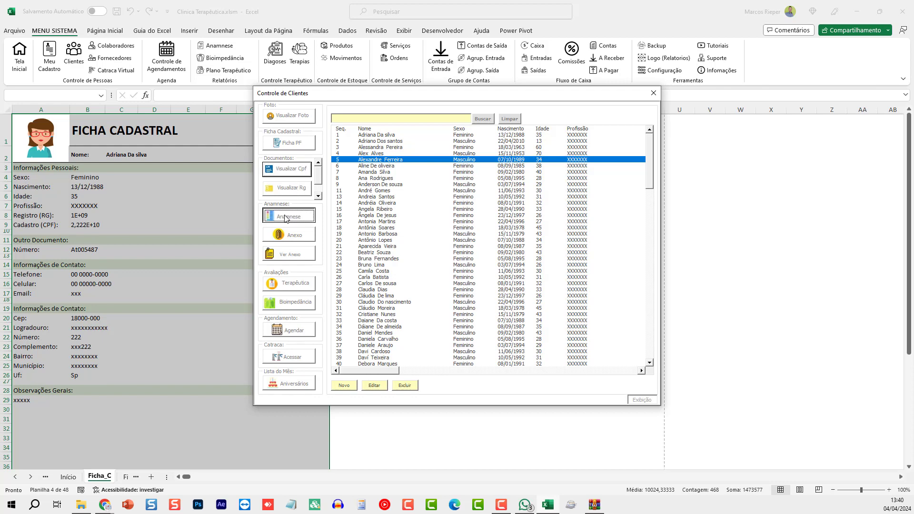
{"action": "left_click", "coordinate": [451, 288]}
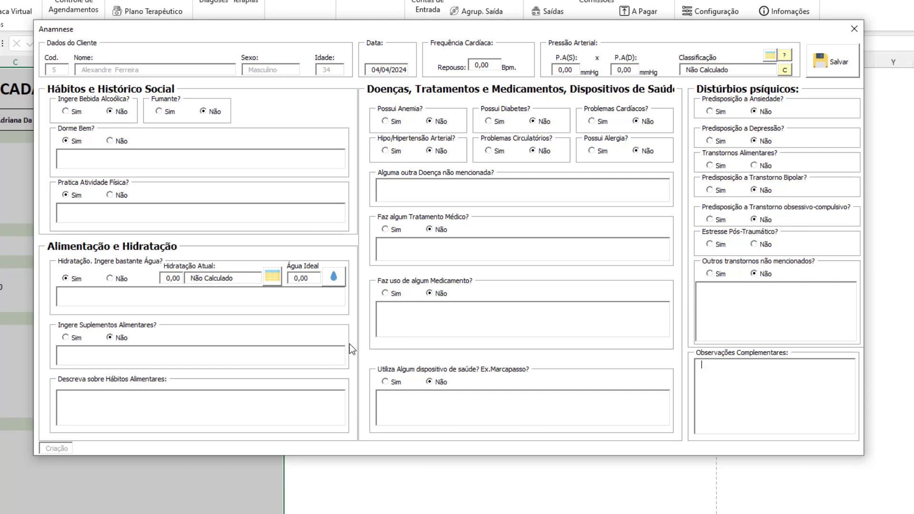
- Close the fifth client's Anamnese form to return to the Controle de Clientes list
{"action": "left_click", "coordinate": [854, 29]}
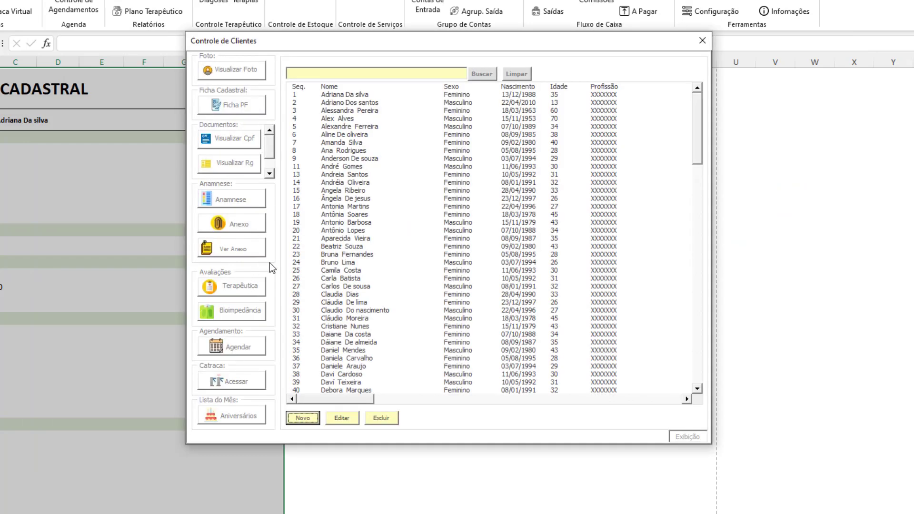
- Select the fifth client, check its Anexo and Ver Anexo attachments, and request a new therapy plan
{"action": "left_click", "coordinate": [340, 119]}
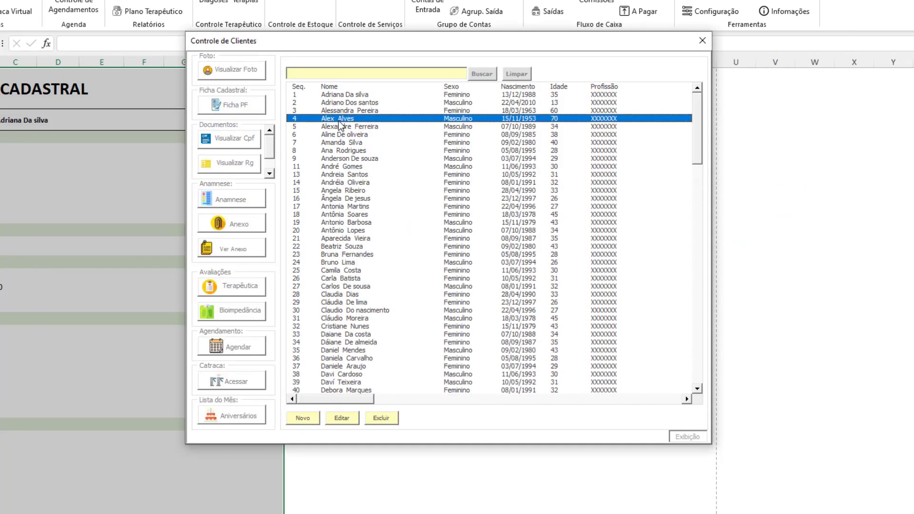
{"action": "left_click", "coordinate": [337, 127]}
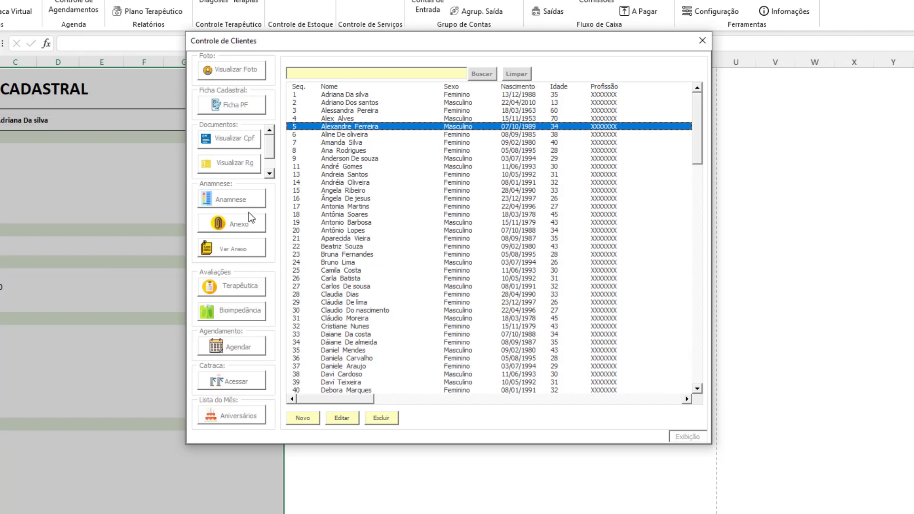
{"action": "left_click", "coordinate": [235, 224]}
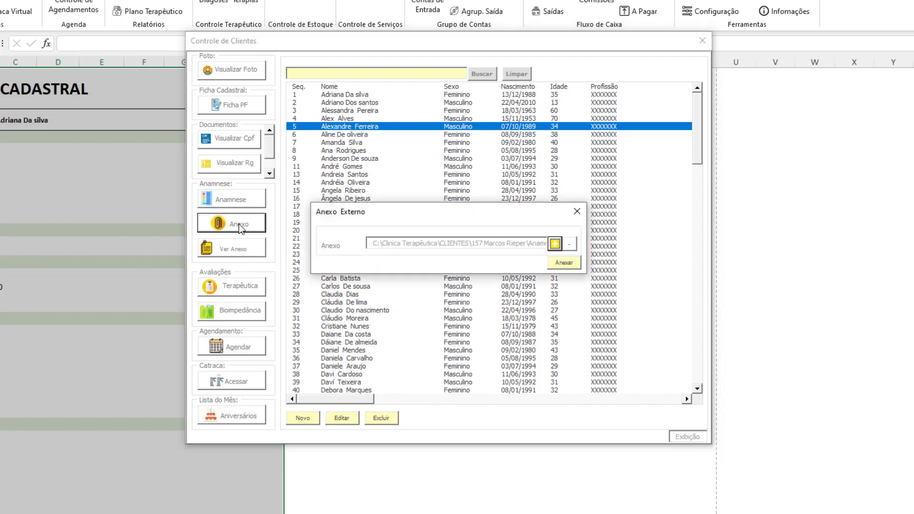
{"action": "left_click", "coordinate": [576, 210]}
{"action": "left_click", "coordinate": [250, 249]}
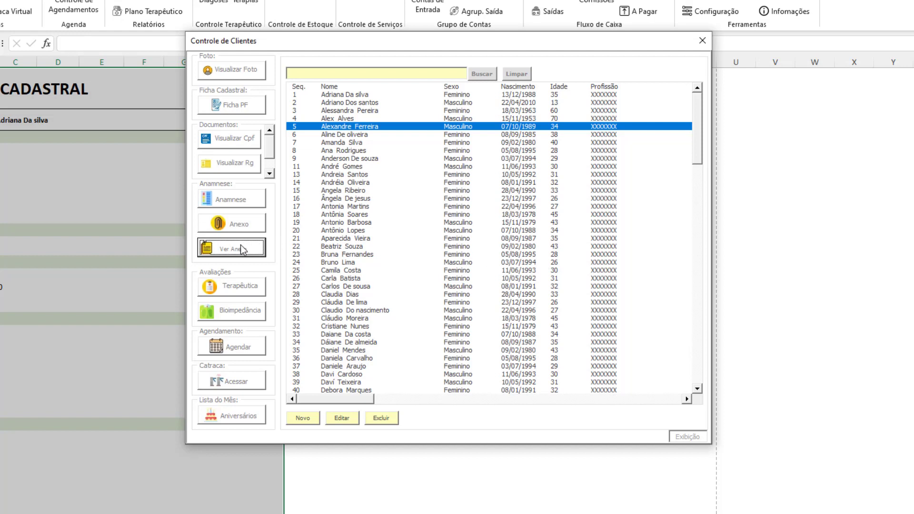
{"action": "left_click", "coordinate": [233, 288]}
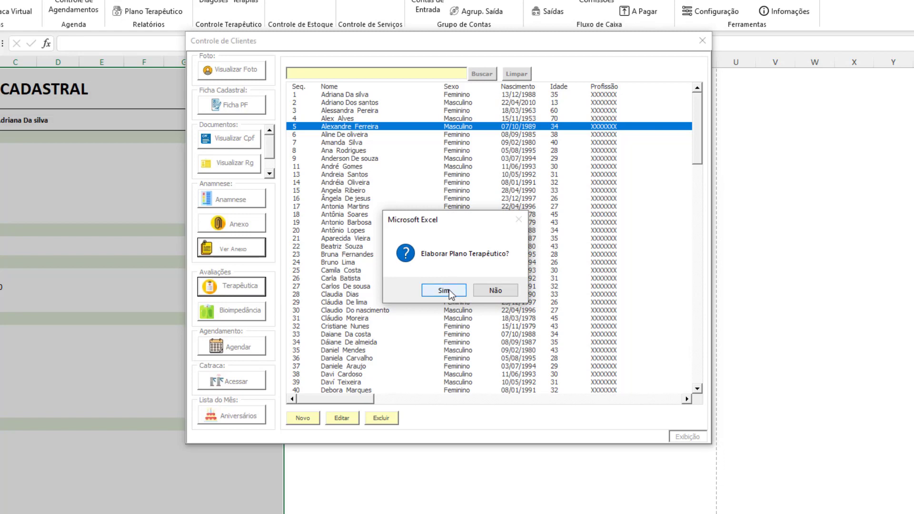
- Fill diagnosis slots L1–L4 with Predisposição Ansiedade, Depressão, obsessive-compulsive and Desânimo
{"action": "left_click", "coordinate": [447, 291]}
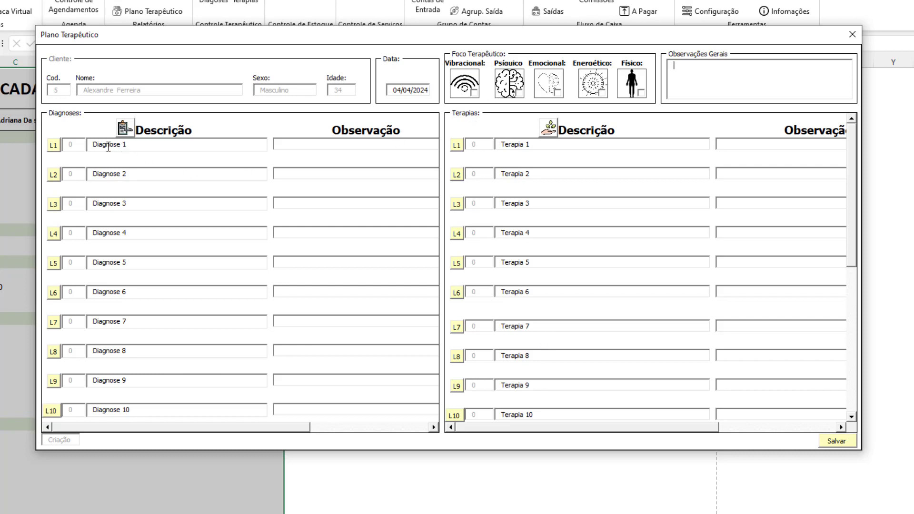
{"action": "left_click", "coordinate": [54, 147]}
{"action": "left_click", "coordinate": [126, 127]}
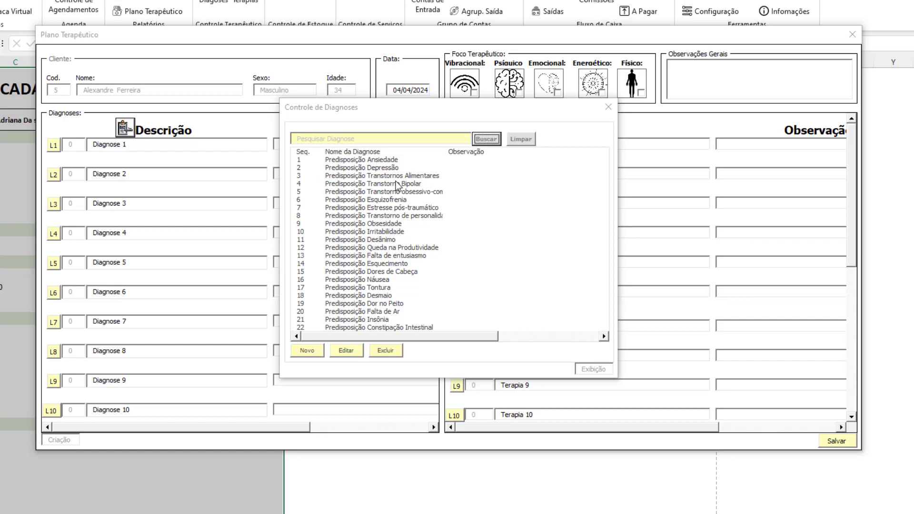
{"action": "double_click", "coordinate": [357, 160]}
{"action": "double_click", "coordinate": [359, 167]}
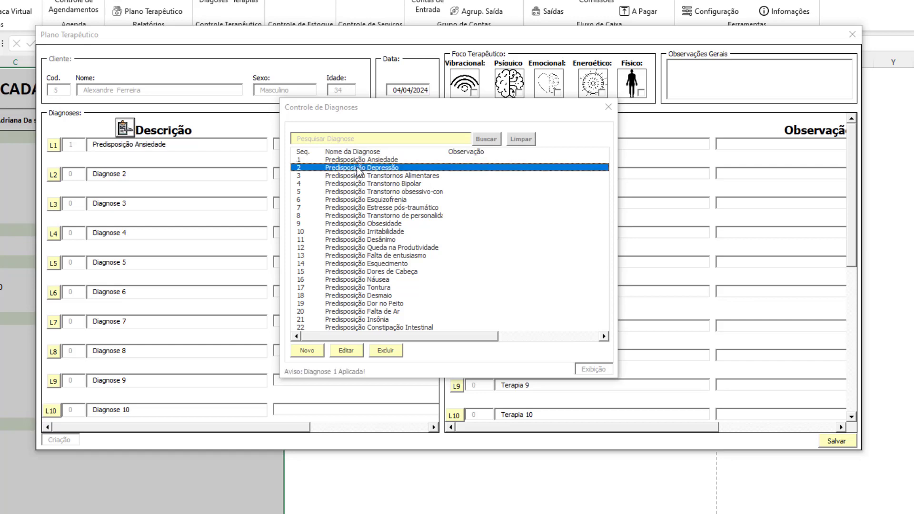
{"action": "double_click", "coordinate": [369, 191]}
{"action": "double_click", "coordinate": [376, 239]}
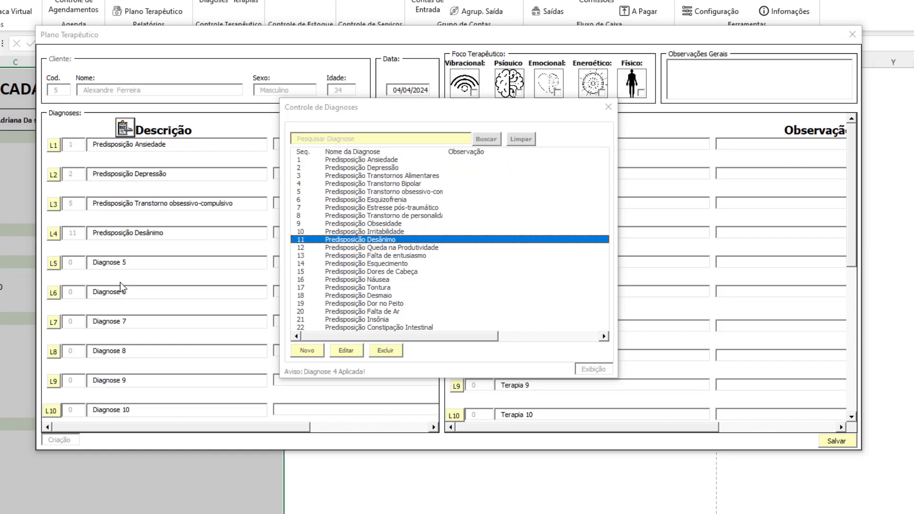
- Open a diagnosis for editing, close it unchanged, and close the diagnoses registry
{"action": "left_click", "coordinate": [346, 350]}
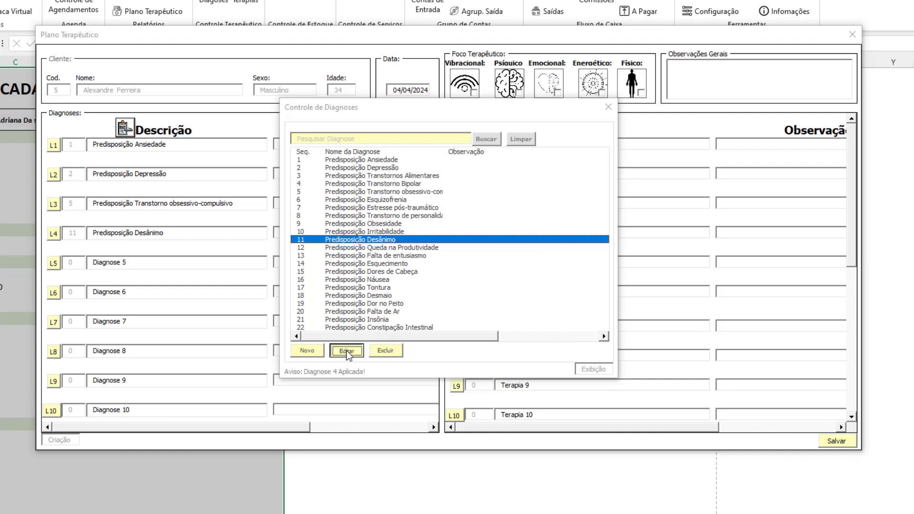
{"action": "left_click", "coordinate": [426, 294]}
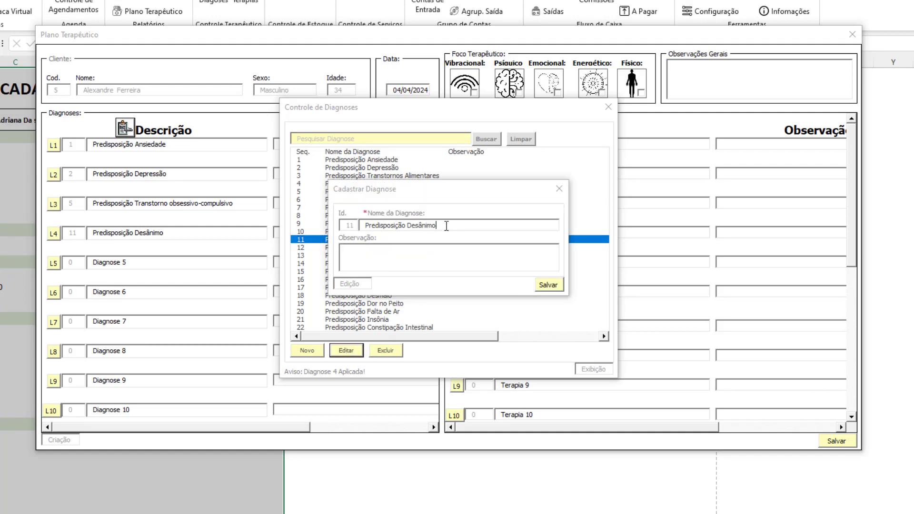
{"action": "left_click", "coordinate": [559, 189]}
{"action": "left_click", "coordinate": [608, 107]}
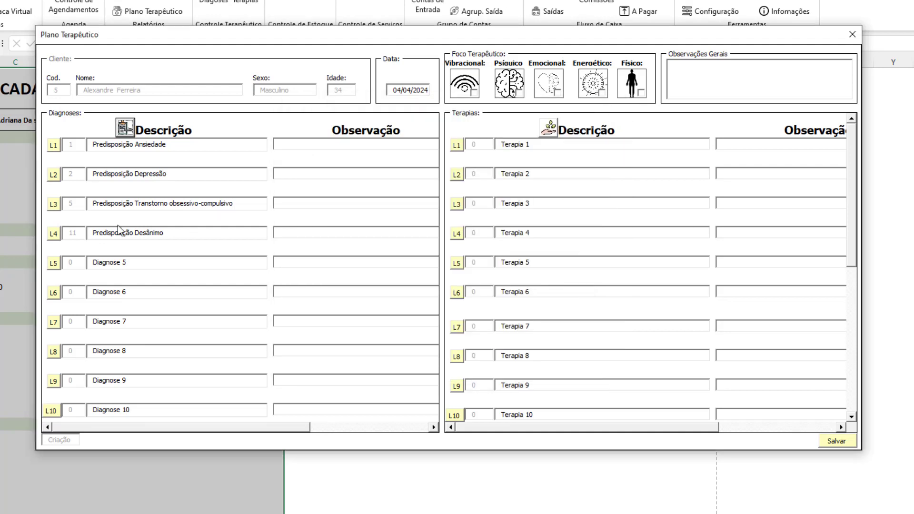
- Clear diagnosis slots L4, L3, L2 and L1 back to empty
{"action": "left_click", "coordinate": [53, 234]}
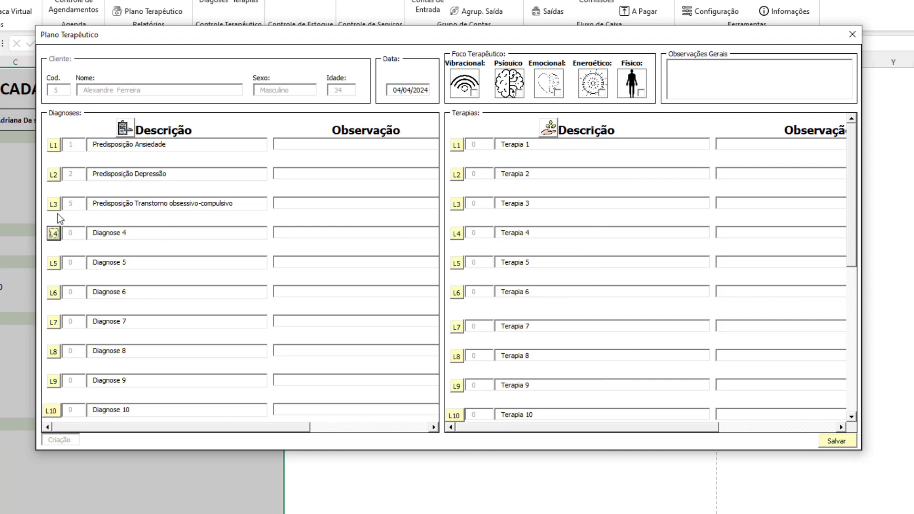
{"action": "left_click", "coordinate": [53, 204]}
{"action": "left_click", "coordinate": [53, 175]}
{"action": "left_click", "coordinate": [53, 145]}
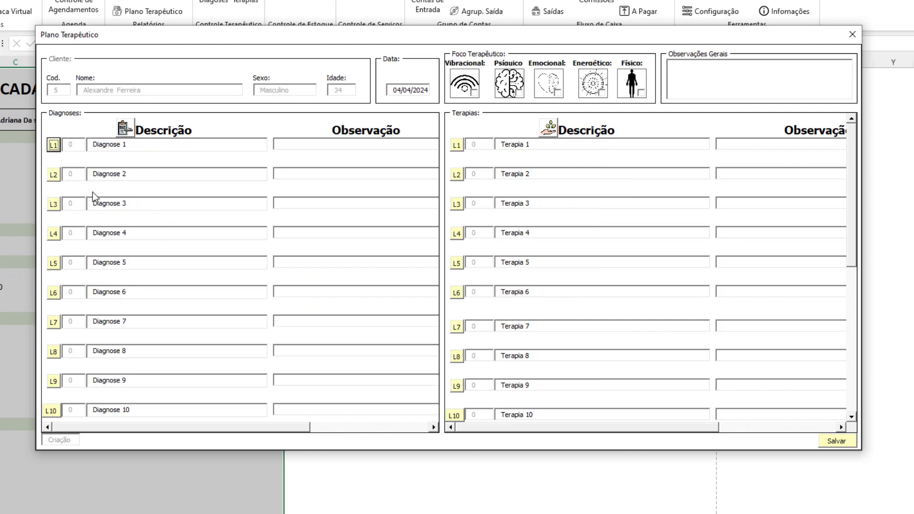
- Apply Apiterapia, Ayurveda, Cromoterapia, Medicina Tradicional Chinesa and Osteopatia to therapy slots L1–L5
{"action": "left_click", "coordinate": [575, 136]}
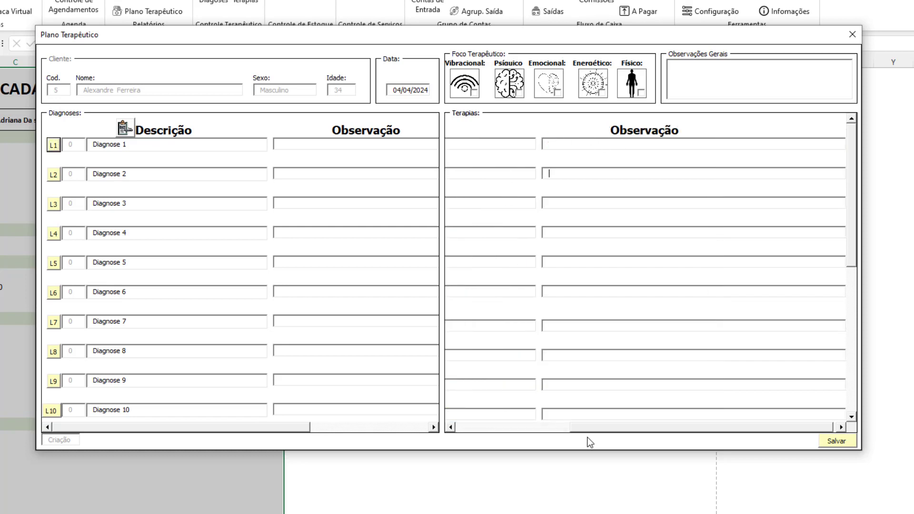
{"action": "left_click_drag", "start_coordinate": [603, 433], "coordinate": [481, 436]}
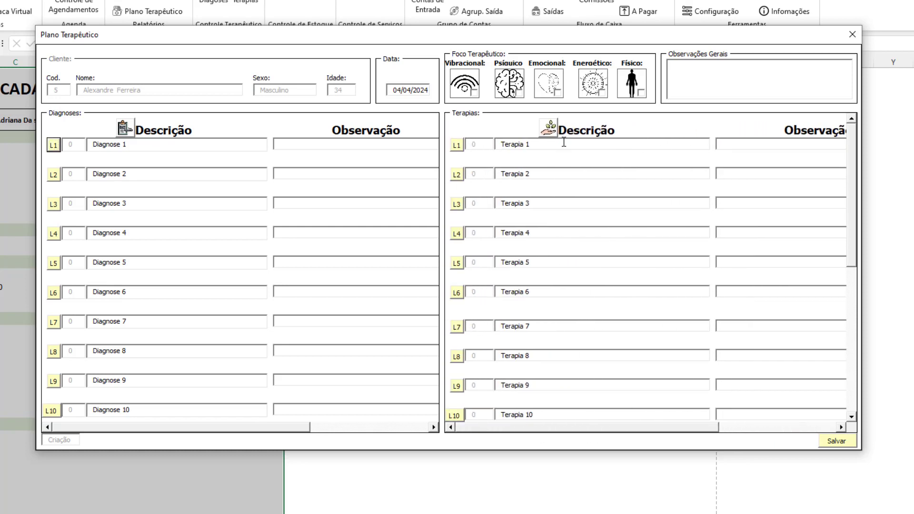
{"action": "left_click", "coordinate": [547, 129]}
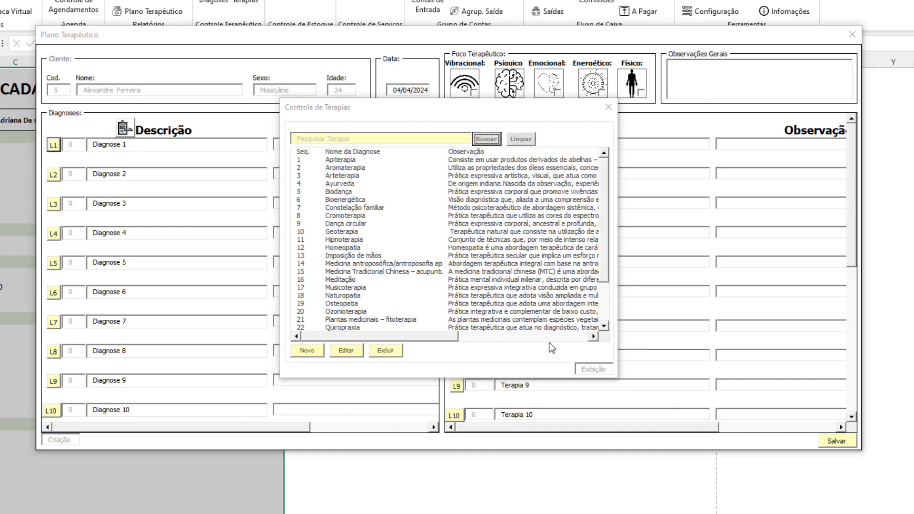
{"action": "left_click", "coordinate": [336, 161]}
{"action": "double_click", "coordinate": [341, 183]}
{"action": "double_click", "coordinate": [346, 216]}
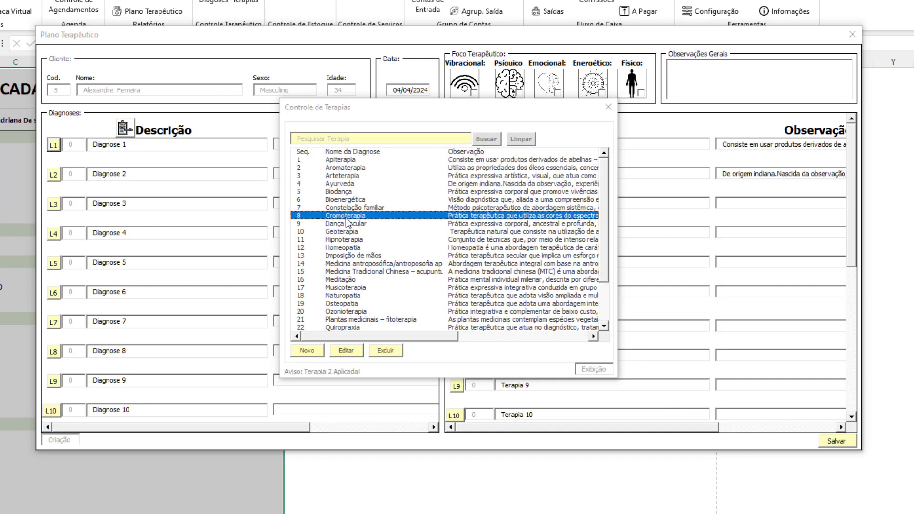
{"action": "double_click", "coordinate": [350, 271]}
{"action": "double_click", "coordinate": [351, 305]}
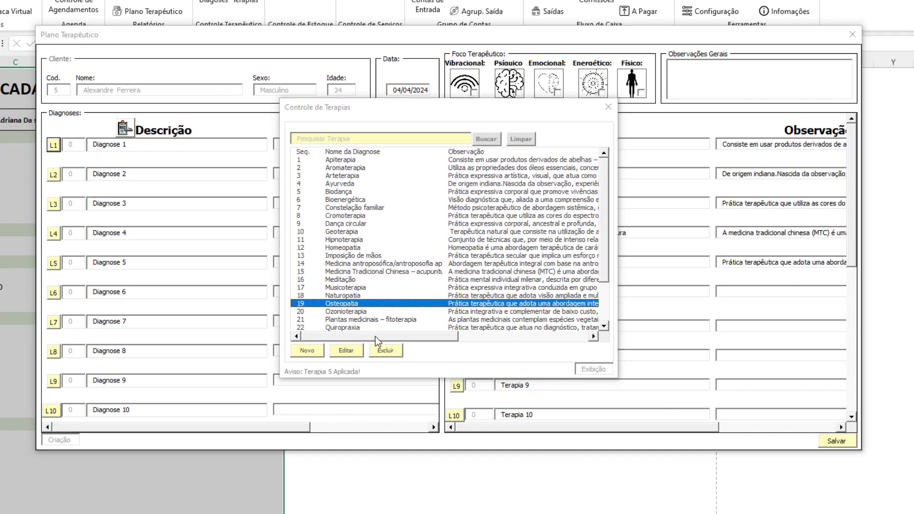
- Open and close the new-therapy form, then decline editing the chosen therapy
{"action": "left_click", "coordinate": [317, 353]}
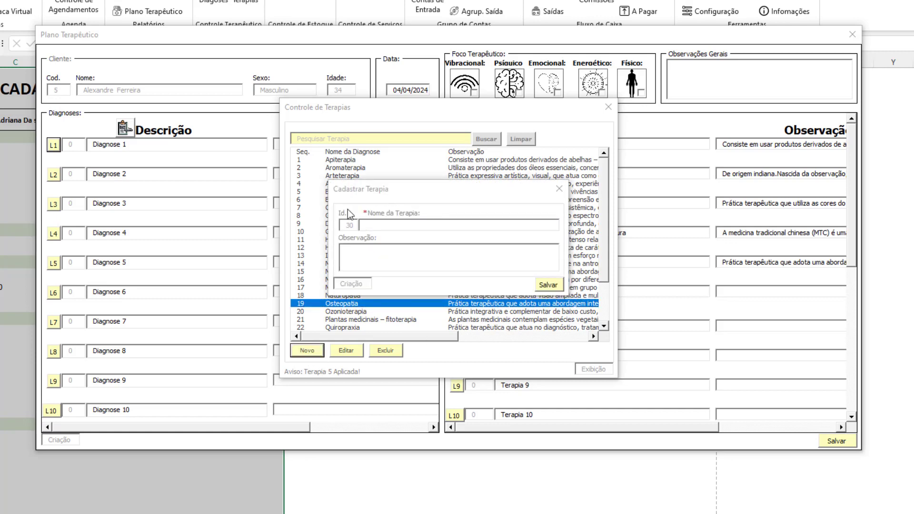
{"action": "left_click", "coordinate": [559, 189]}
{"action": "left_click", "coordinate": [352, 353]}
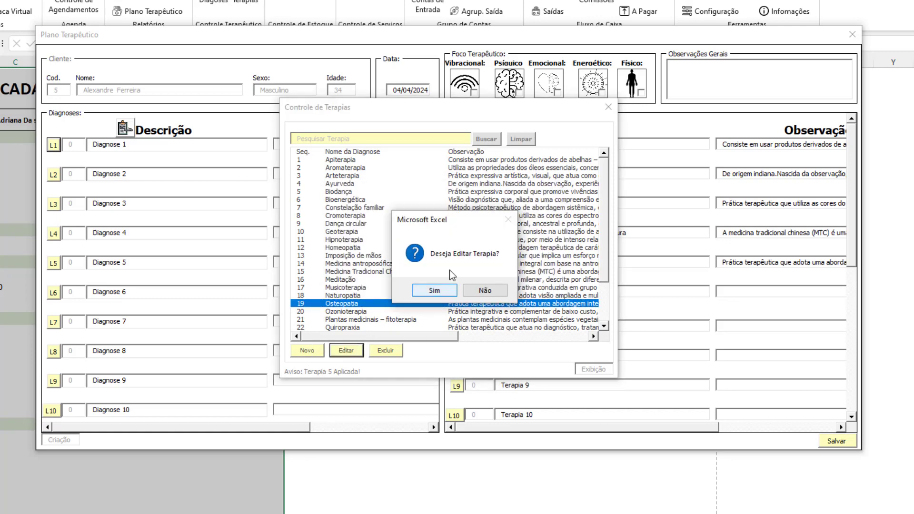
{"action": "left_click", "coordinate": [485, 290]}
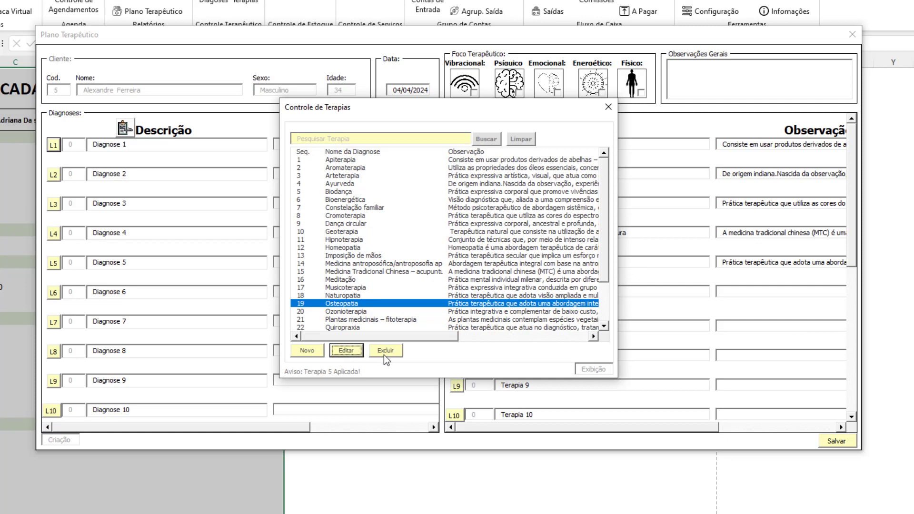
- Search therapies for 'naturo', apply Naturopatia to slot L6, close the registry, and tick Vibracional
{"action": "left_click", "coordinate": [310, 139]}
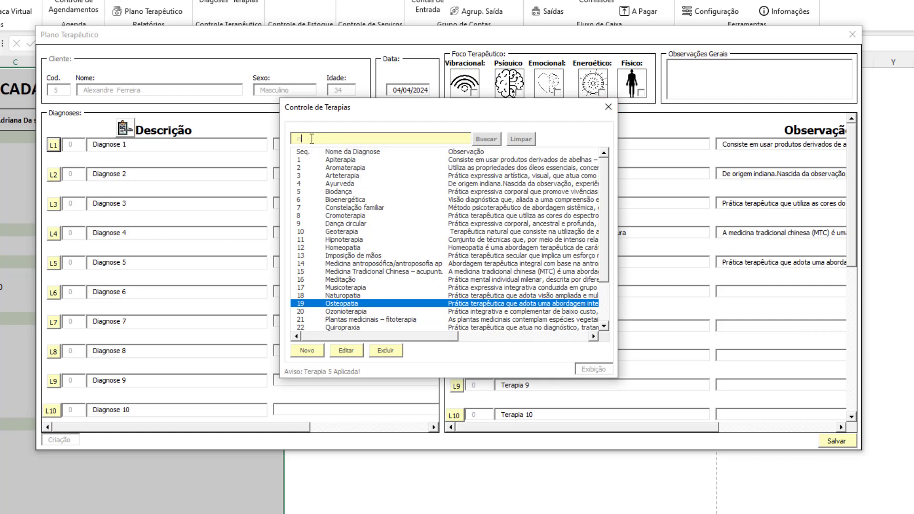
{"action": "type", "text": "naturo"}
{"action": "left_click", "coordinate": [485, 139]}
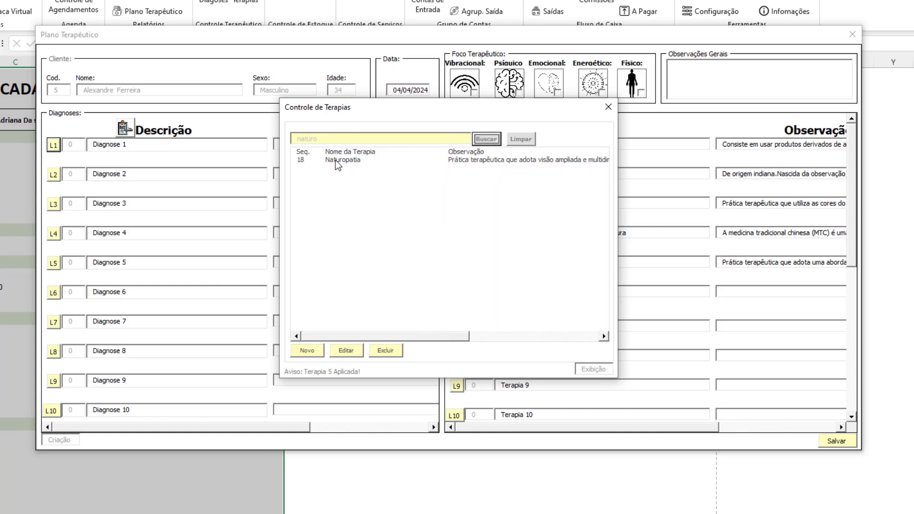
{"action": "double_click", "coordinate": [335, 160]}
{"action": "left_click", "coordinate": [607, 108]}
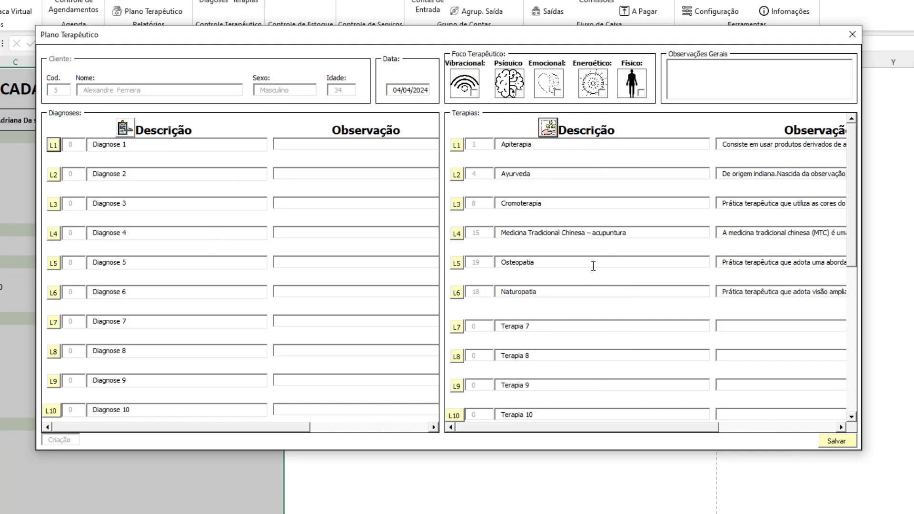
{"action": "left_click", "coordinate": [475, 92]}
- Tick Psíquico, Emocional and Físico as therapeutic focus, then close the Plano Terapêutico form
{"action": "left_click", "coordinate": [519, 93]}
{"action": "left_click", "coordinate": [557, 93]}
{"action": "left_click", "coordinate": [641, 93]}
{"action": "left_click", "coordinate": [709, 79]}
{"action": "left_click", "coordinate": [852, 34]}
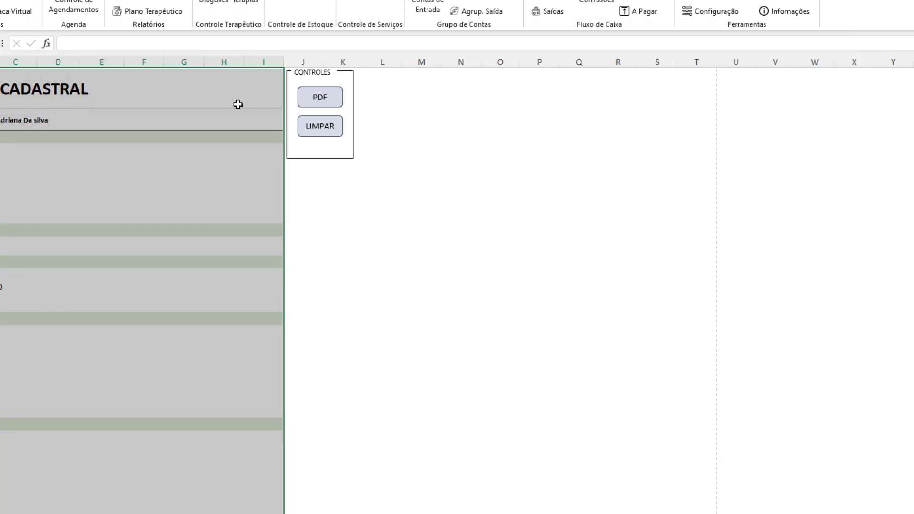
{"action": "left_click", "coordinate": [165, 150]}
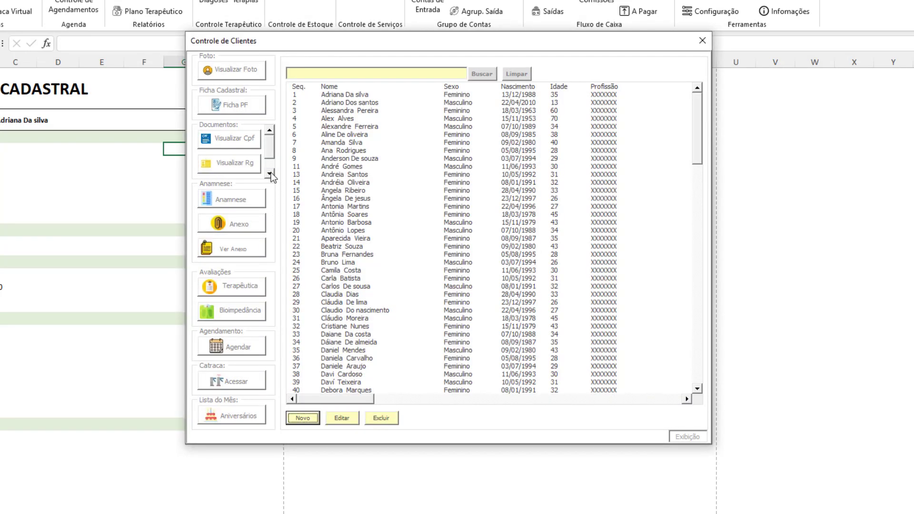
{"action": "left_click", "coordinate": [245, 315]}
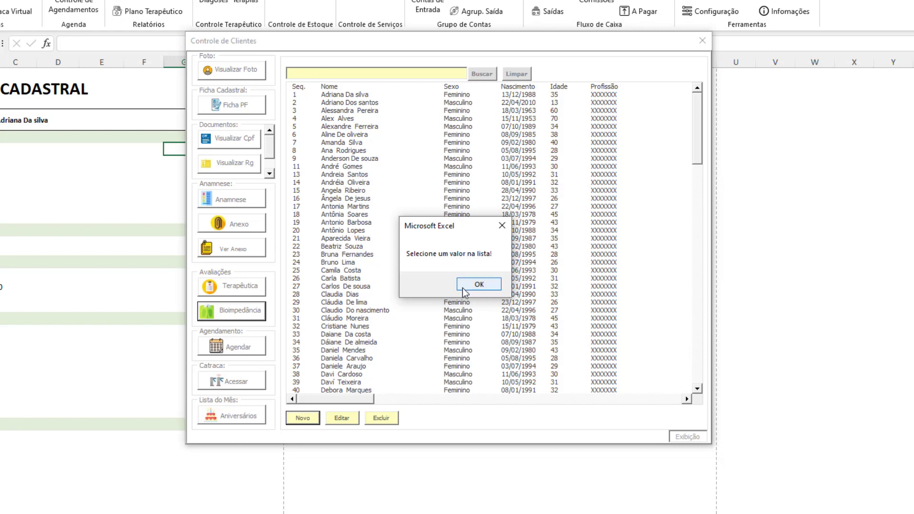
{"action": "left_click", "coordinate": [502, 225]}
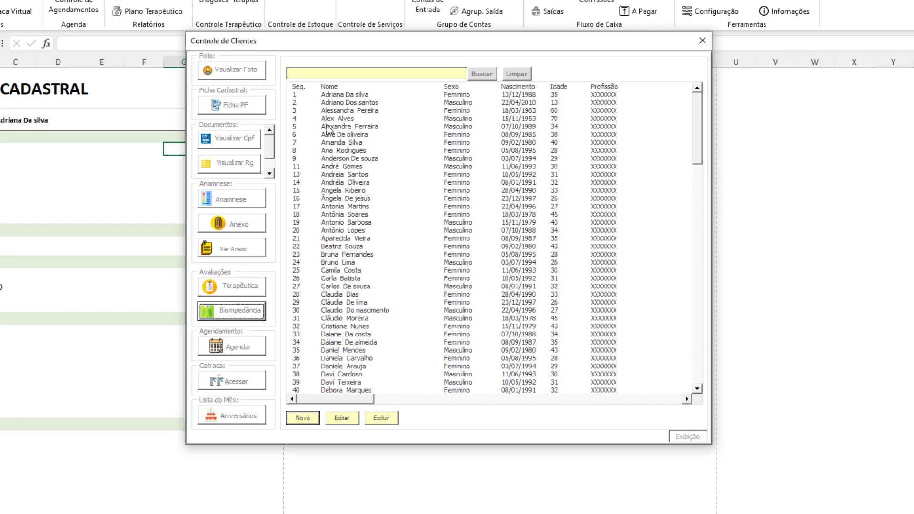
{"action": "left_click", "coordinate": [326, 127]}
{"action": "left_click", "coordinate": [249, 315]}
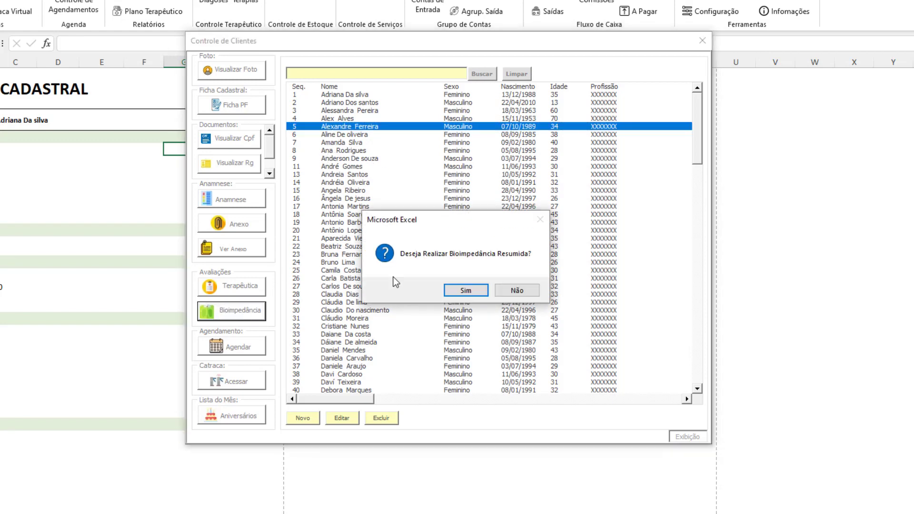
{"action": "left_click", "coordinate": [456, 292]}
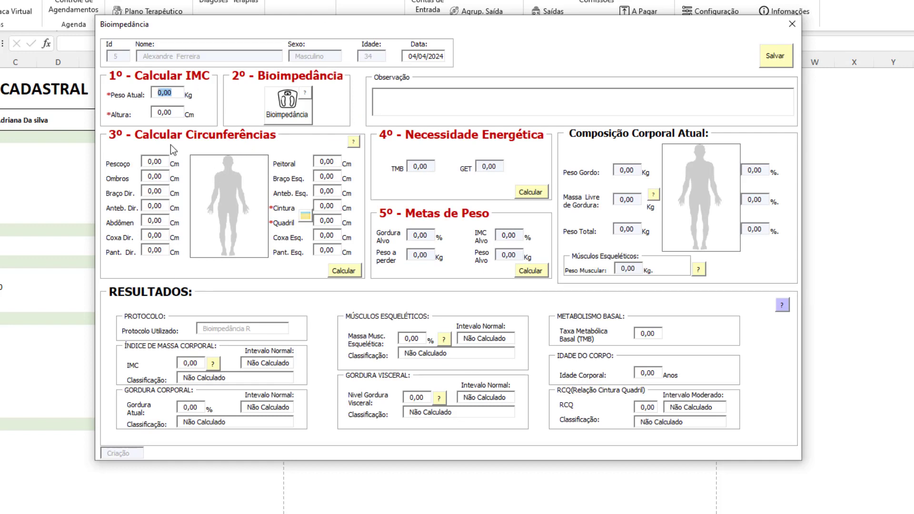
{"action": "left_click", "coordinate": [293, 108]}
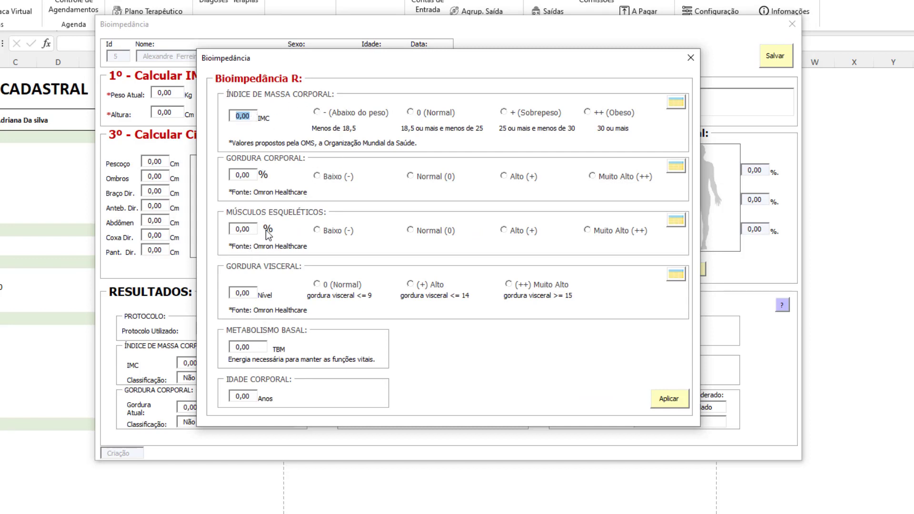
{"action": "left_click", "coordinate": [689, 60]}
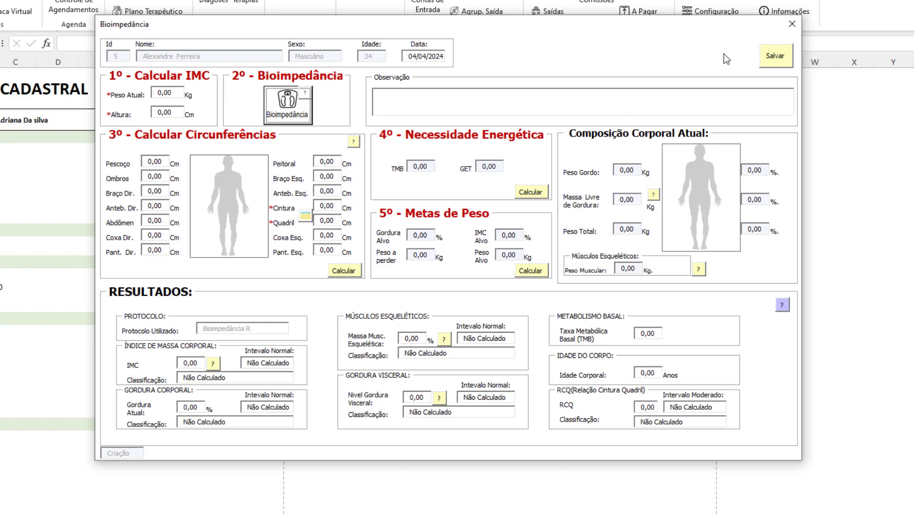
{"action": "left_click", "coordinate": [790, 27]}
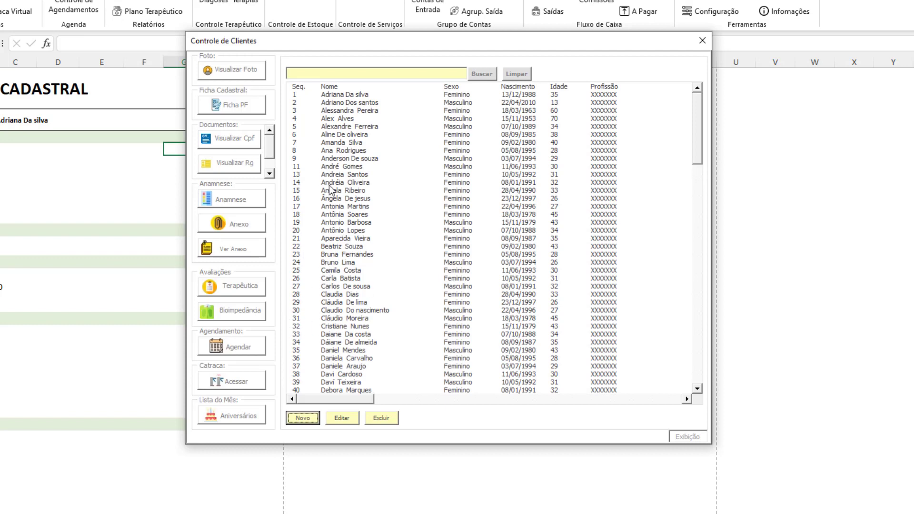
{"action": "left_click_drag", "start_coordinate": [324, 148], "coordinate": [335, 136]}
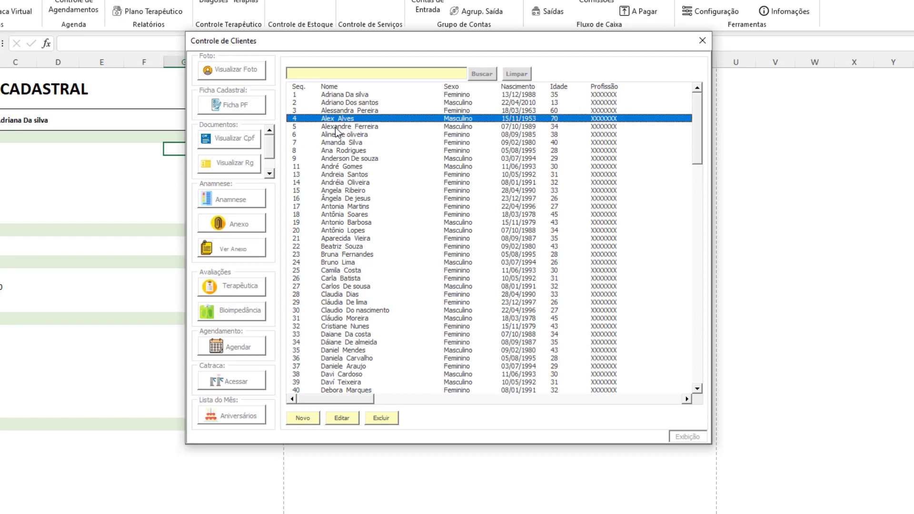
{"action": "left_click", "coordinate": [337, 126]}
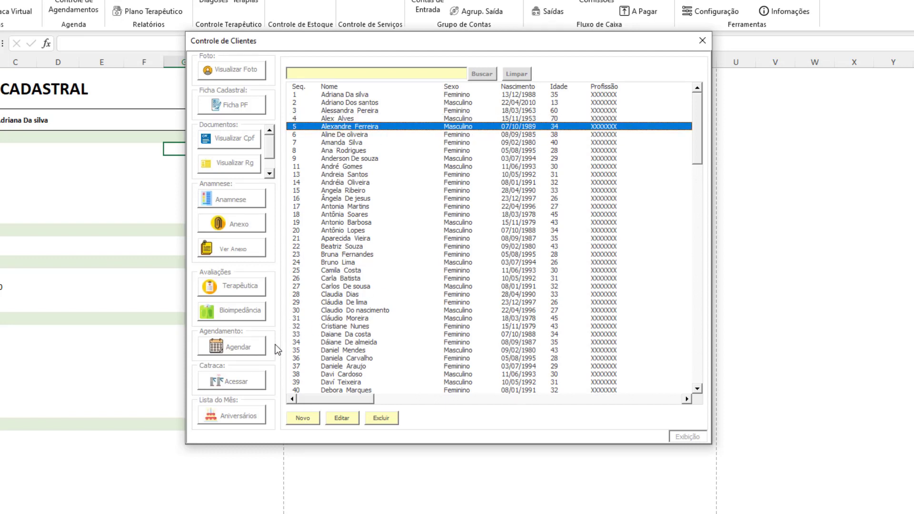
{"action": "left_click", "coordinate": [227, 382]}
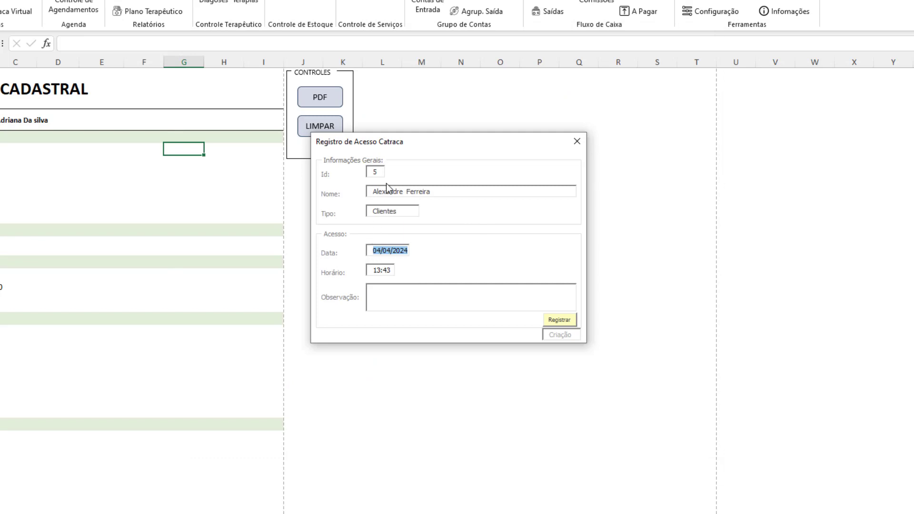
{"action": "left_click", "coordinate": [390, 300]}
{"action": "left_click", "coordinate": [576, 141]}
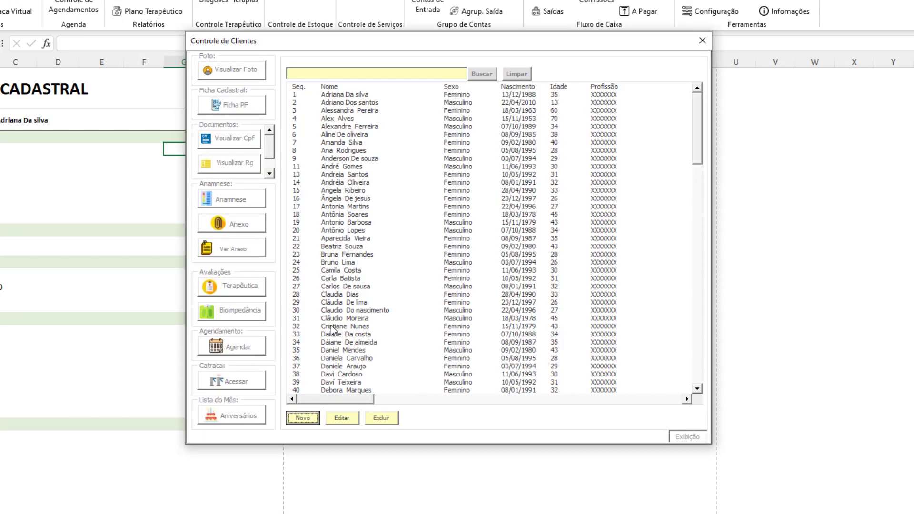
- Show this month's Aniversariantes birthday list from Controle de Clientes, then close the client registry
{"action": "left_click", "coordinate": [331, 327]}
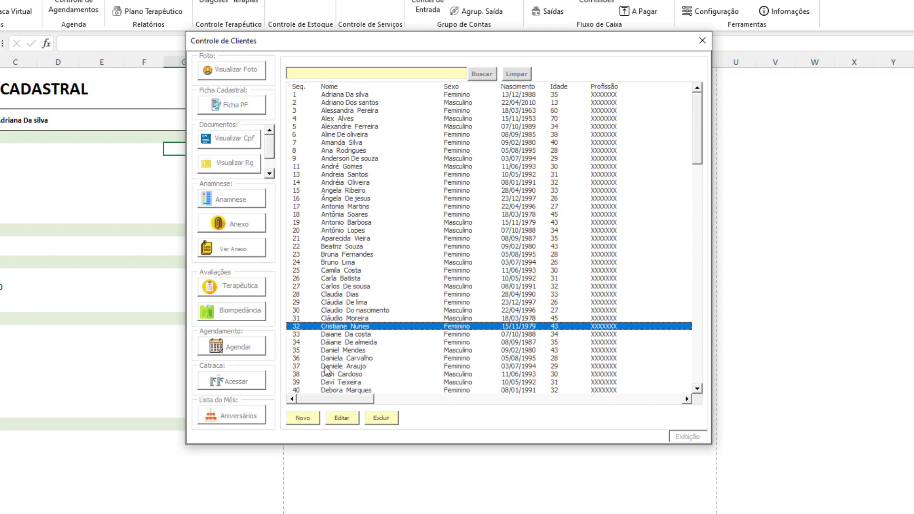
{"action": "left_click", "coordinate": [235, 419]}
{"action": "left_click", "coordinate": [479, 286]}
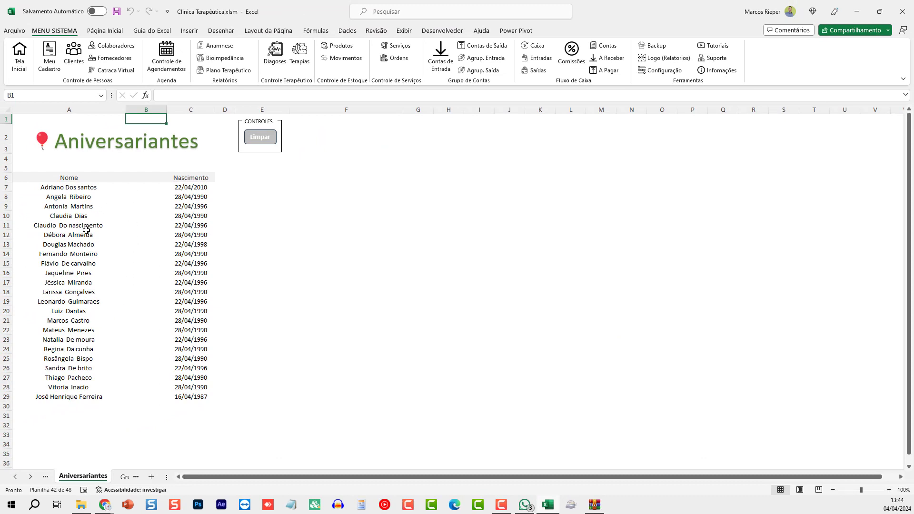
{"action": "left_click_drag", "start_coordinate": [86, 342], "coordinate": [79, 212]}
{"action": "left_click", "coordinate": [152, 253]}
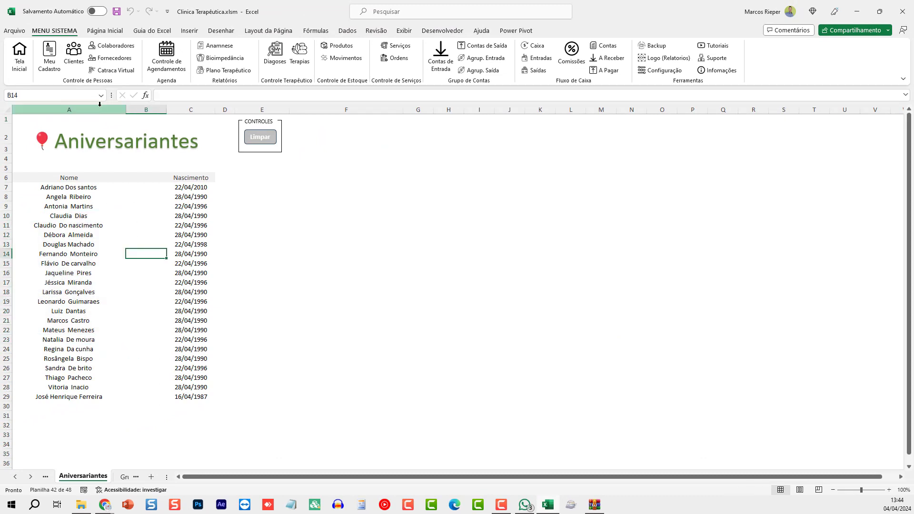
{"action": "left_click", "coordinate": [74, 52]}
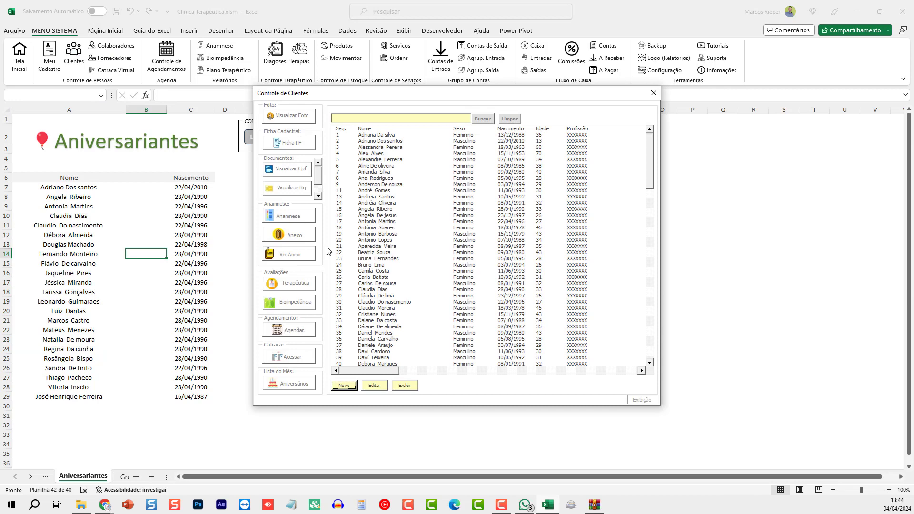
{"action": "left_click", "coordinate": [653, 92]}
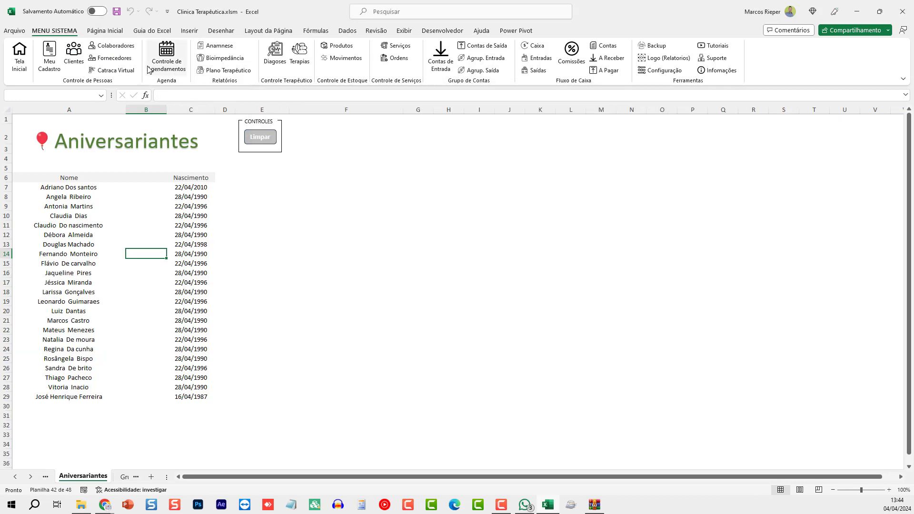
- Pick COLABORADOR 4 in Colaboradores, view the photo, and fill the Ficha PF sheet
{"action": "left_click", "coordinate": [114, 45]}
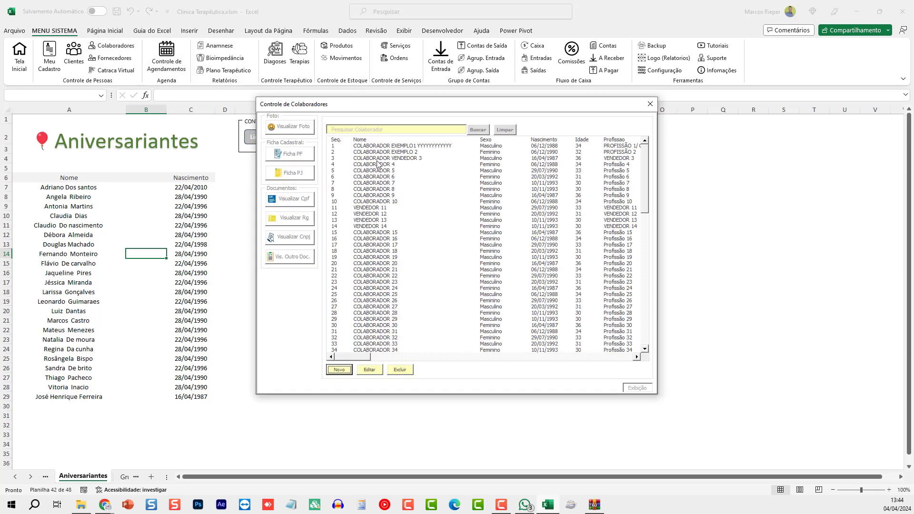
{"action": "left_click", "coordinate": [377, 164]}
{"action": "left_click", "coordinate": [297, 129]}
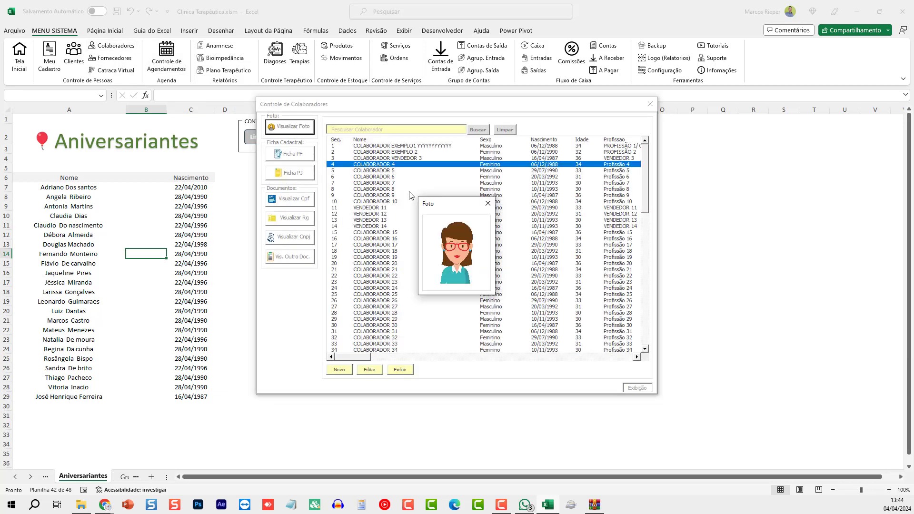
{"action": "left_click", "coordinate": [488, 204]}
{"action": "left_click", "coordinate": [293, 159]}
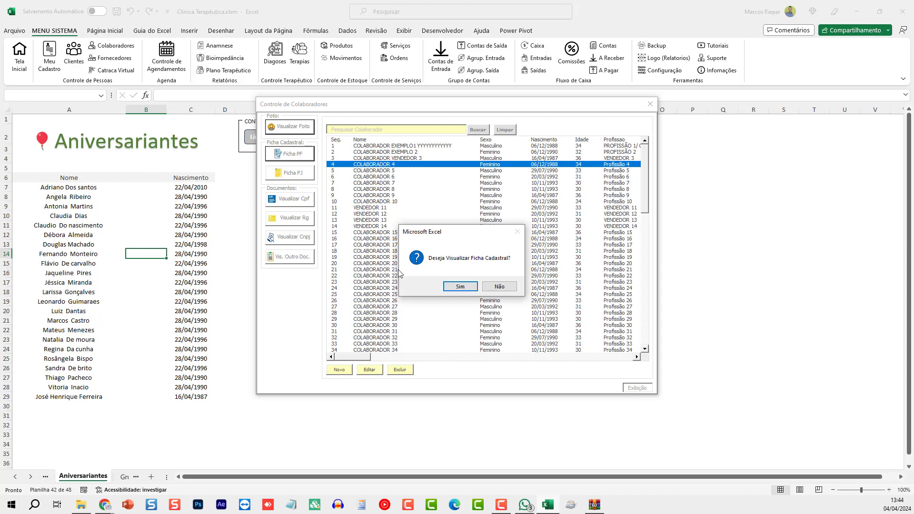
{"action": "left_click", "coordinate": [454, 289]}
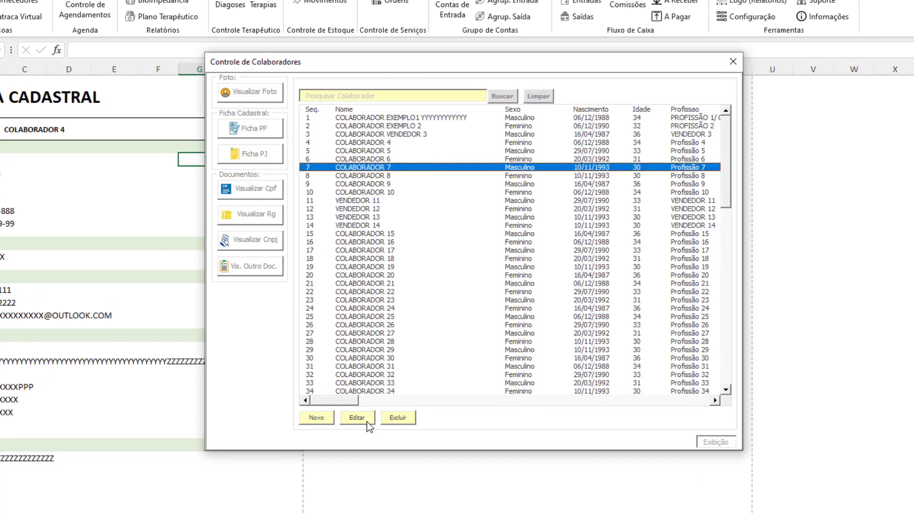
- Open COLABORADOR 7's record for editing, scroll through it, and close the form and registry
{"action": "left_click", "coordinate": [367, 422]}
{"action": "left_click", "coordinate": [462, 306]}
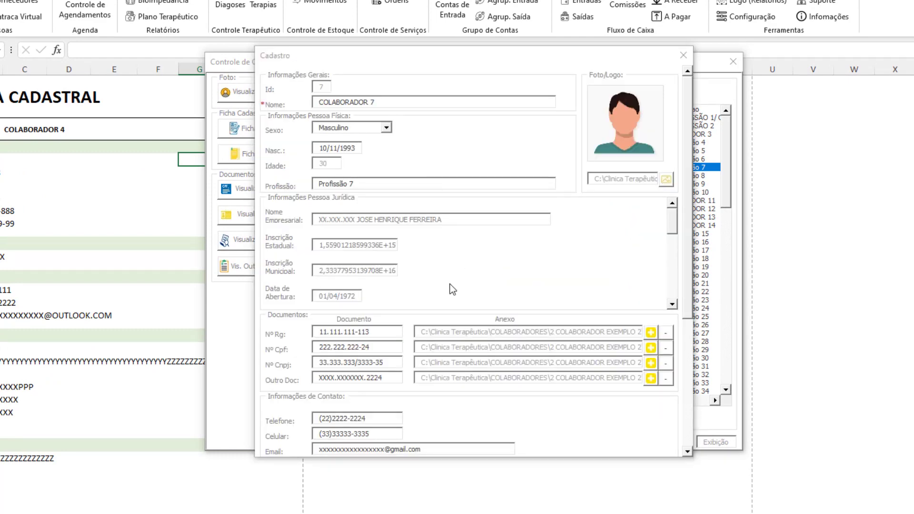
{"action": "left_click_drag", "start_coordinate": [687, 165], "coordinate": [687, 290]}
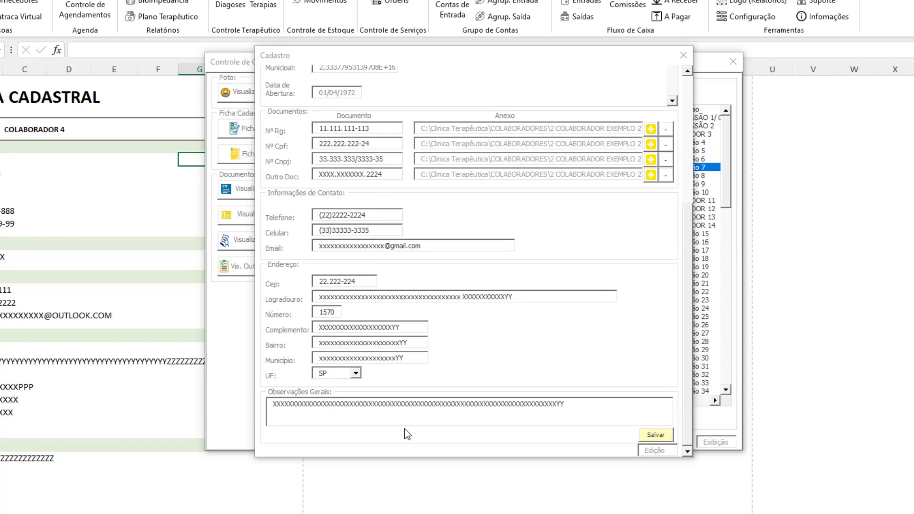
{"action": "left_click", "coordinate": [685, 58]}
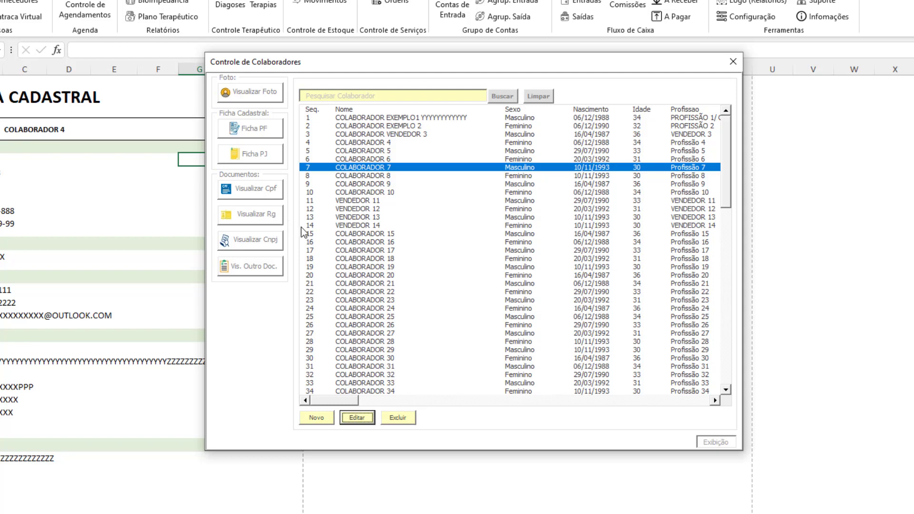
{"action": "left_click", "coordinate": [725, 68]}
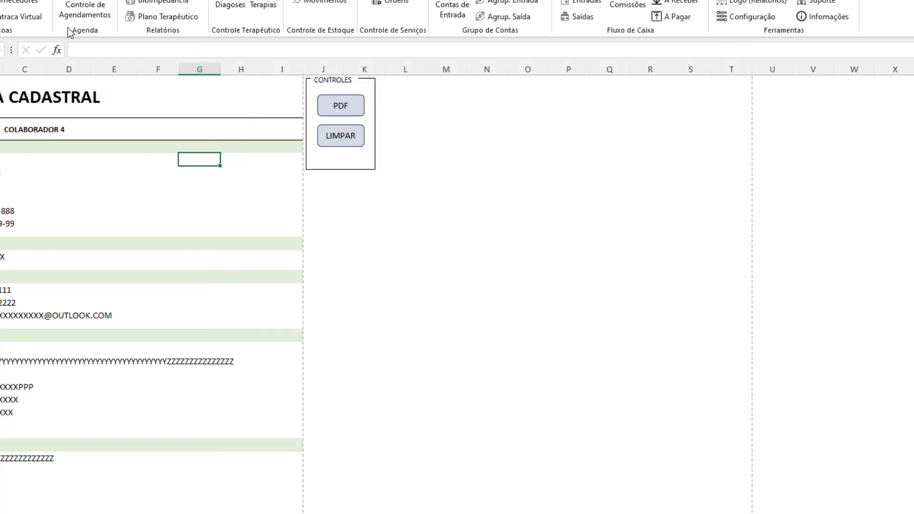
- Open FORNECEDOR EXEMPLO 2's supplier record for editing from Fornecedores
{"action": "left_click", "coordinate": [21, 3]}
{"action": "left_click", "coordinate": [397, 180]}
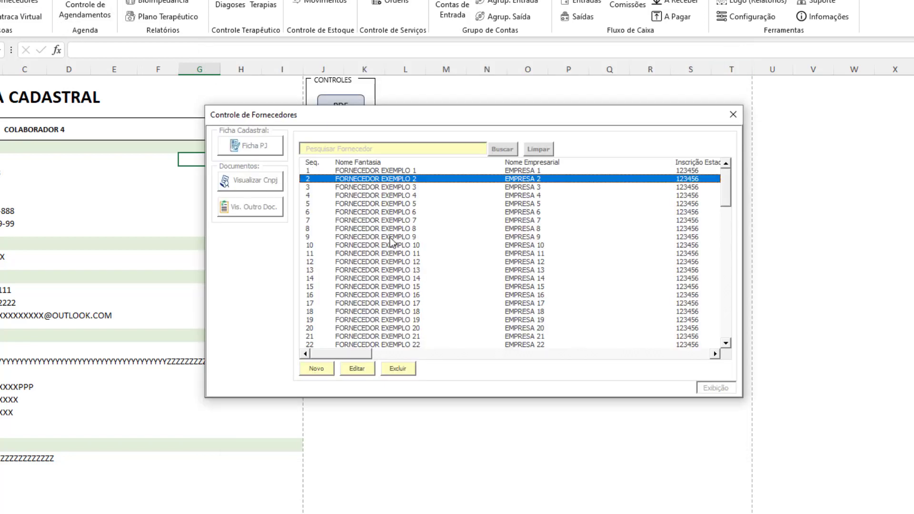
{"action": "left_click", "coordinate": [357, 369]}
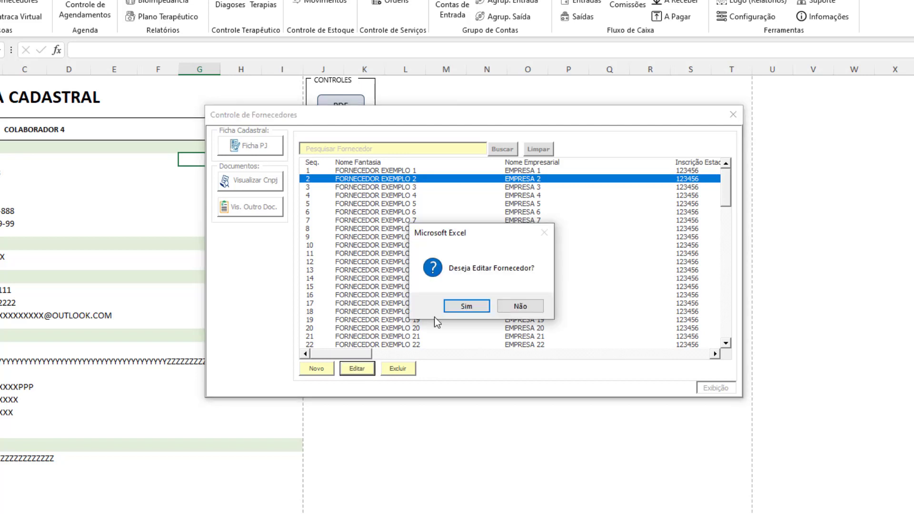
{"action": "left_click", "coordinate": [467, 307]}
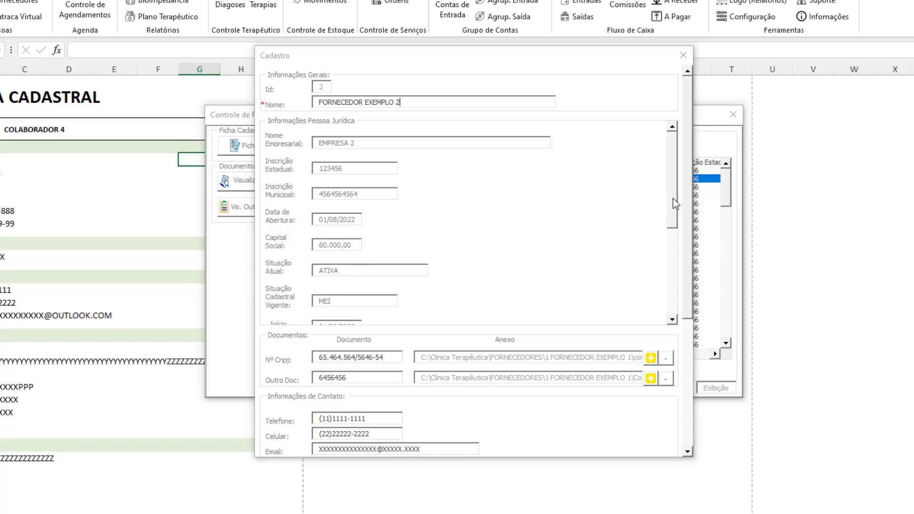
- Scroll through the supplier's Cadastro form, close it unchanged, and open the Catraca Virtual log
{"action": "left_click_drag", "start_coordinate": [673, 201], "coordinate": [668, 291]}
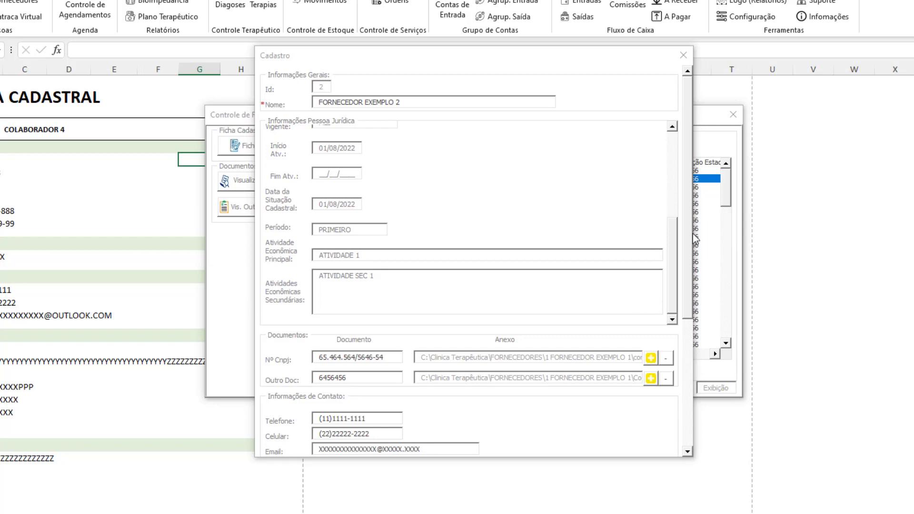
{"action": "left_click_drag", "start_coordinate": [687, 235], "coordinate": [684, 371]}
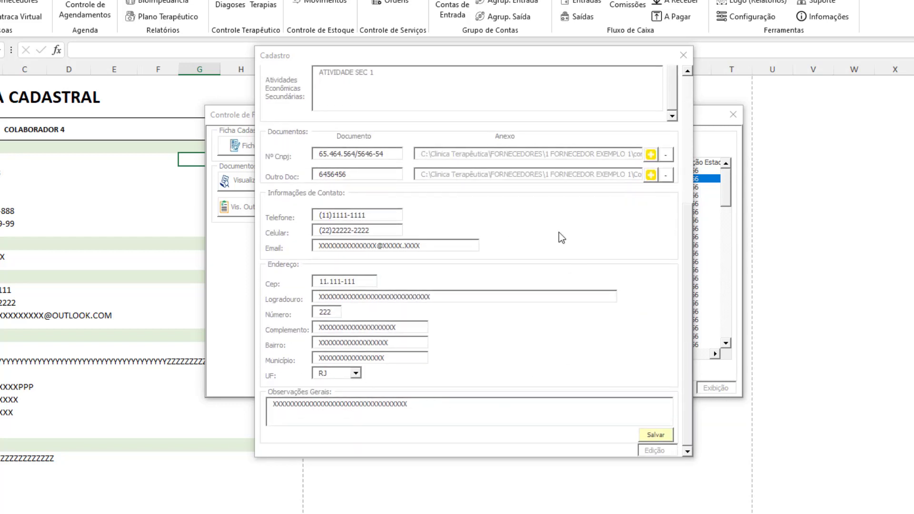
{"action": "left_click", "coordinate": [684, 56]}
{"action": "left_click", "coordinate": [734, 114]}
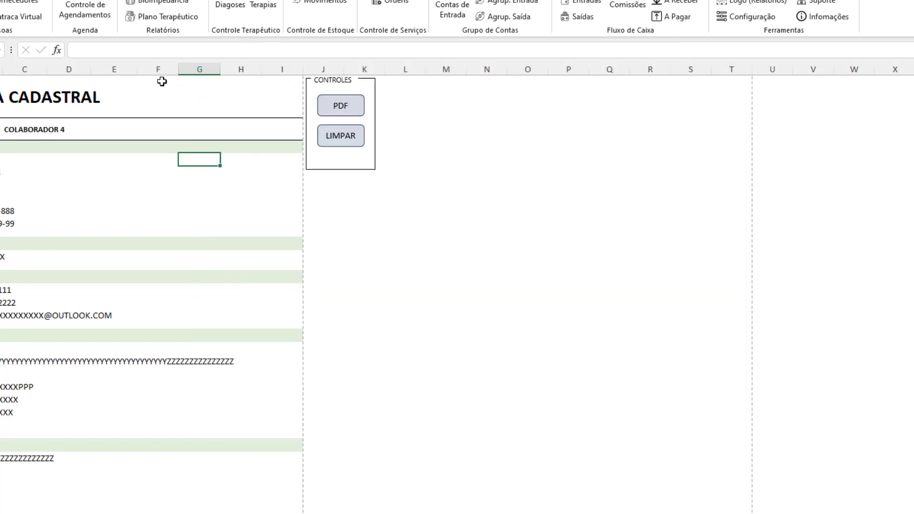
{"action": "left_click", "coordinate": [22, 15]}
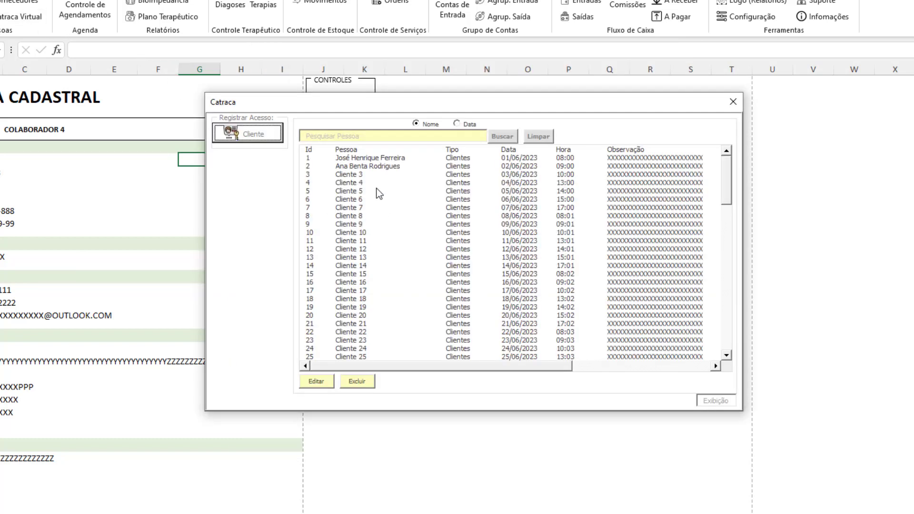
- Browse the Catraca access log, picking Cliente 5 and an entry near the end
{"action": "left_click", "coordinate": [378, 192]}
{"action": "left_click_drag", "start_coordinate": [726, 185], "coordinate": [727, 333]}
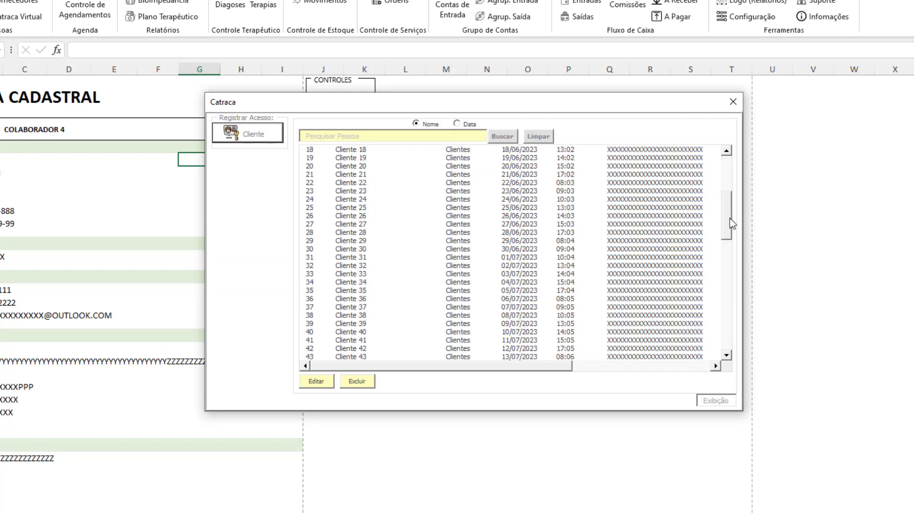
{"action": "left_click", "coordinate": [416, 209]}
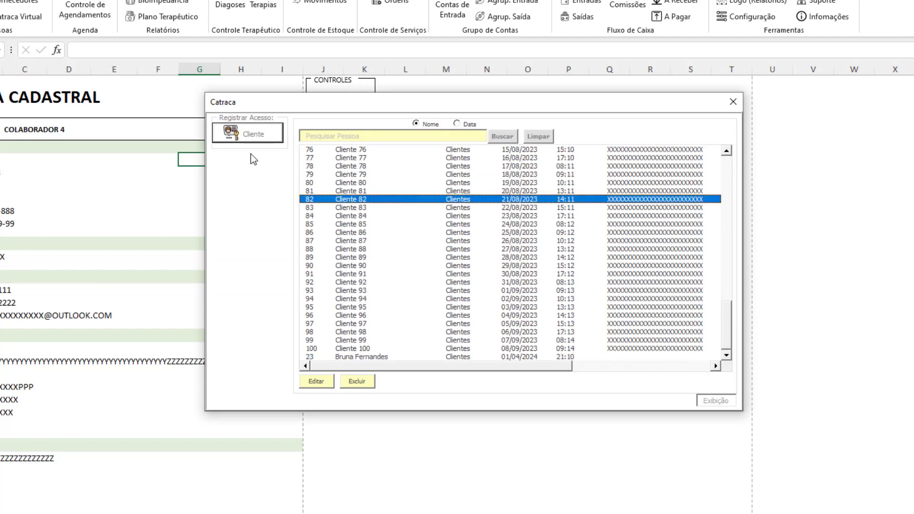
{"action": "left_click", "coordinate": [254, 135]}
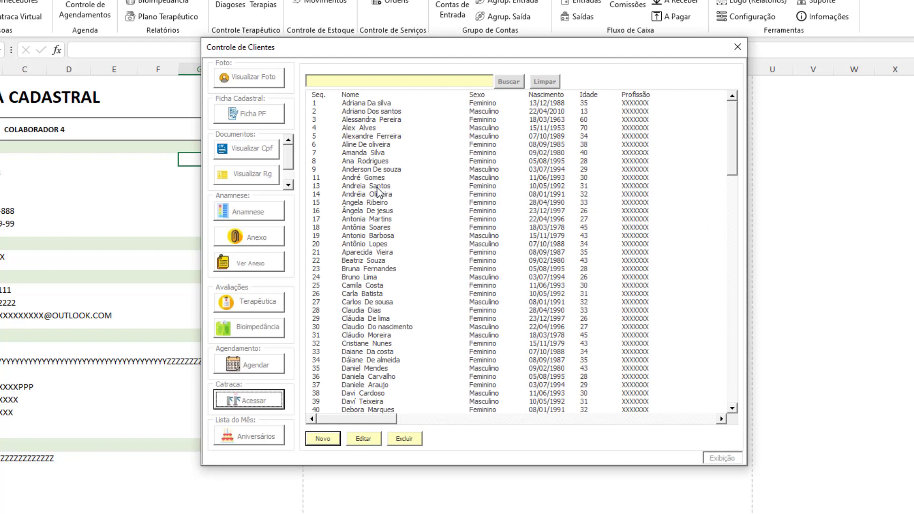
{"action": "left_click", "coordinate": [377, 187]}
{"action": "left_click", "coordinate": [371, 438]}
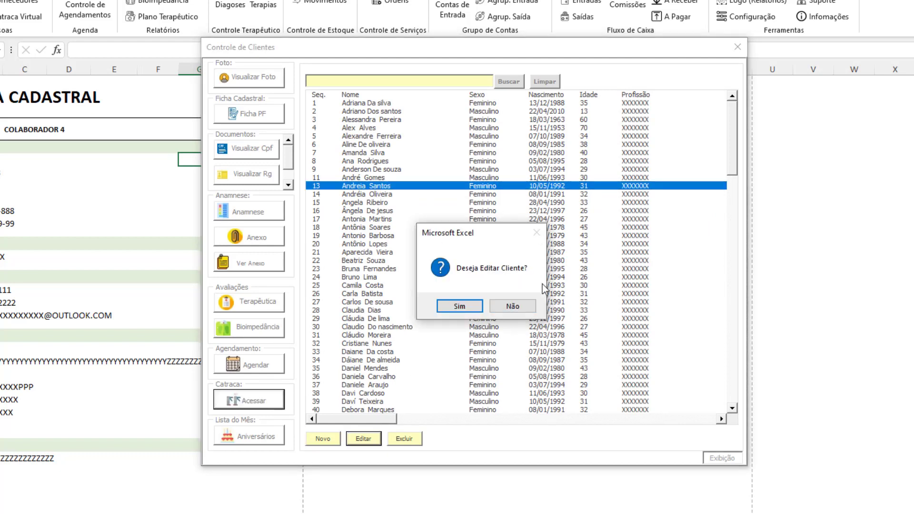
{"action": "left_click", "coordinate": [513, 306]}
{"action": "left_click", "coordinate": [239, 439]}
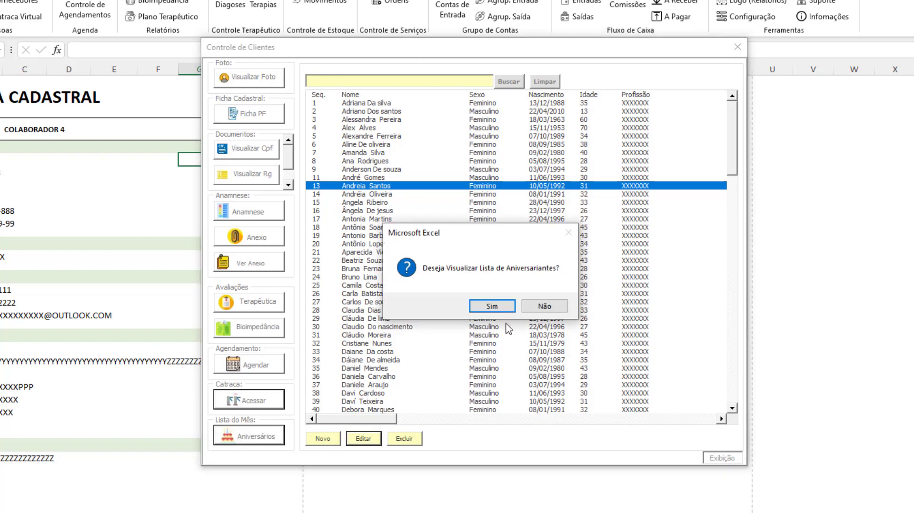
{"action": "left_click", "coordinate": [540, 310]}
{"action": "left_click", "coordinate": [248, 403]}
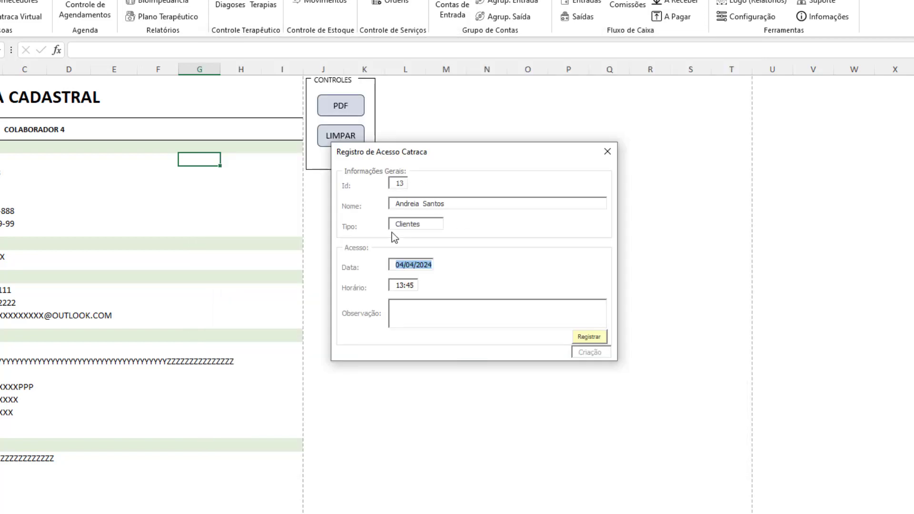
{"action": "left_click", "coordinate": [607, 151]}
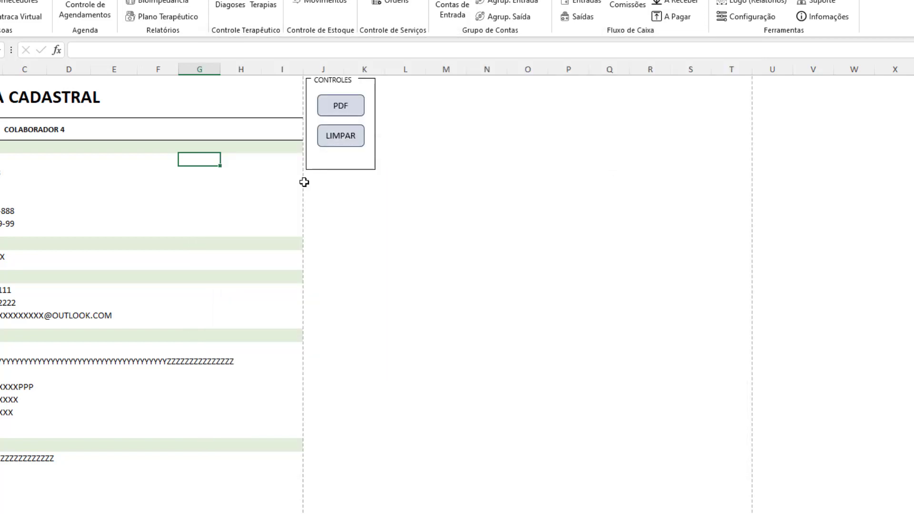
- Reopen the Catraca log, browse from Cliente 7 to Cliente 100, close it, and open Controle de Agendamentos
{"action": "left_click", "coordinate": [21, 17]}
{"action": "left_click", "coordinate": [434, 208]}
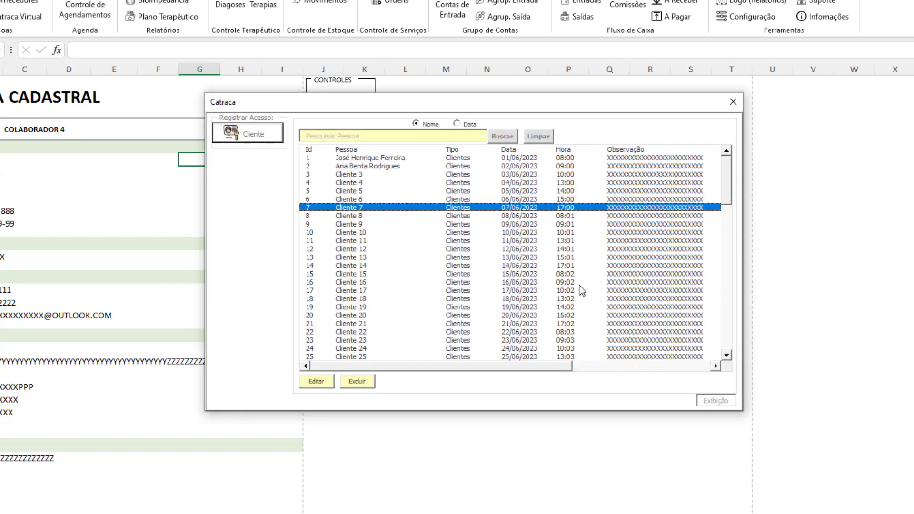
{"action": "mouse_move", "coordinate": [732, 185]}
{"action": "left_mouse_down"}
{"action": "mouse_move", "coordinate": [744, 337]}
{"action": "mouse_move", "coordinate": [743, 164]}
{"action": "left_mouse_up"}
{"action": "left_click_drag", "start_coordinate": [727, 198], "coordinate": [726, 350]}
{"action": "left_click", "coordinate": [606, 349]}
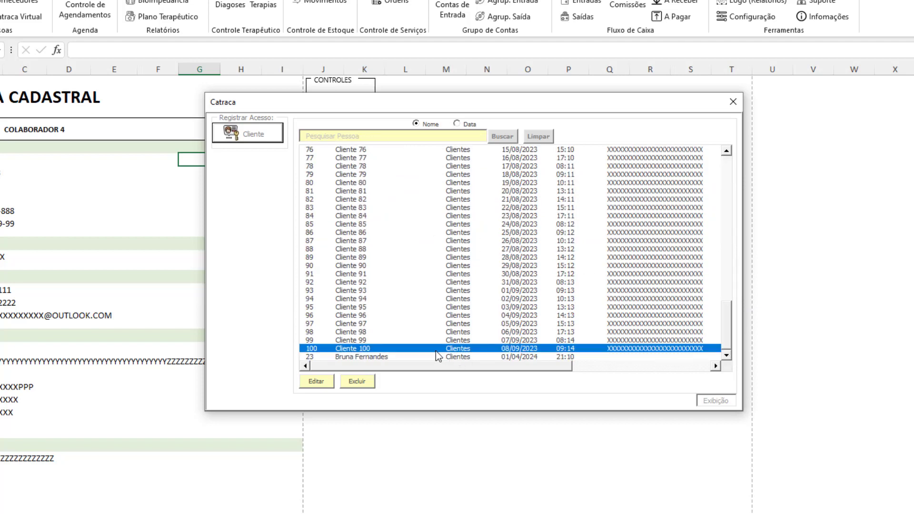
{"action": "left_click", "coordinate": [733, 102]}
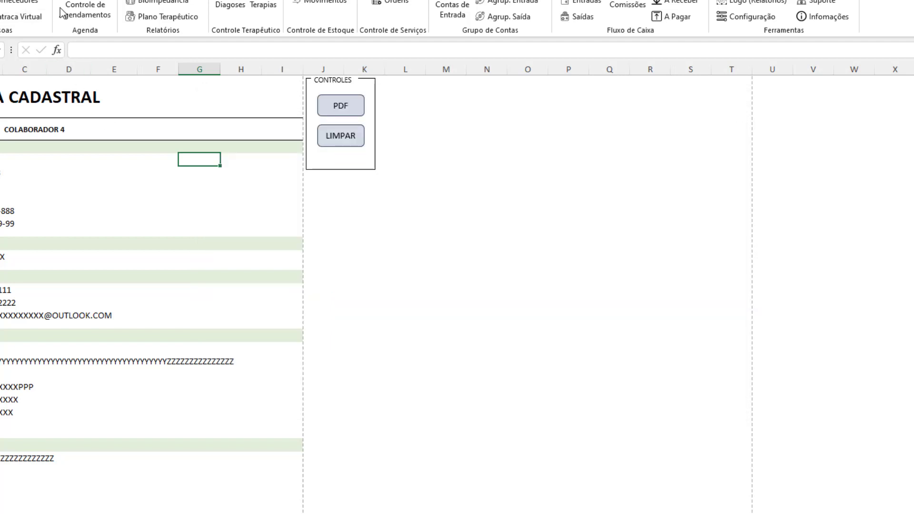
{"action": "left_click", "coordinate": [96, 5]}
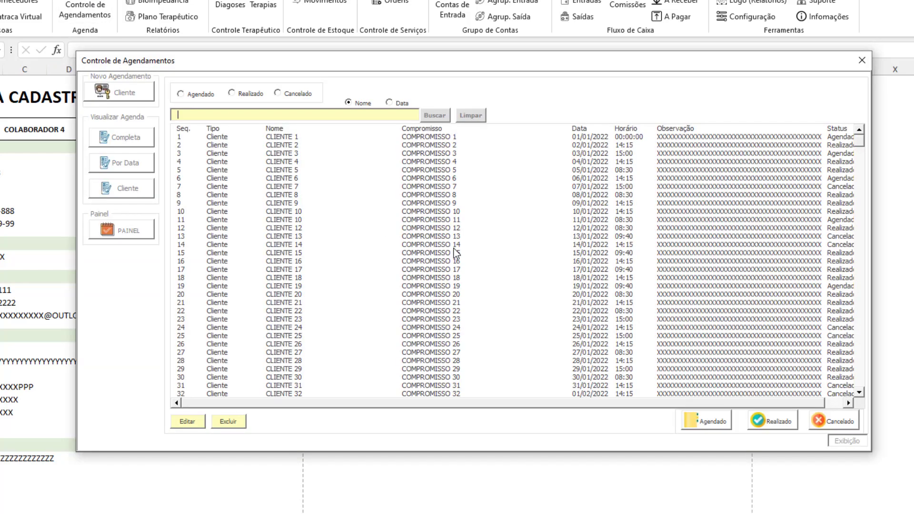
- Open CLIENTE 16's appointment for editing, check the Compromisso options, and close without saving
{"action": "left_click", "coordinate": [301, 193]}
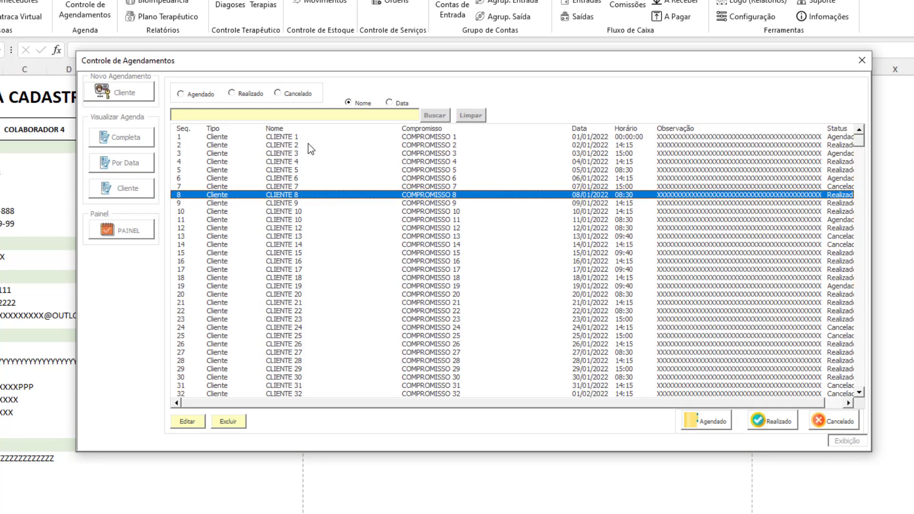
{"action": "left_click", "coordinate": [310, 262]}
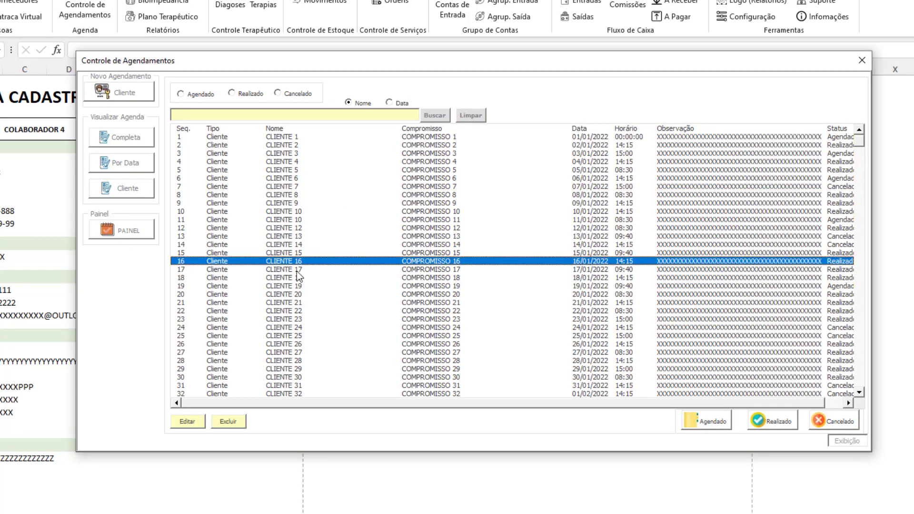
{"action": "left_click", "coordinate": [189, 422]}
{"action": "left_click", "coordinate": [469, 307]}
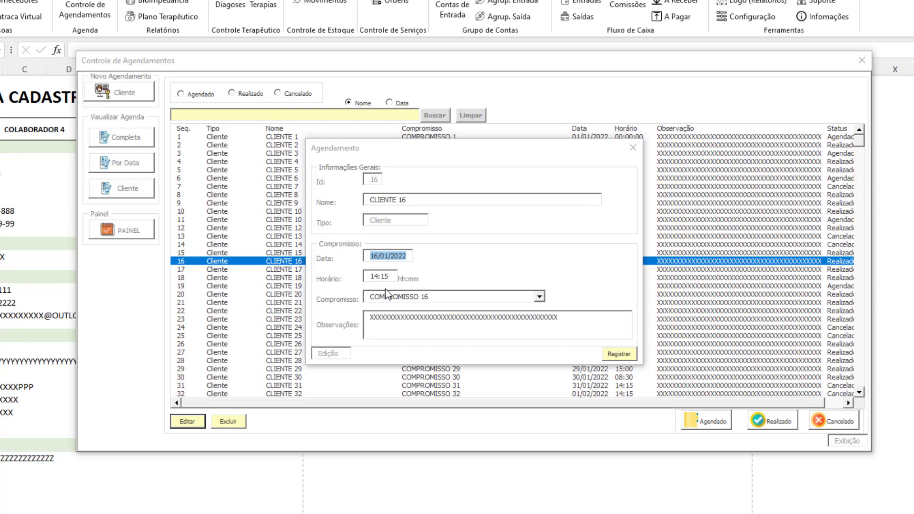
{"action": "left_click", "coordinate": [539, 297]}
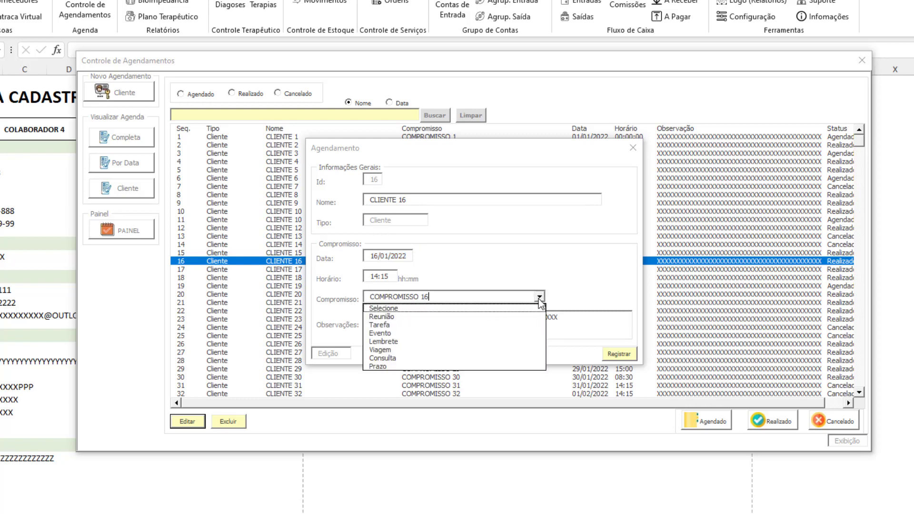
{"action": "left_click", "coordinate": [539, 299]}
{"action": "left_click", "coordinate": [633, 148]}
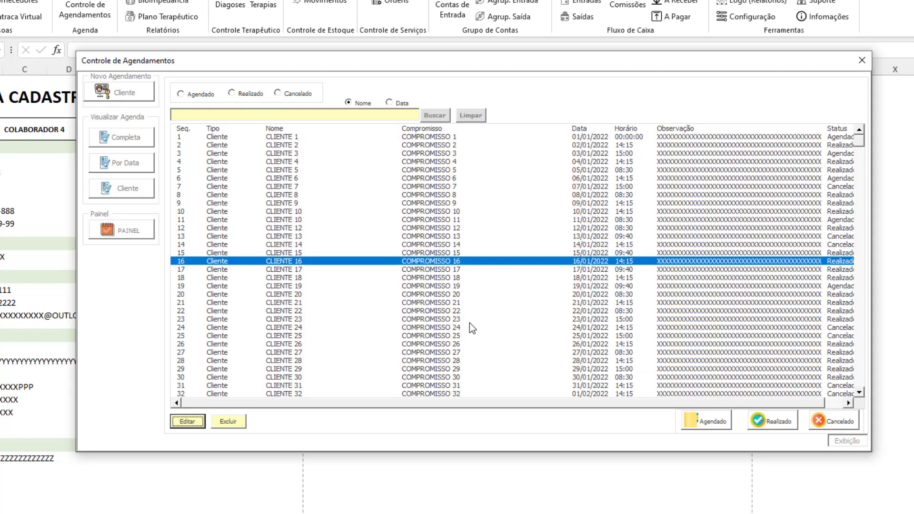
- Switch CLIENTE 16's appointment to Agendado, then back to Realizado
{"action": "left_click_drag", "start_coordinate": [580, 404], "coordinate": [598, 404]}
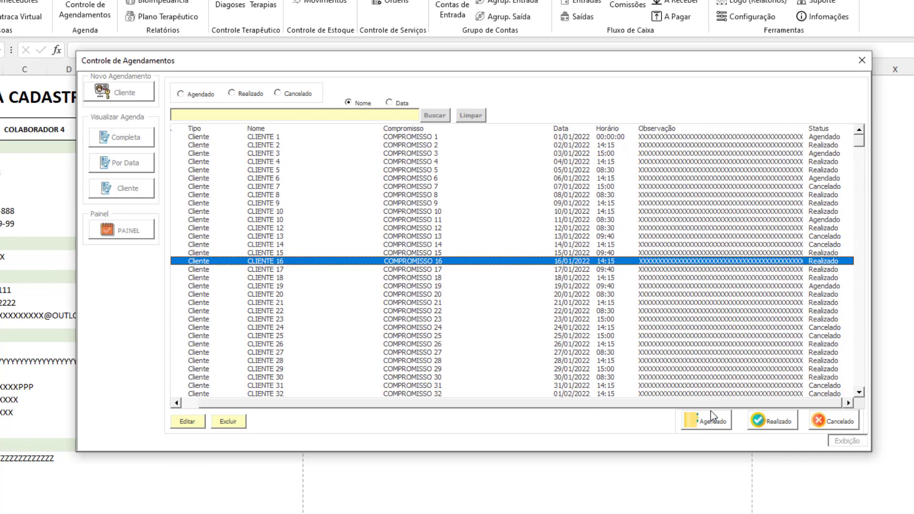
{"action": "left_click", "coordinate": [711, 424]}
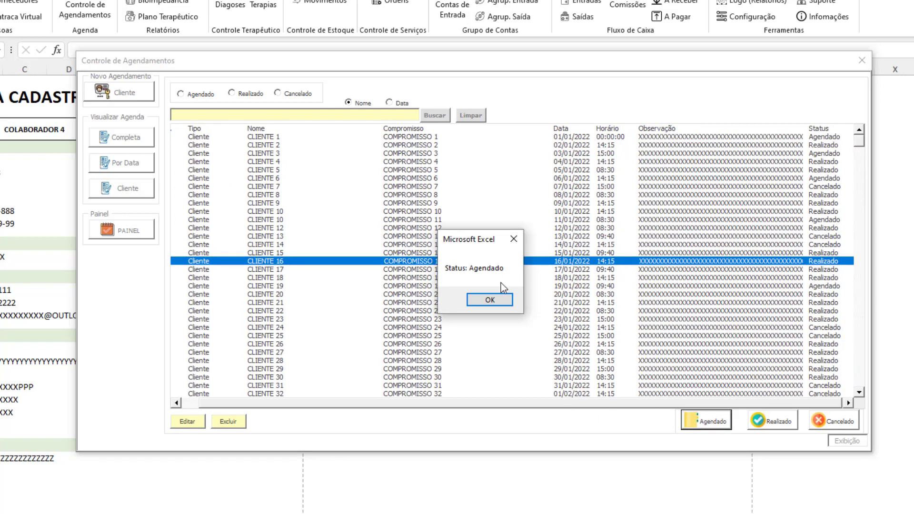
{"action": "left_click", "coordinate": [490, 300]}
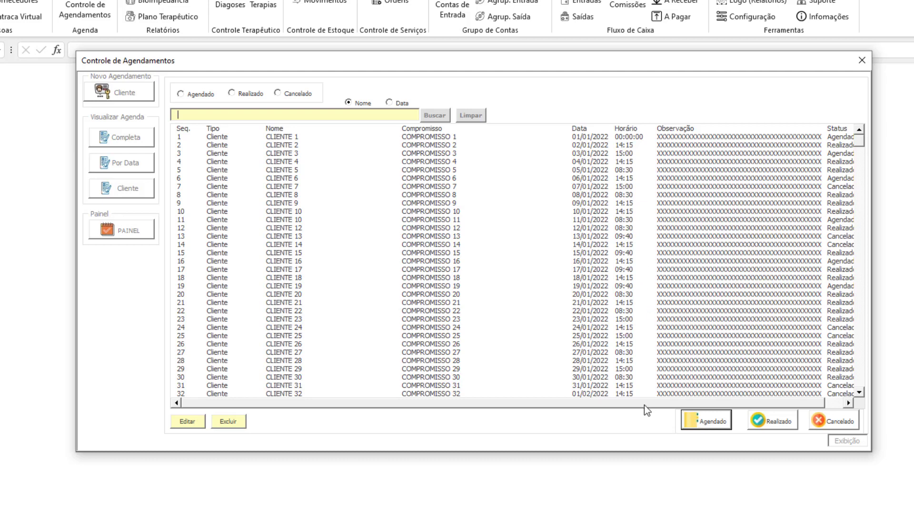
{"action": "left_click_drag", "start_coordinate": [646, 403], "coordinate": [665, 403]}
{"action": "left_click", "coordinate": [728, 261]}
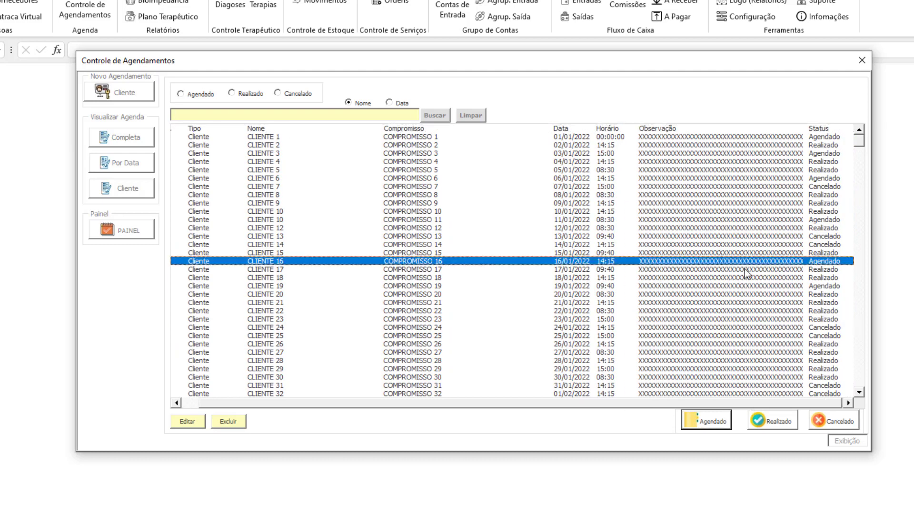
{"action": "left_click", "coordinate": [771, 421]}
{"action": "left_click", "coordinate": [501, 305]}
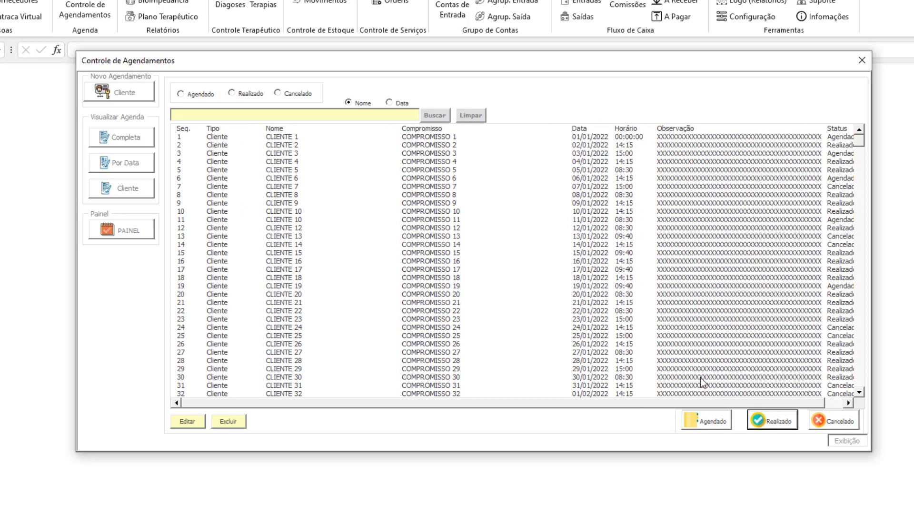
- Cancel CLIENTE 17's 17/01/2022 appointment, then select the CLIENTE 10 appointment
{"action": "left_click", "coordinate": [762, 270]}
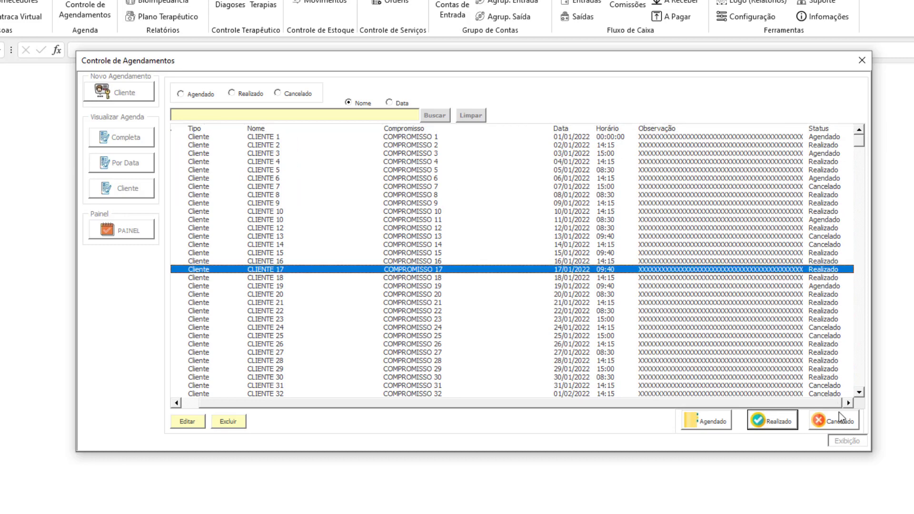
{"action": "left_click", "coordinate": [838, 420]}
{"action": "left_click", "coordinate": [501, 303]}
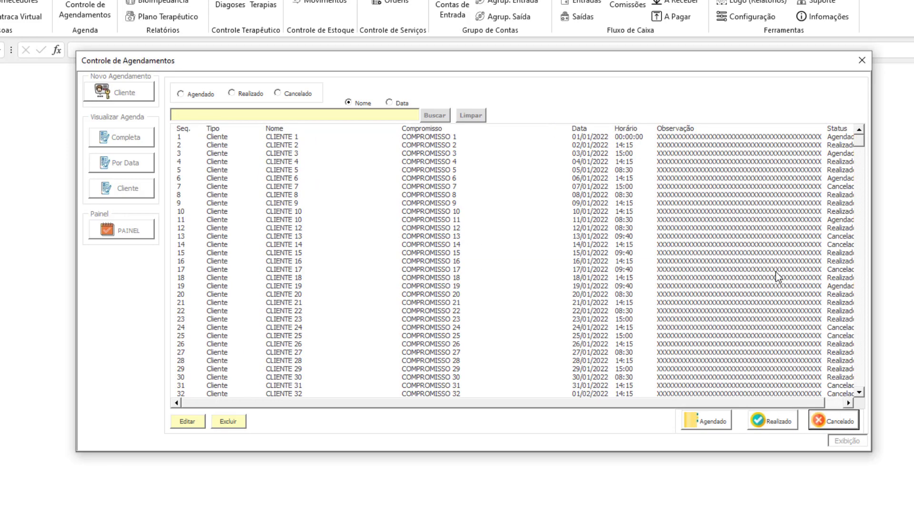
{"action": "mouse_move", "coordinate": [736, 393]}
{"action": "left_mouse_down"}
{"action": "mouse_move", "coordinate": [721, 411]}
{"action": "mouse_move", "coordinate": [764, 355]}
{"action": "left_mouse_up"}
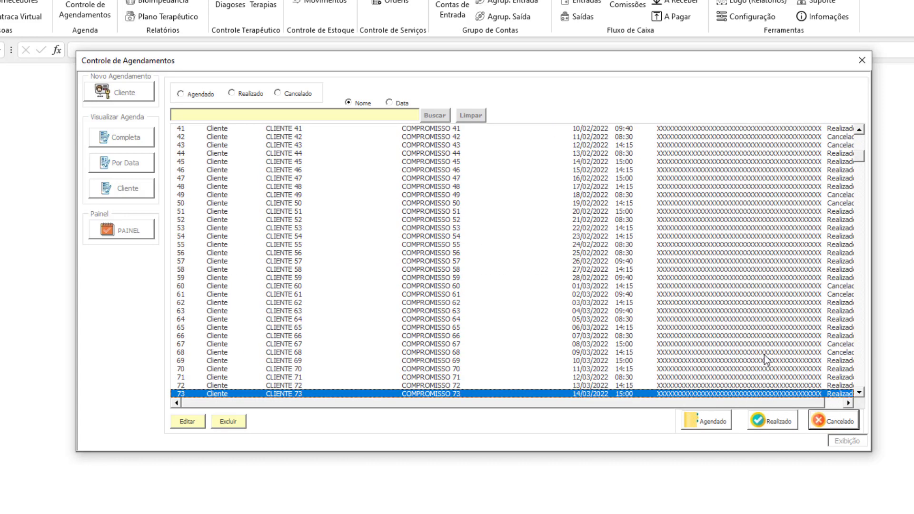
{"action": "left_click_drag", "start_coordinate": [860, 157], "coordinate": [863, 135]}
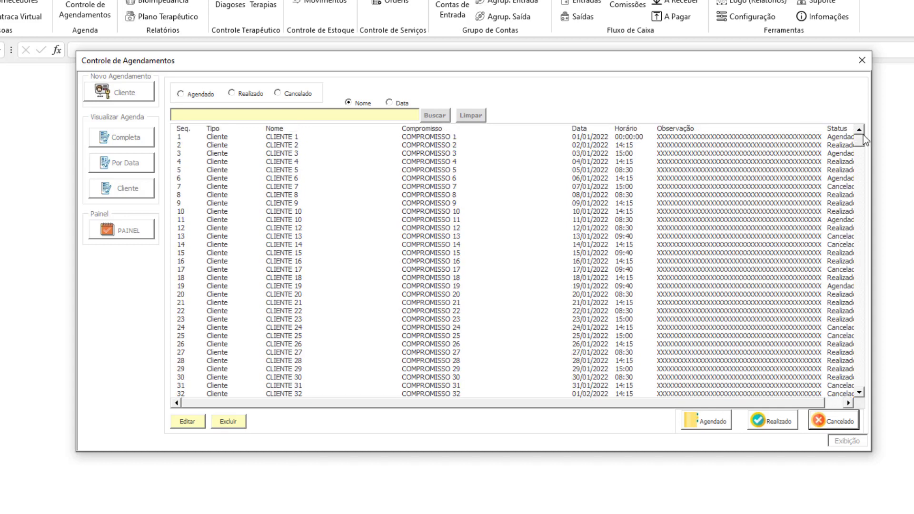
{"action": "left_click", "coordinate": [554, 222]}
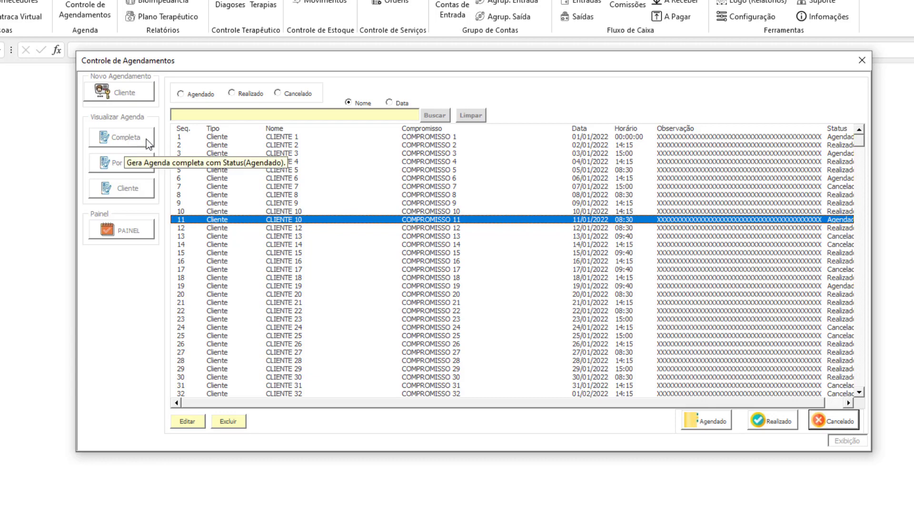
- View the complete agenda on the Agenda sheet and reopen Controle de Agendamentos
{"action": "left_click", "coordinate": [116, 138]}
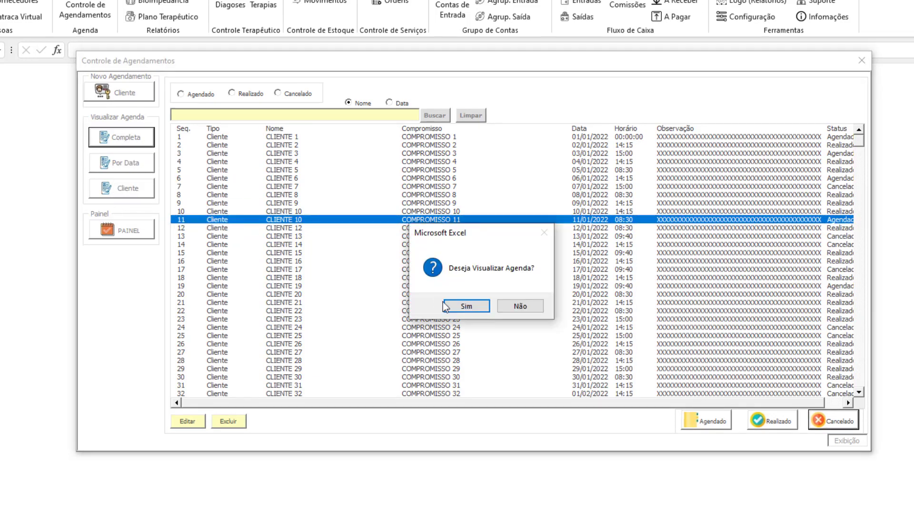
{"action": "left_click", "coordinate": [466, 306]}
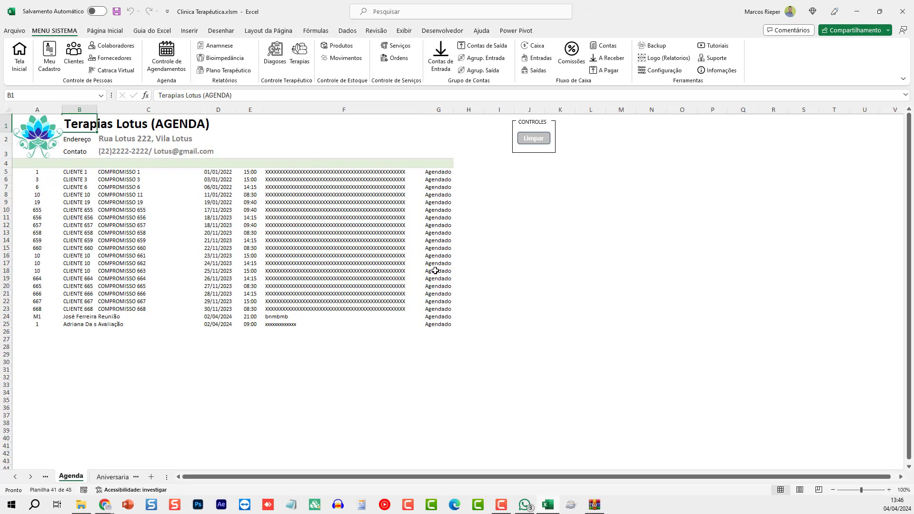
{"action": "left_click", "coordinate": [177, 66]}
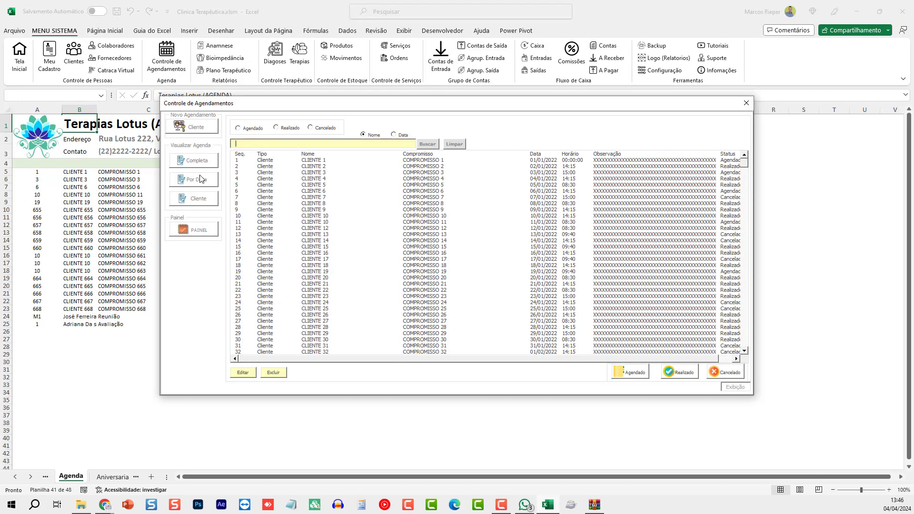
- Switch the appointment search to Por Data, dismissing the date-required message twice
{"action": "left_click", "coordinate": [199, 180]}
{"action": "left_click", "coordinate": [513, 282]}
{"action": "left_click", "coordinate": [199, 180]}
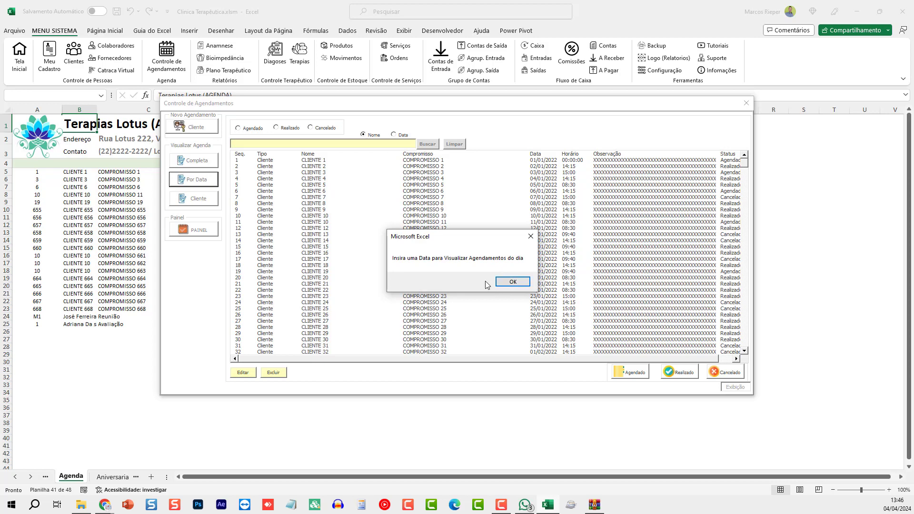
{"action": "left_click", "coordinate": [511, 283]}
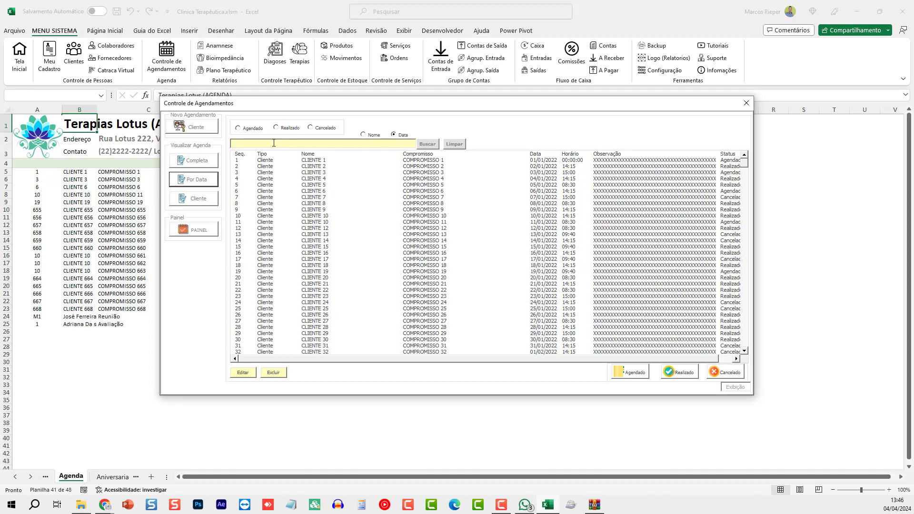
- Filter the list by Agendado, Realizado and Cancelado in turn, ending on Agendado
{"action": "left_click", "coordinate": [260, 133]}
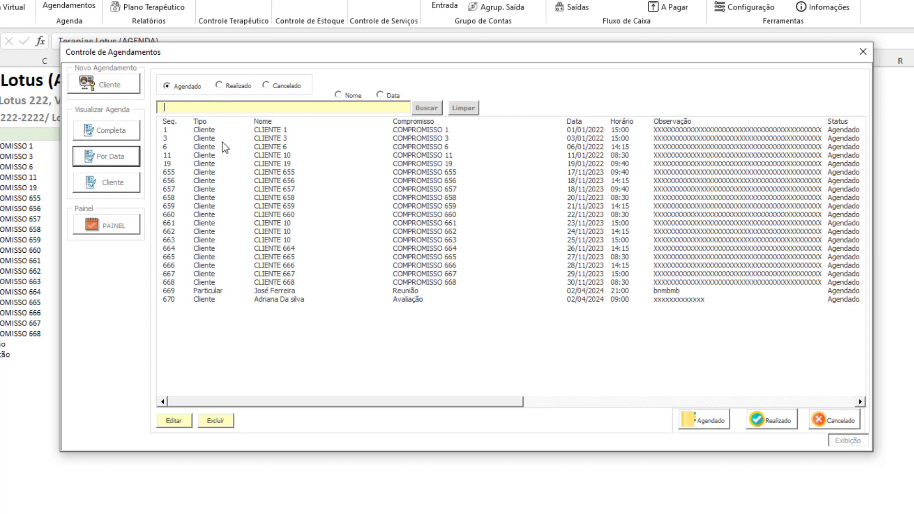
{"action": "left_click", "coordinate": [185, 89]}
{"action": "left_click", "coordinate": [238, 86]}
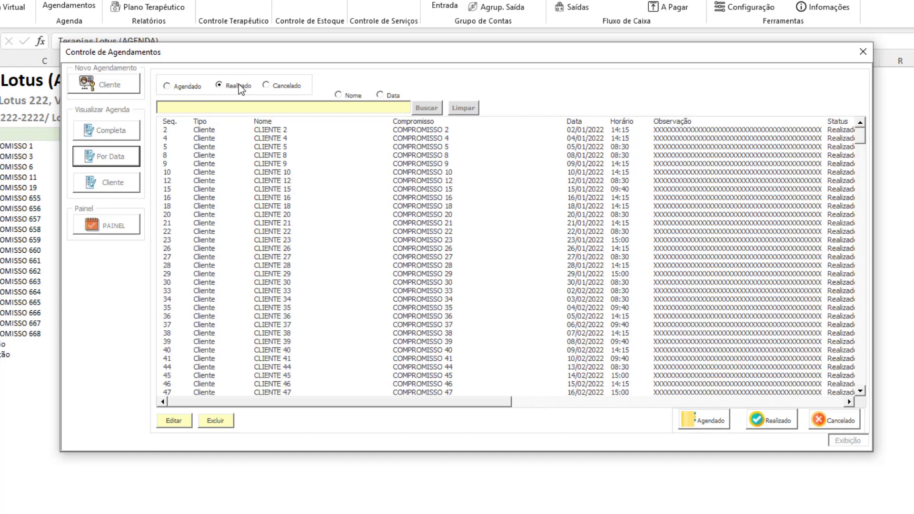
{"action": "left_click", "coordinate": [274, 87]}
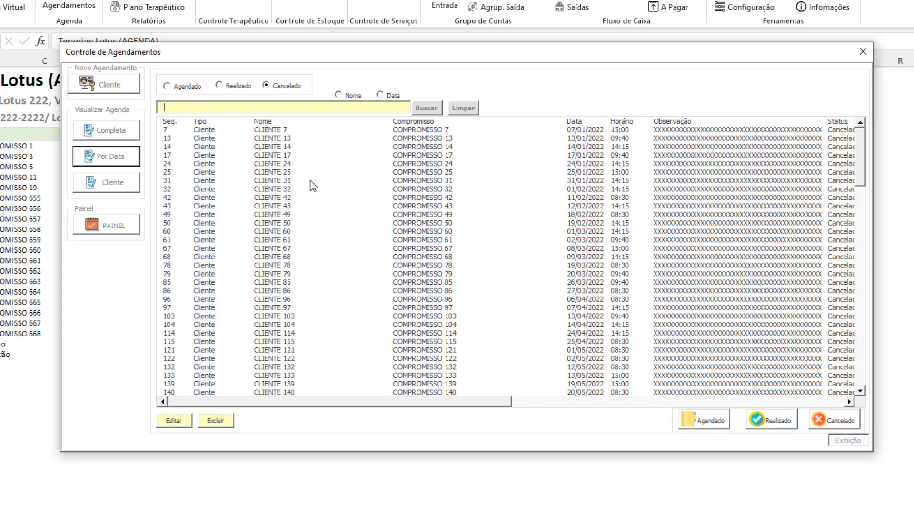
{"action": "left_click", "coordinate": [175, 88]}
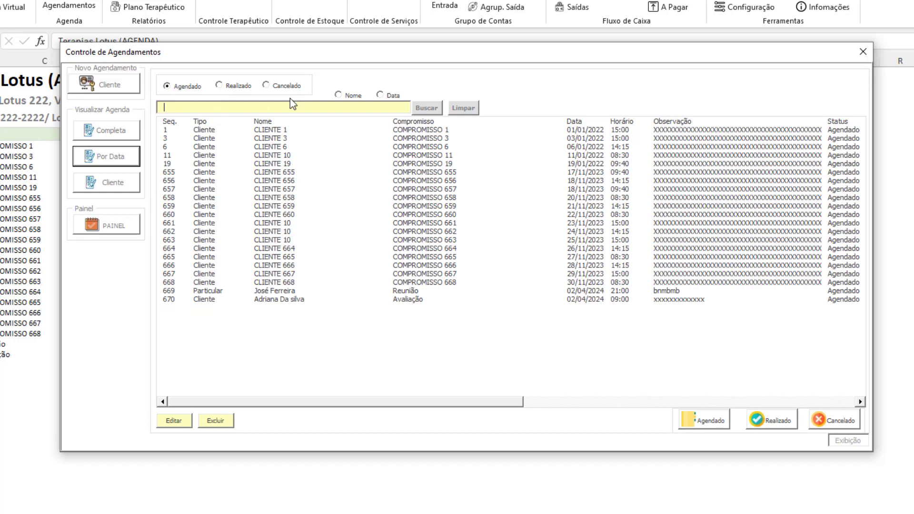
- Search by Nome and select the matching Particular Reunião on 02/04/2024
{"action": "left_click", "coordinate": [342, 95]}
{"action": "left_click", "coordinate": [379, 95]}
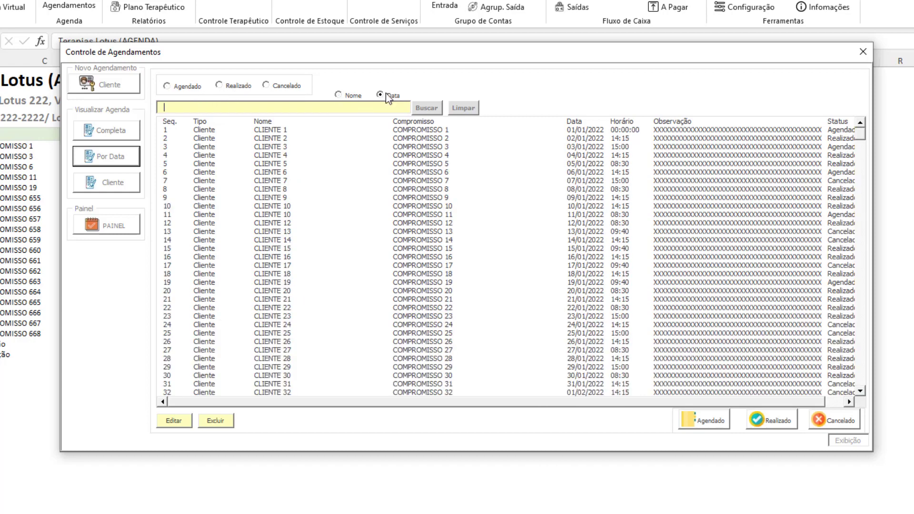
{"action": "left_click", "coordinate": [358, 97]}
{"action": "left_click_drag", "start_coordinate": [860, 139], "coordinate": [818, 373]}
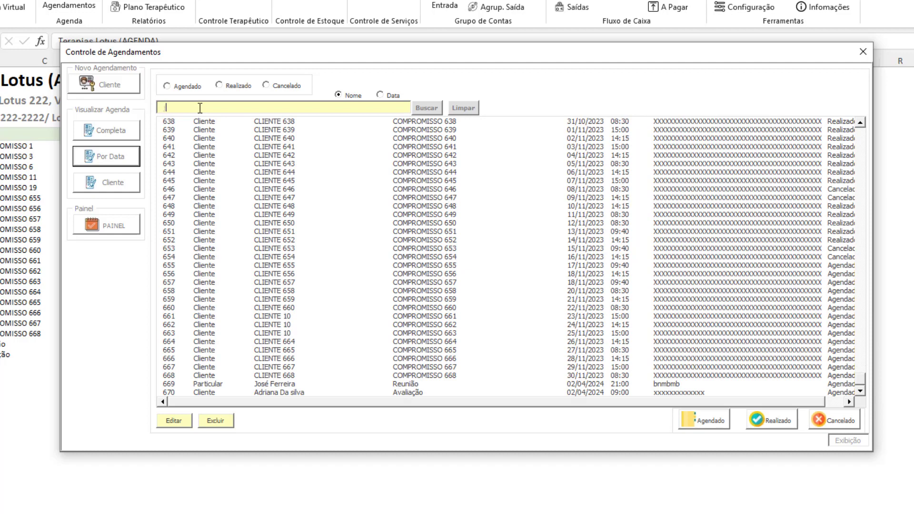
{"action": "type", "text": "jos"}
{"action": "left_click", "coordinate": [428, 110]}
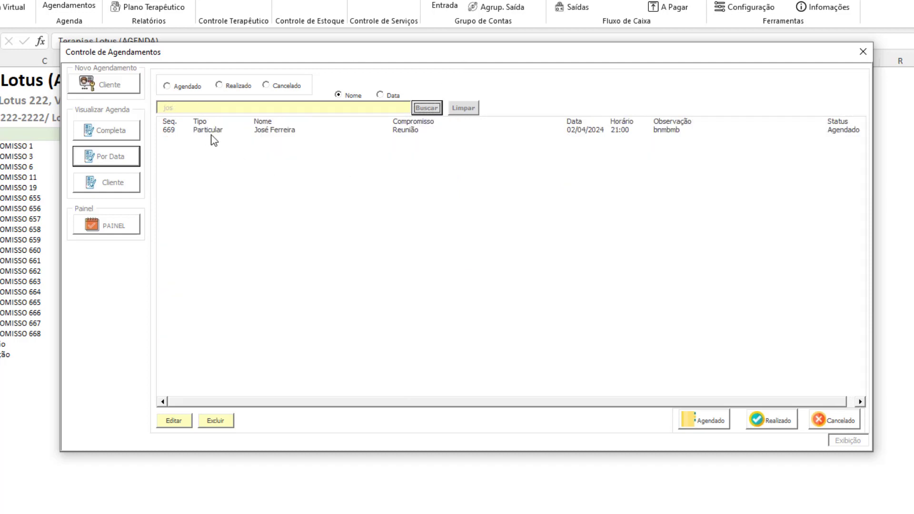
{"action": "left_click", "coordinate": [212, 130]}
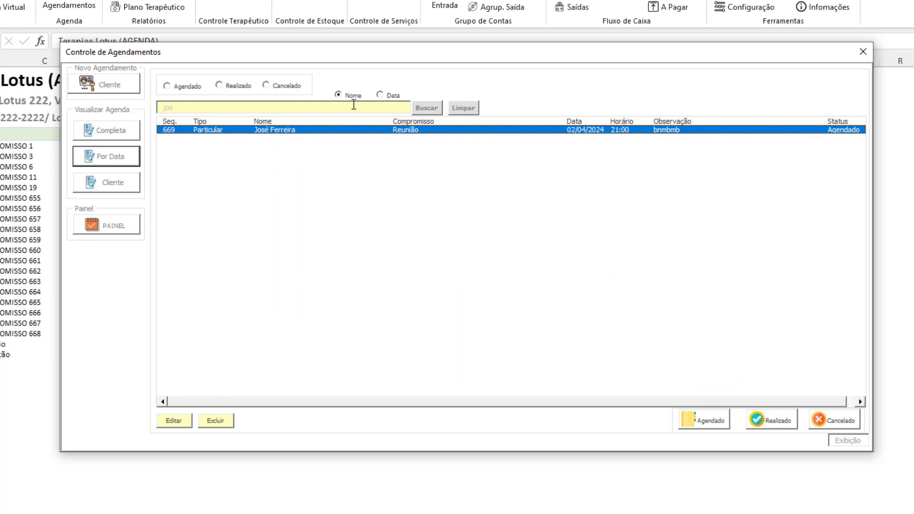
- Clear the name search and open the refreshed appointments dashboard
{"action": "left_click", "coordinate": [458, 108]}
{"action": "left_click", "coordinate": [101, 224]}
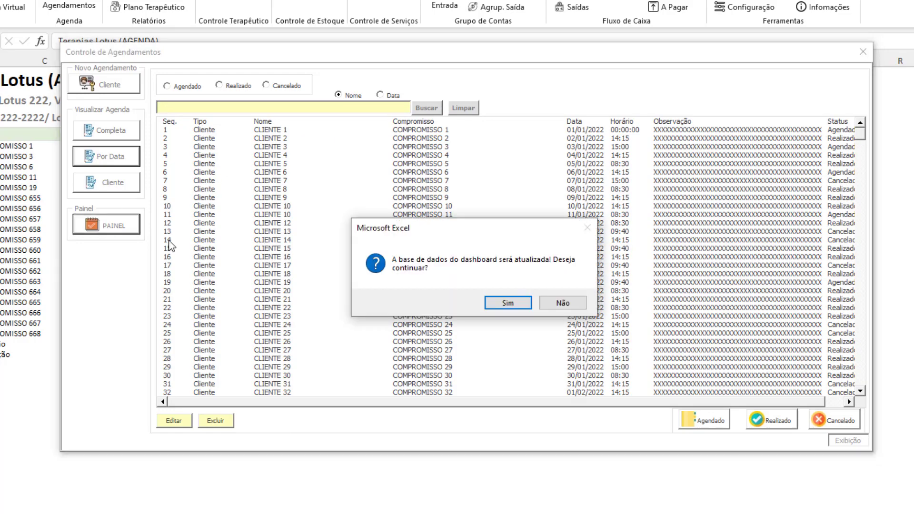
{"action": "left_click", "coordinate": [513, 307]}
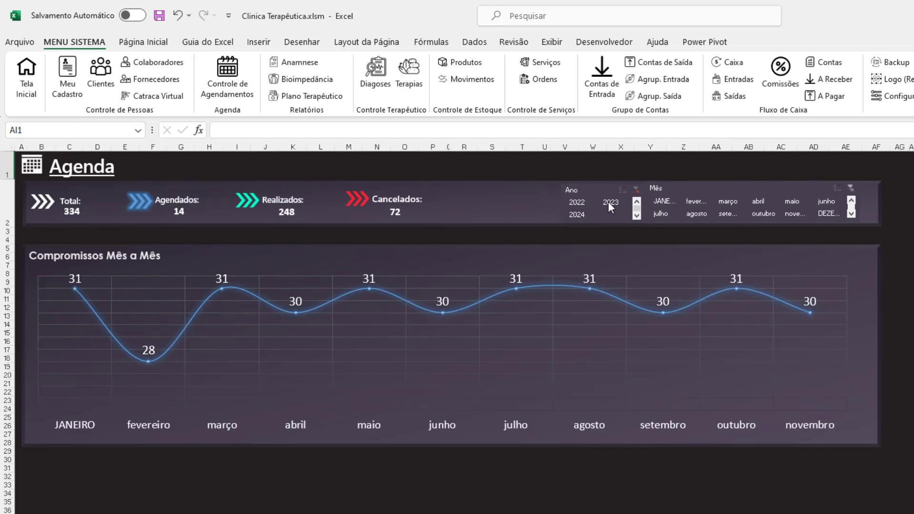
- Filter the dashboard to 2024, then 2023, and reopen Controle de Agendamentos
{"action": "left_click", "coordinate": [575, 213]}
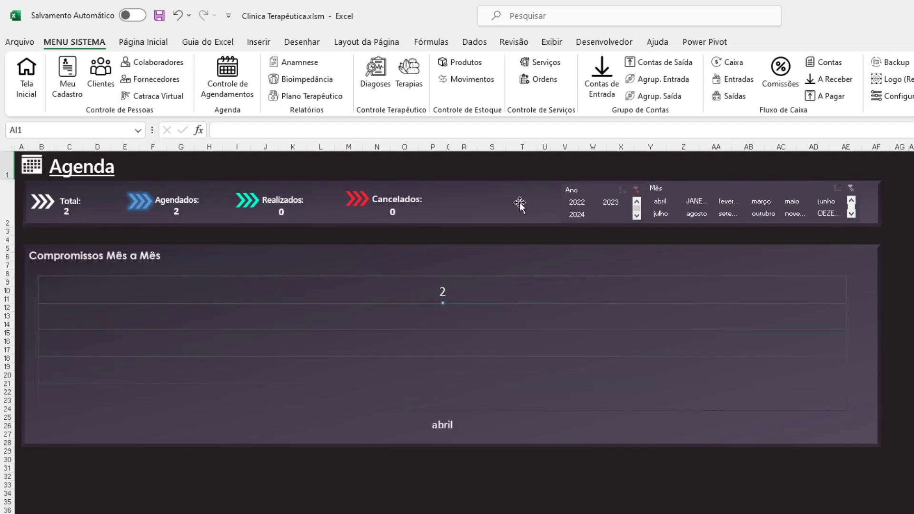
{"action": "left_click", "coordinate": [609, 201]}
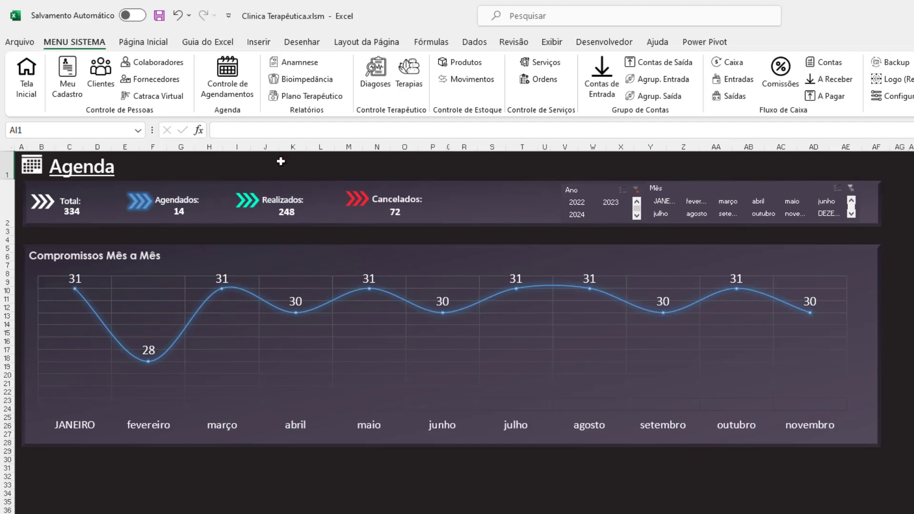
{"action": "left_click", "coordinate": [238, 92]}
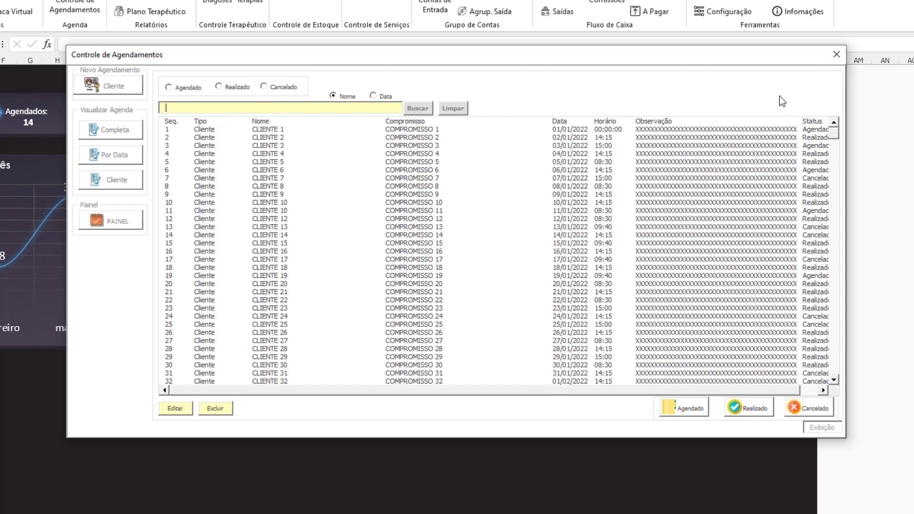
- Open patient entry 15's anamnesis record for editing, then close it unchanged
{"action": "left_click", "coordinate": [836, 54]}
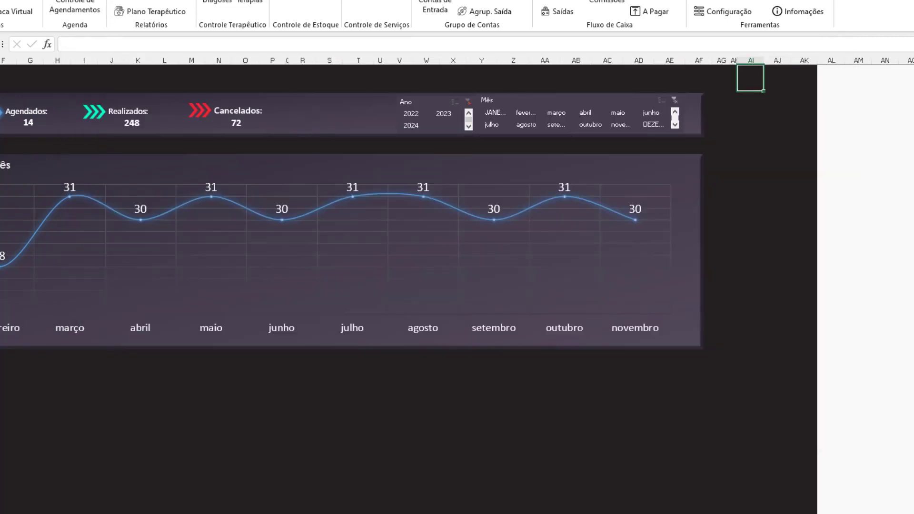
{"action": "left_click", "coordinate": [131, 39]}
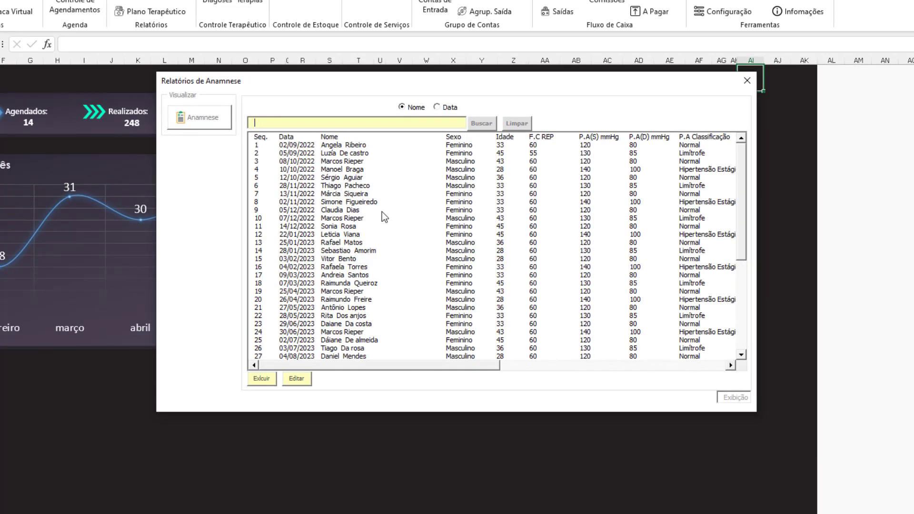
{"action": "left_click", "coordinate": [362, 177]}
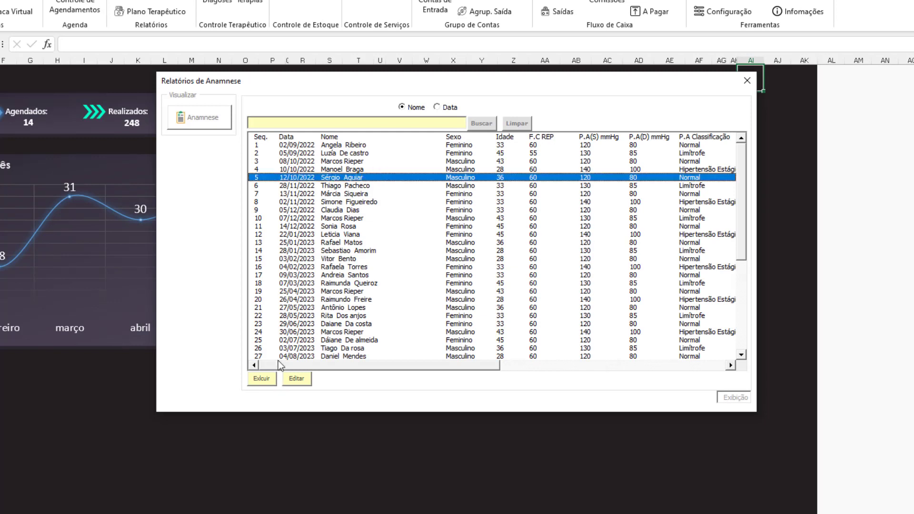
{"action": "left_click", "coordinate": [339, 260]}
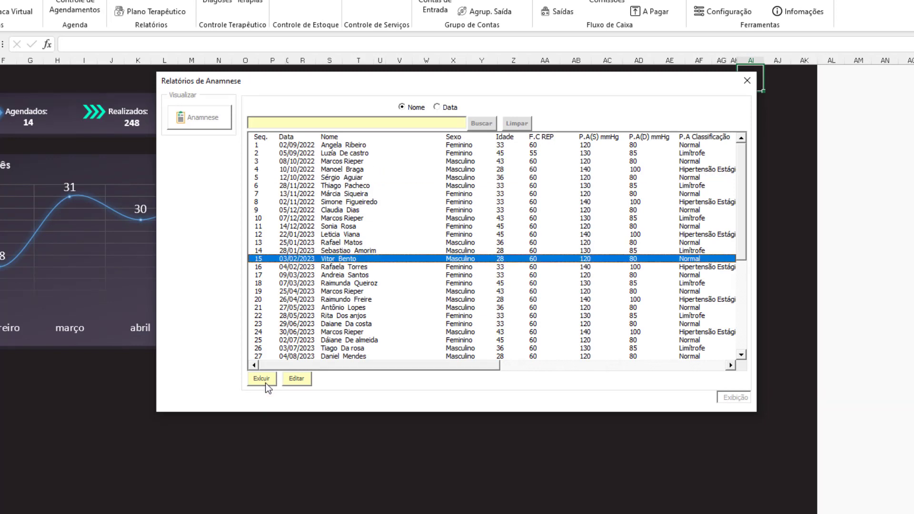
{"action": "left_click", "coordinate": [296, 379]}
{"action": "left_click", "coordinate": [429, 299]}
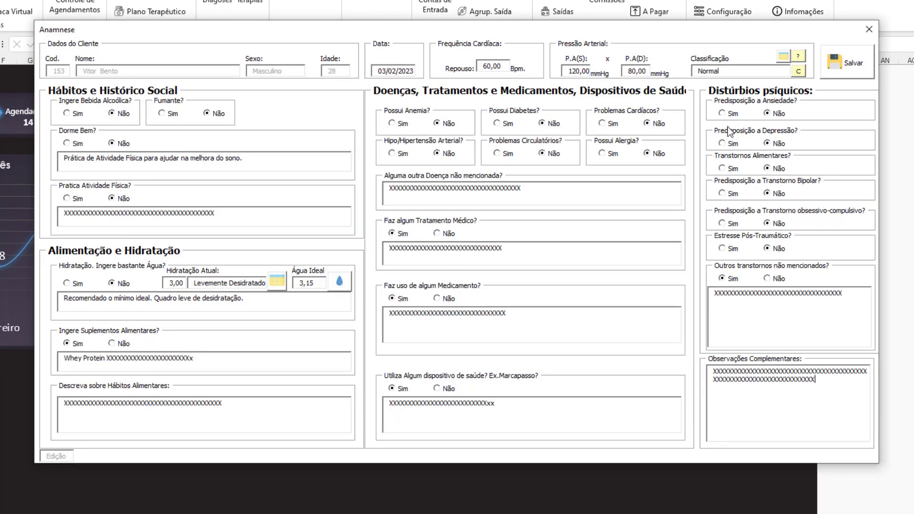
{"action": "left_click", "coordinate": [865, 33]}
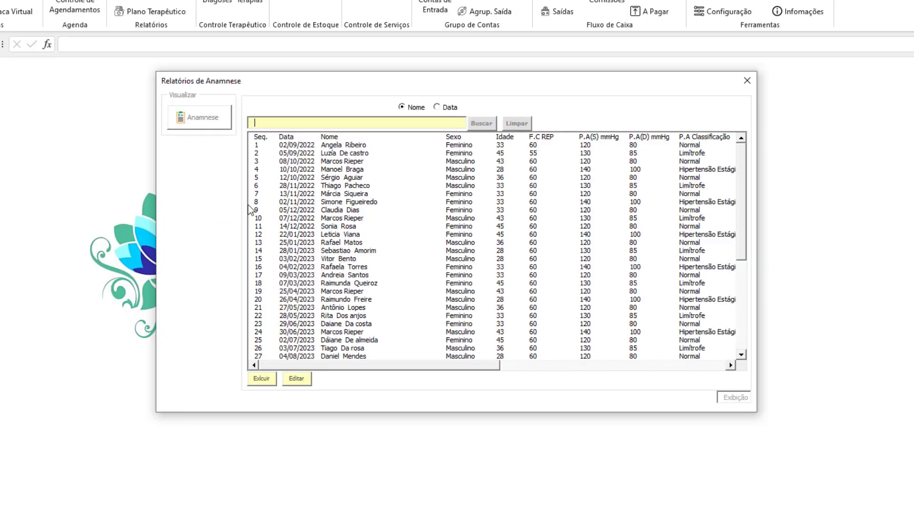
- Show entry 15's 03/02/2023 anamnesis report and export it as Anamnese.pdf
{"action": "left_click", "coordinate": [309, 263]}
{"action": "left_click", "coordinate": [201, 119]}
{"action": "left_click", "coordinate": [440, 295]}
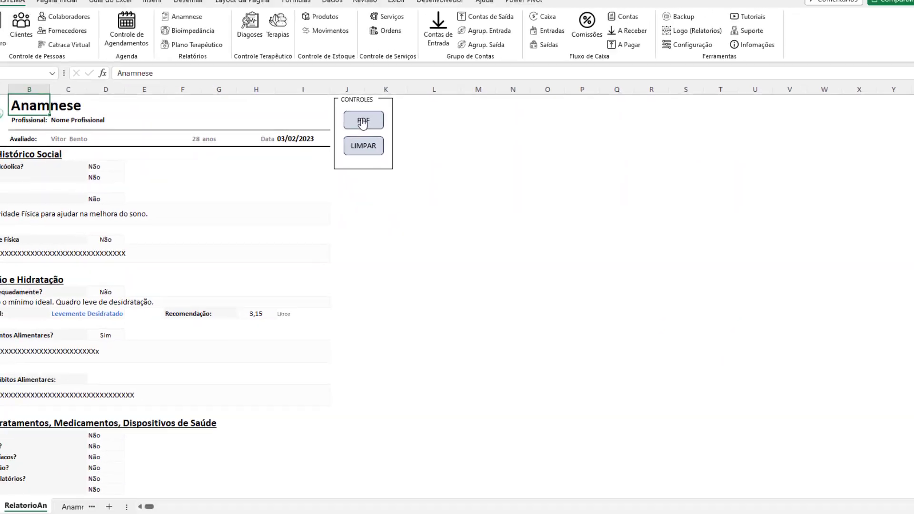
{"action": "left_click", "coordinate": [348, 98]}
{"action": "left_click", "coordinate": [442, 283]}
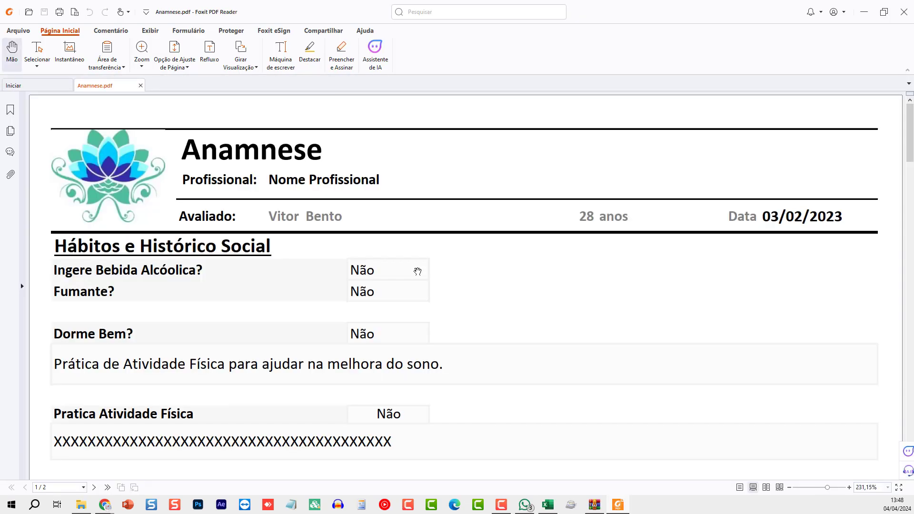
{"action": "scroll", "coordinate": [417, 271], "scroll_direction": "down", "scroll_amount": 3}
{"action": "scroll", "coordinate": [422, 277], "scroll_direction": "down", "scroll_amount": 1}
{"action": "scroll", "coordinate": [422, 277], "scroll_direction": "down", "scroll_amount": 2}
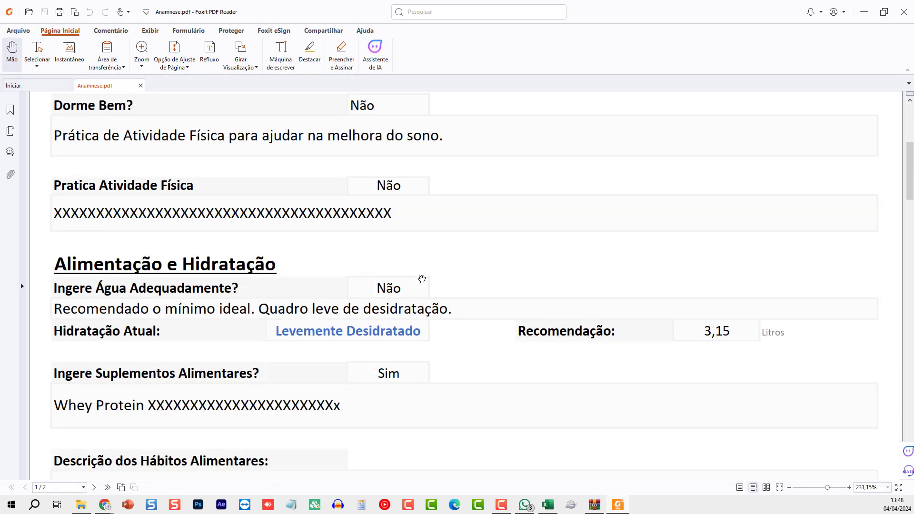
{"action": "scroll", "coordinate": [421, 283], "scroll_direction": "down", "scroll_amount": 3}
{"action": "scroll", "coordinate": [422, 284], "scroll_direction": "down", "scroll_amount": 3}
{"action": "scroll", "coordinate": [422, 283], "scroll_direction": "down", "scroll_amount": 1}
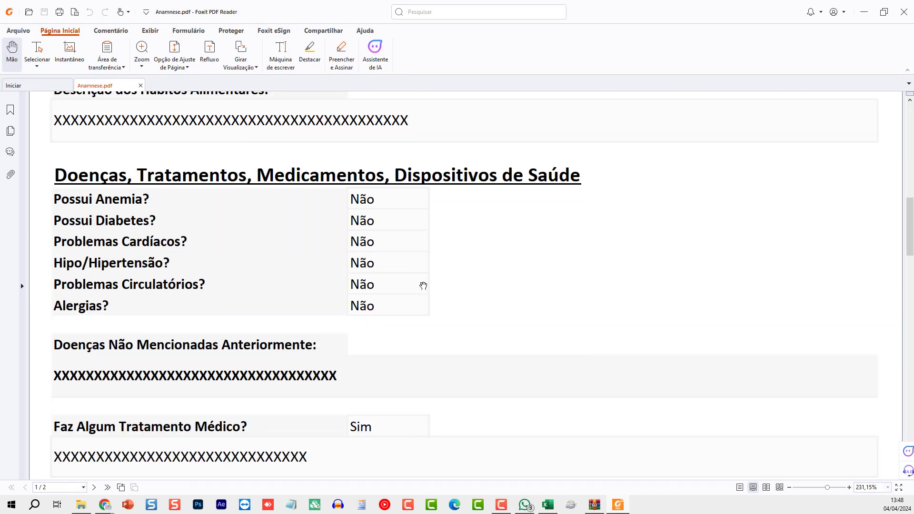
{"action": "scroll", "coordinate": [422, 285], "scroll_direction": "down", "scroll_amount": 3}
{"action": "scroll", "coordinate": [422, 285], "scroll_direction": "down", "scroll_amount": 3}
{"action": "scroll", "coordinate": [423, 289], "scroll_direction": "down", "scroll_amount": 3}
{"action": "scroll", "coordinate": [424, 288], "scroll_direction": "down", "scroll_amount": 3}
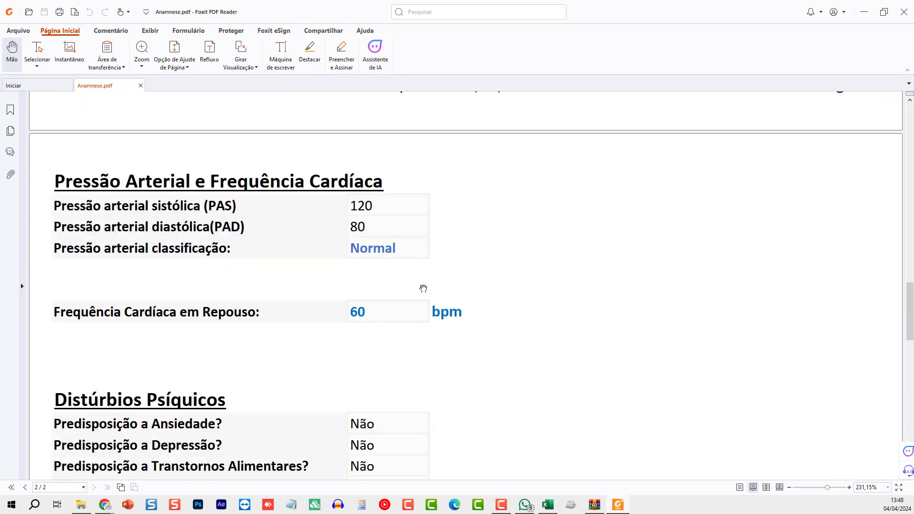
{"action": "scroll", "coordinate": [423, 288], "scroll_direction": "down", "scroll_amount": 3}
{"action": "scroll", "coordinate": [423, 288], "scroll_direction": "up", "scroll_amount": 2}
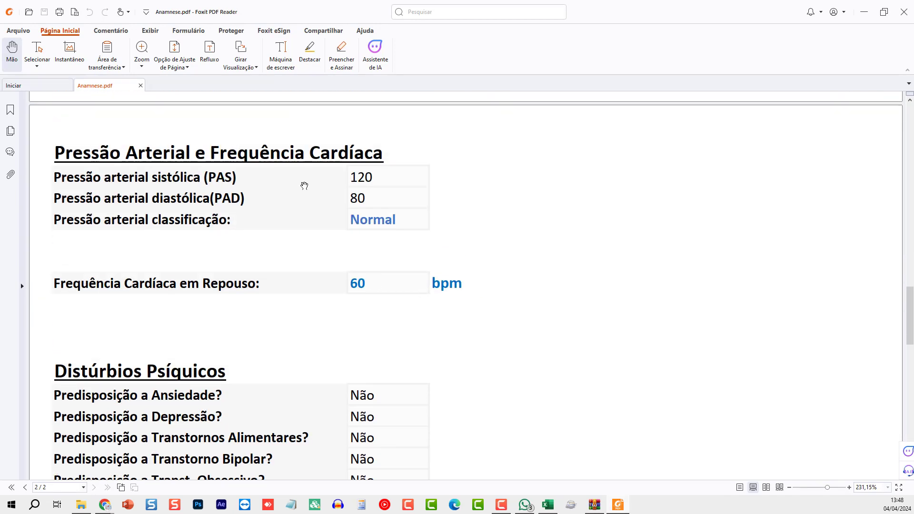
{"action": "scroll", "coordinate": [893, 328], "scroll_direction": "down", "scroll_amount": 3}
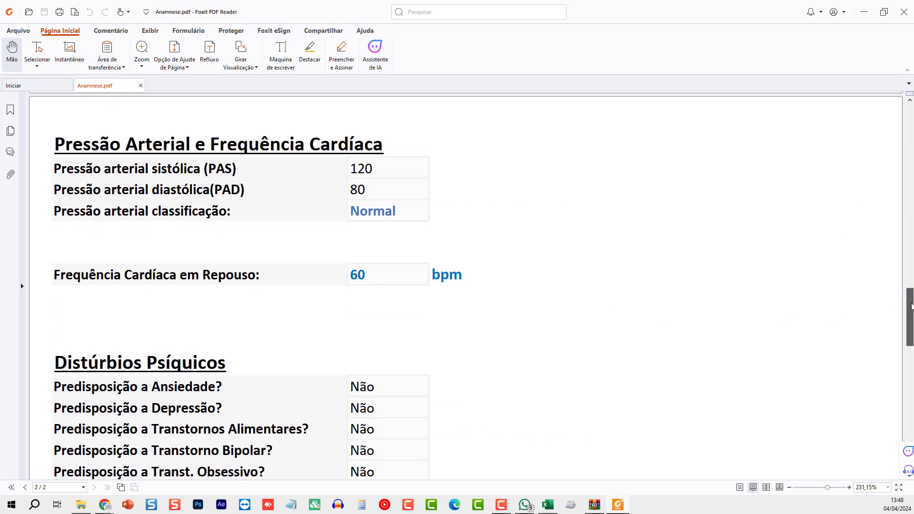
{"action": "scroll", "coordinate": [897, 335], "scroll_direction": "down", "scroll_amount": 2}
{"action": "scroll", "coordinate": [899, 340], "scroll_direction": "down", "scroll_amount": 2}
{"action": "scroll", "coordinate": [891, 351], "scroll_direction": "down", "scroll_amount": 3}
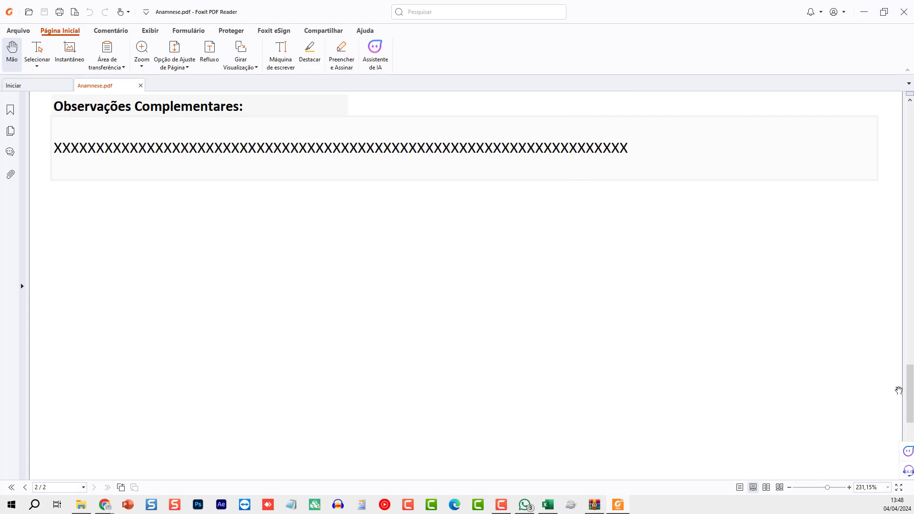
{"action": "left_click_drag", "start_coordinate": [908, 387], "coordinate": [891, 140]}
{"action": "scroll", "coordinate": [171, 193], "scroll_direction": "up", "scroll_amount": 4}
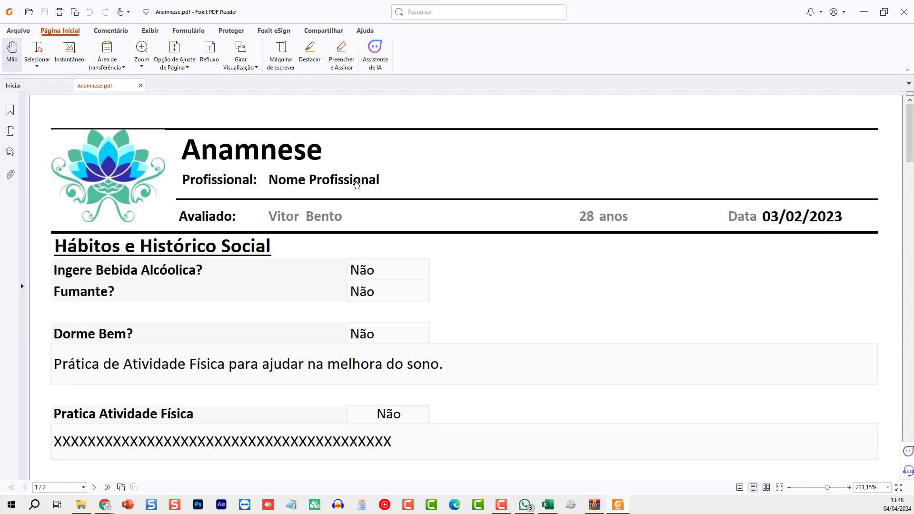
- Close Foxit and open entry 15's 03/02/2023 Bioimpedância assessment (88 kg, 179 cm) for editing
{"action": "left_click", "coordinate": [903, 12]}
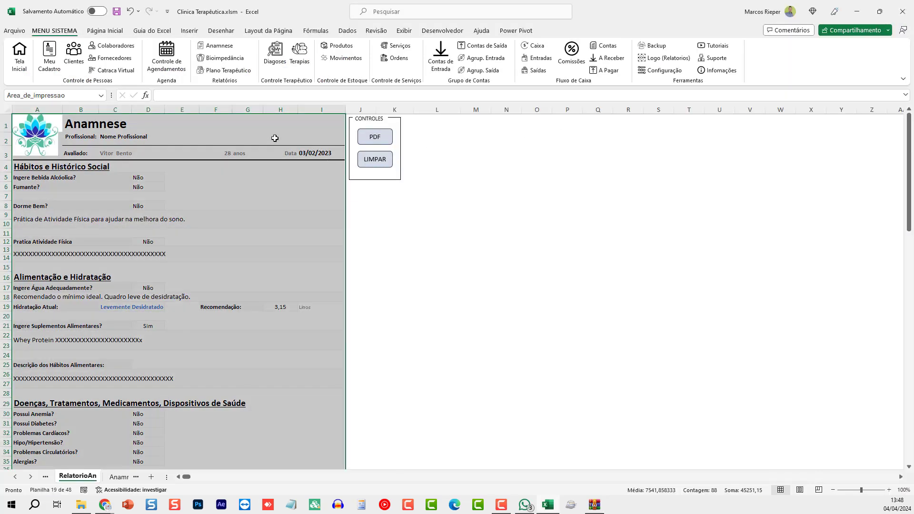
{"action": "left_click", "coordinate": [222, 57]}
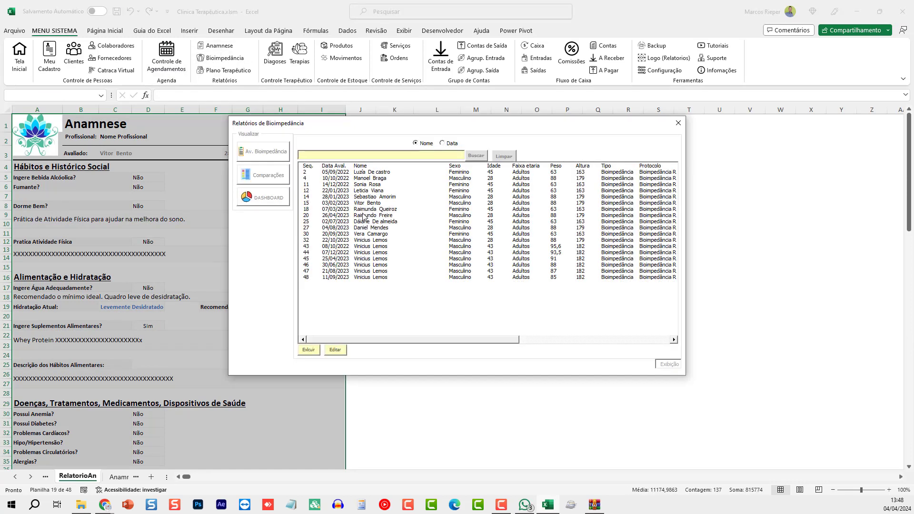
{"action": "left_click", "coordinate": [356, 204]}
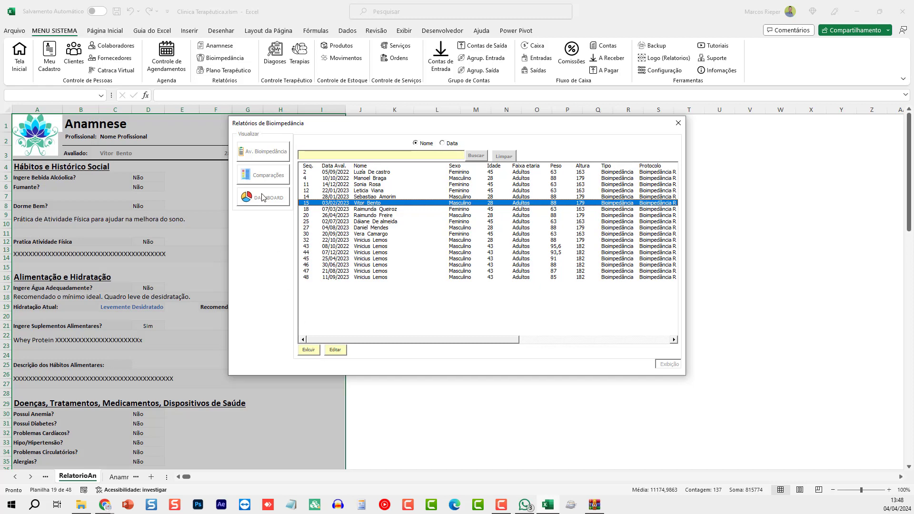
{"action": "left_click", "coordinate": [335, 351]}
{"action": "left_click", "coordinate": [443, 290]}
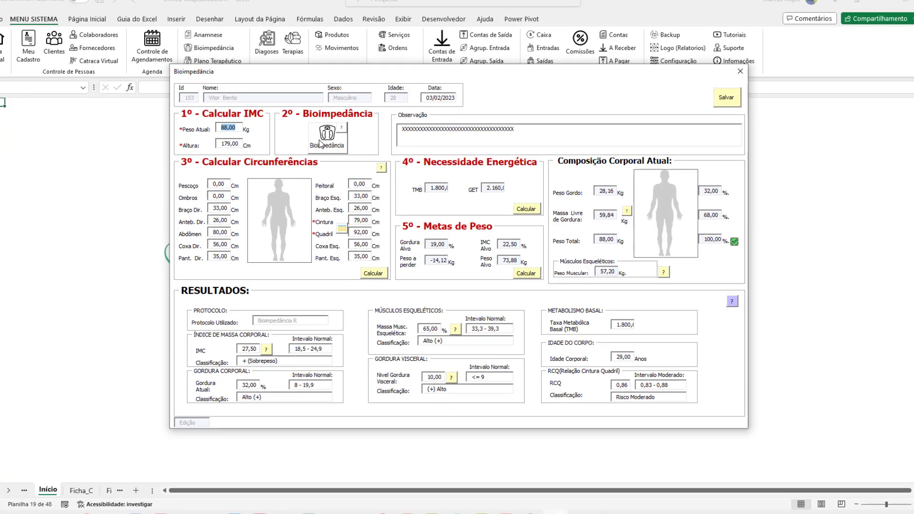
- Check entry 15's bioimpedance classification details, then close the assessment form
{"action": "left_click", "coordinate": [326, 149]}
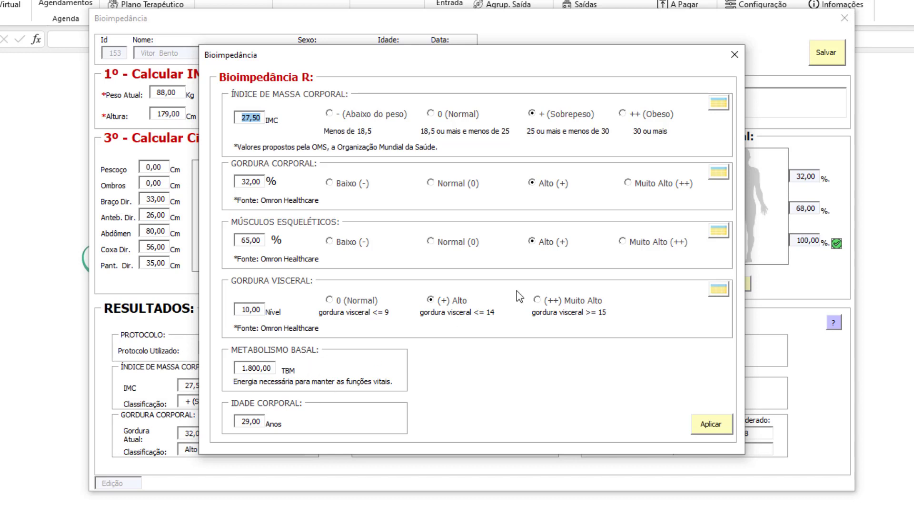
{"action": "left_click", "coordinate": [735, 55]}
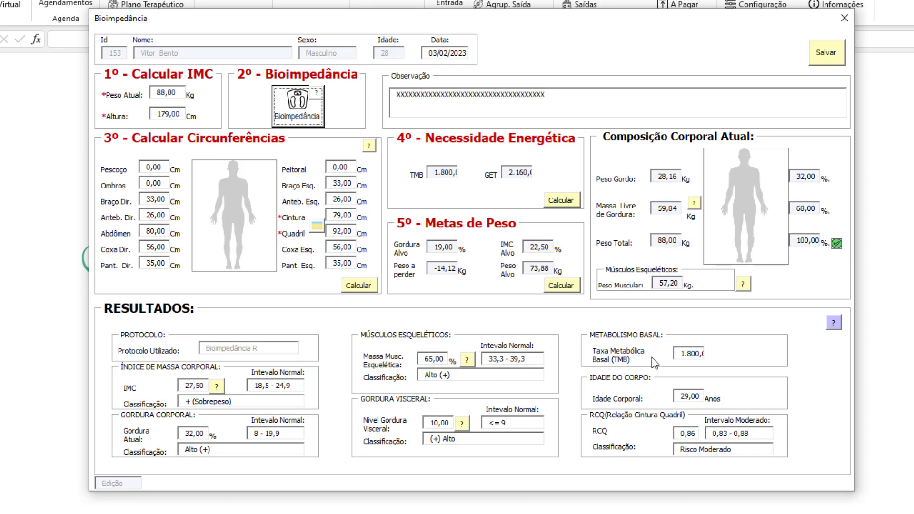
{"action": "left_click", "coordinate": [843, 19]}
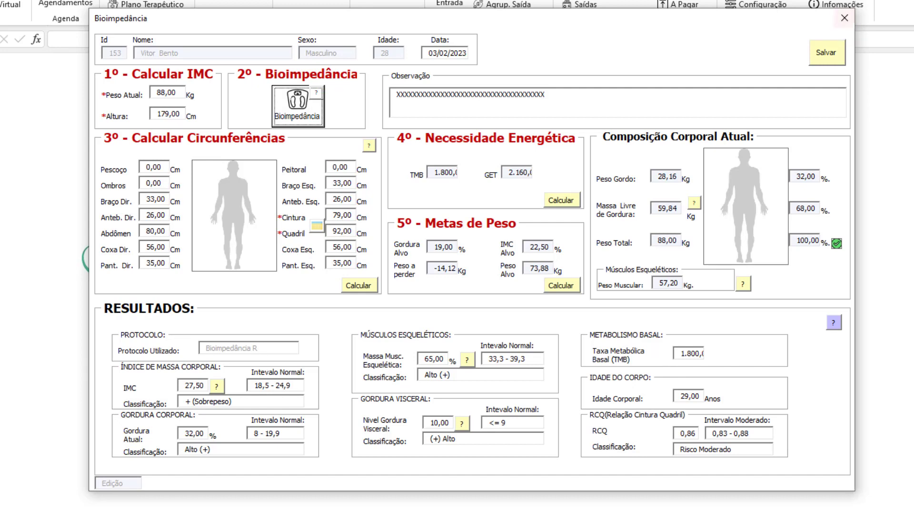
{"action": "left_click", "coordinate": [844, 19]}
- Show entry 15's Av. Bioimpedância report and export it as Bioimpedância.pdf
{"action": "left_click", "coordinate": [176, 9]}
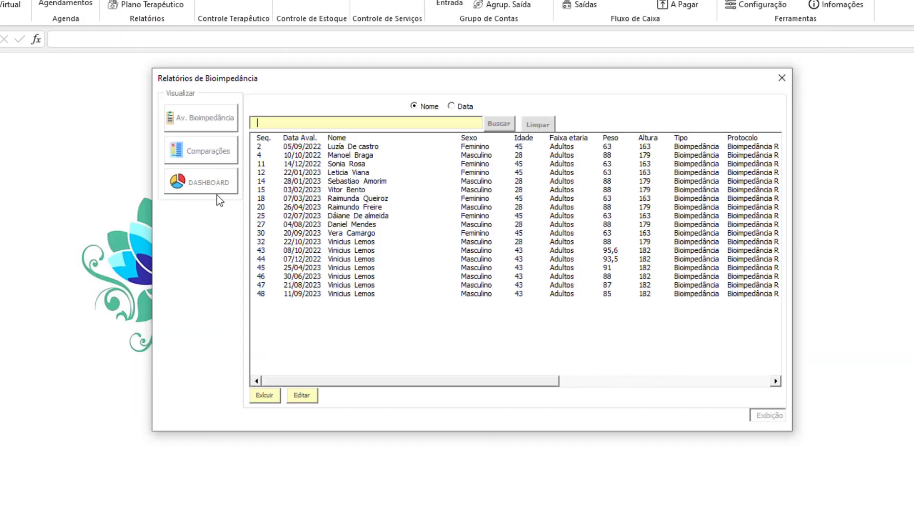
{"action": "left_click", "coordinate": [294, 191]}
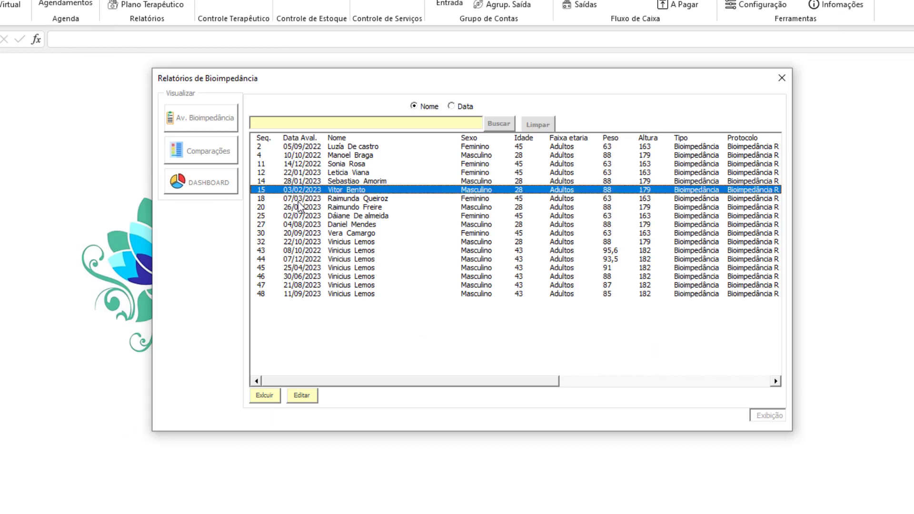
{"action": "left_click", "coordinate": [206, 118]}
{"action": "left_click", "coordinate": [452, 308]}
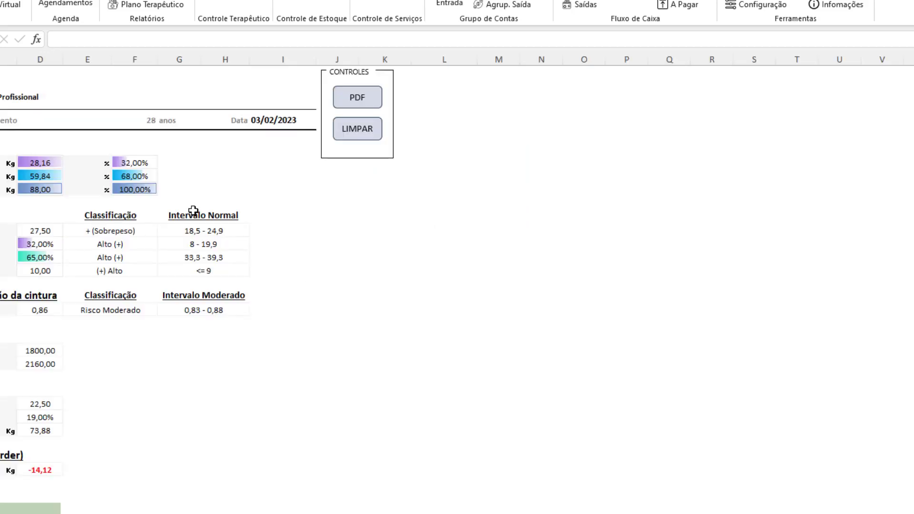
{"action": "left_click", "coordinate": [356, 106]}
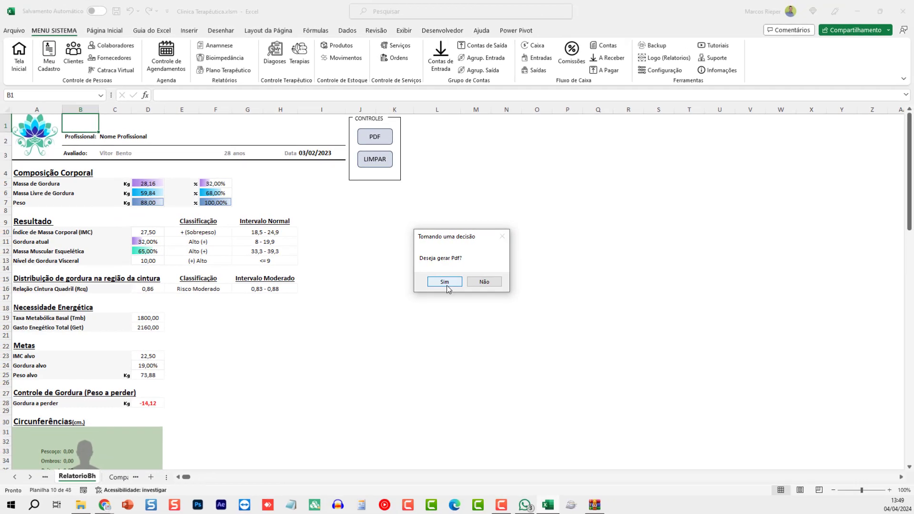
{"action": "left_click", "coordinate": [445, 289]}
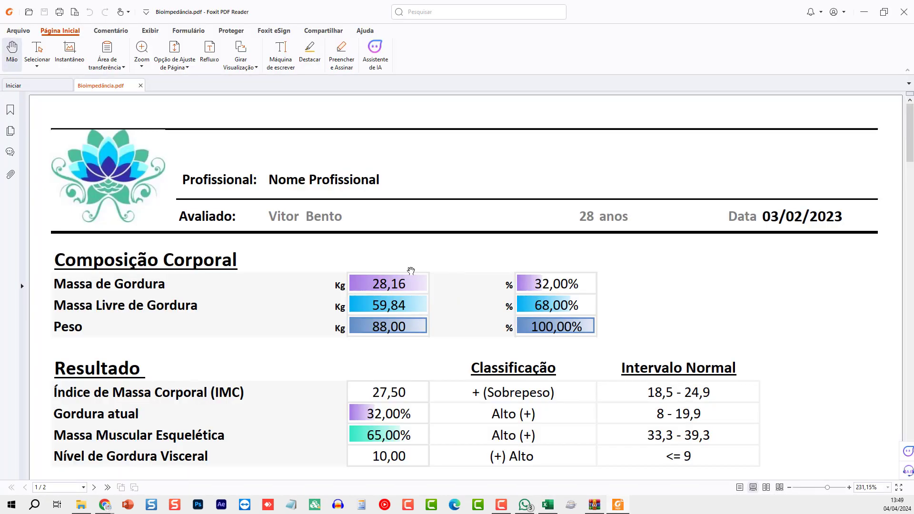
- Scroll through page 2's detailed analysis in Bioimpedância.pdf, then close Foxit
{"action": "scroll", "coordinate": [418, 271], "scroll_direction": "down", "scroll_amount": 2}
{"action": "scroll", "coordinate": [418, 281], "scroll_direction": "down", "scroll_amount": 2}
{"action": "scroll", "coordinate": [426, 291], "scroll_direction": "down", "scroll_amount": 3}
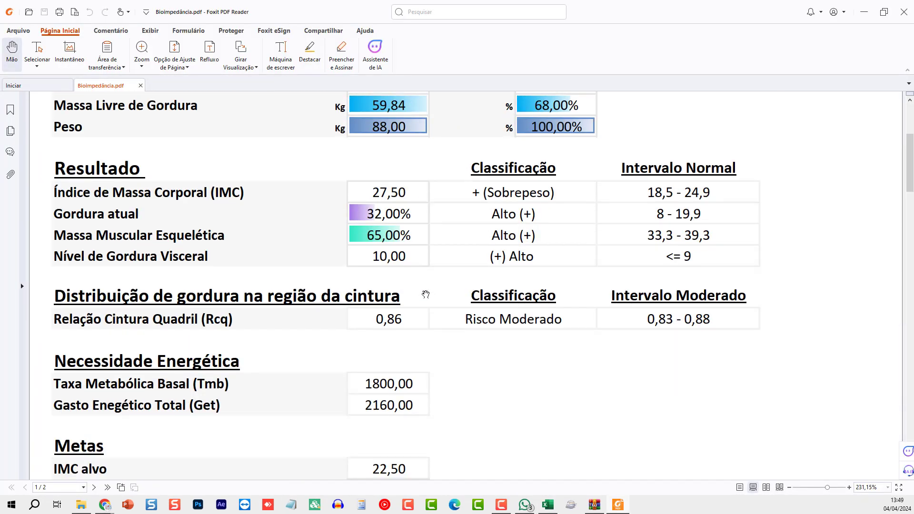
{"action": "scroll", "coordinate": [402, 275], "scroll_direction": "down", "scroll_amount": 3}
{"action": "scroll", "coordinate": [401, 280], "scroll_direction": "down", "scroll_amount": 2}
{"action": "scroll", "coordinate": [401, 284], "scroll_direction": "down", "scroll_amount": 4}
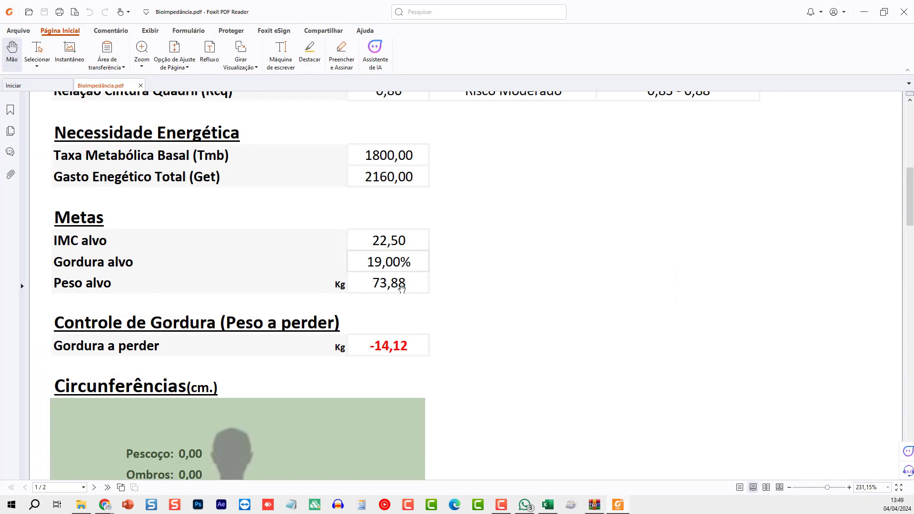
{"action": "scroll", "coordinate": [402, 285], "scroll_direction": "down", "scroll_amount": 3}
{"action": "scroll", "coordinate": [403, 285], "scroll_direction": "down", "scroll_amount": 6}
{"action": "scroll", "coordinate": [402, 291], "scroll_direction": "down", "scroll_amount": 5}
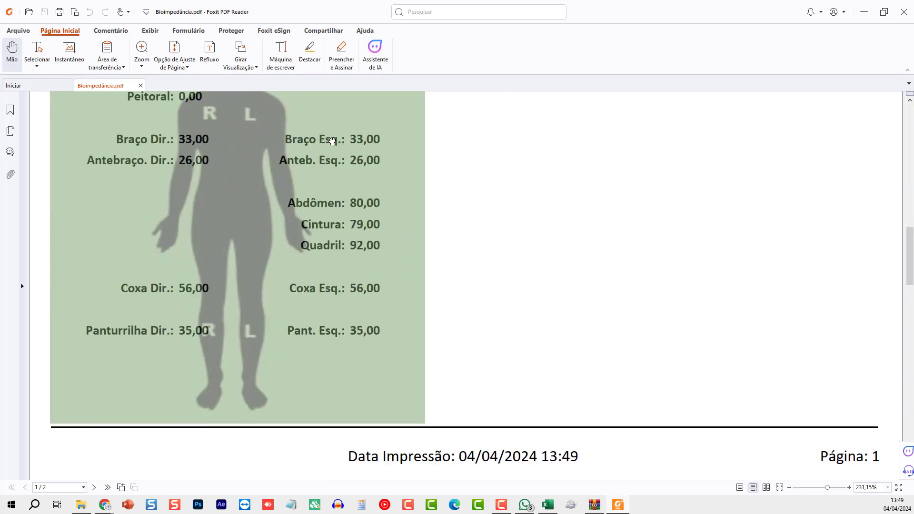
{"action": "scroll", "coordinate": [323, 274], "scroll_direction": "up", "scroll_amount": 5}
{"action": "scroll", "coordinate": [325, 283], "scroll_direction": "up", "scroll_amount": 1}
{"action": "scroll", "coordinate": [329, 298], "scroll_direction": "down", "scroll_amount": 6}
{"action": "scroll", "coordinate": [336, 319], "scroll_direction": "down", "scroll_amount": 5}
{"action": "scroll", "coordinate": [337, 323], "scroll_direction": "down", "scroll_amount": 5}
{"action": "scroll", "coordinate": [338, 325], "scroll_direction": "down", "scroll_amount": 1}
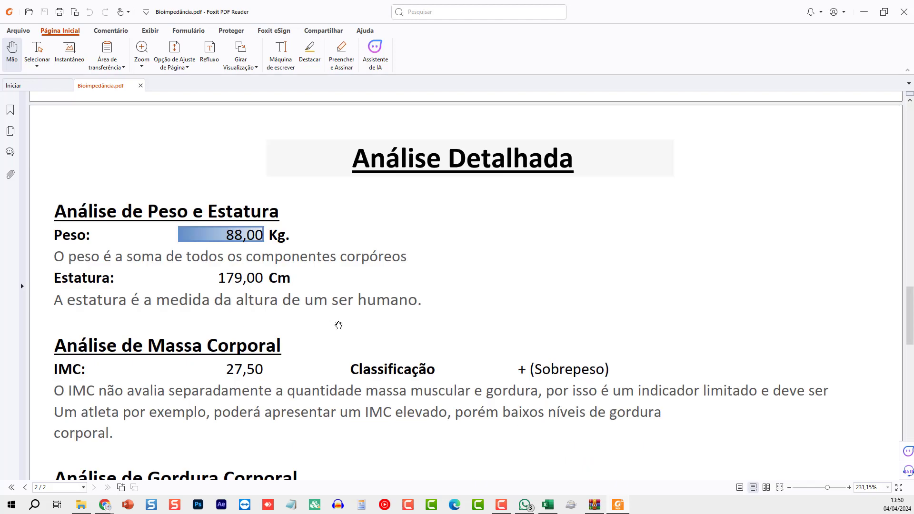
{"action": "scroll", "coordinate": [336, 322], "scroll_direction": "down", "scroll_amount": 2}
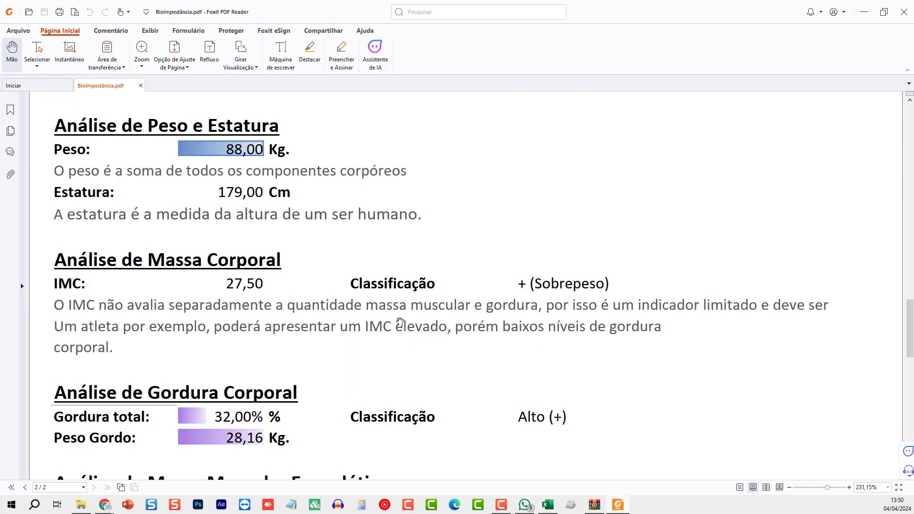
{"action": "scroll", "coordinate": [447, 321], "scroll_direction": "down", "scroll_amount": 4}
{"action": "scroll", "coordinate": [445, 322], "scroll_direction": "down", "scroll_amount": 2}
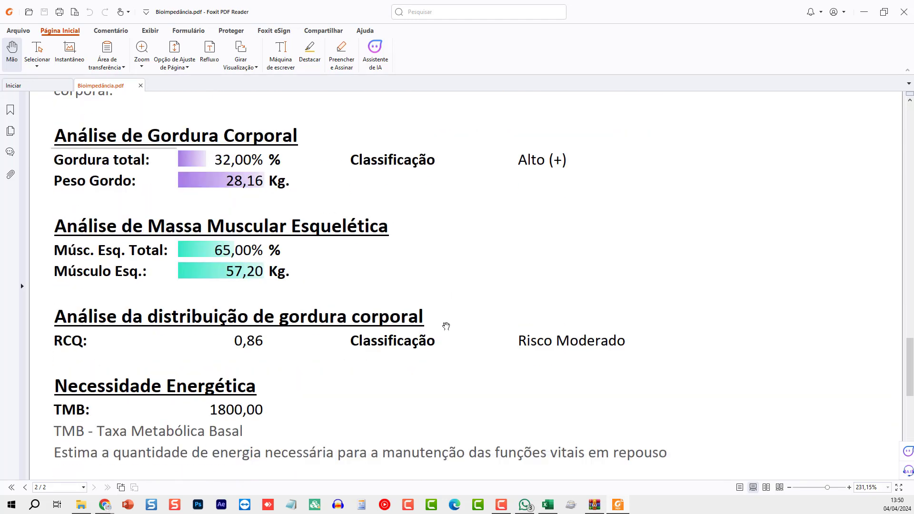
{"action": "scroll", "coordinate": [445, 323], "scroll_direction": "down", "scroll_amount": 2}
{"action": "scroll", "coordinate": [153, 258], "scroll_direction": "down", "scroll_amount": 2}
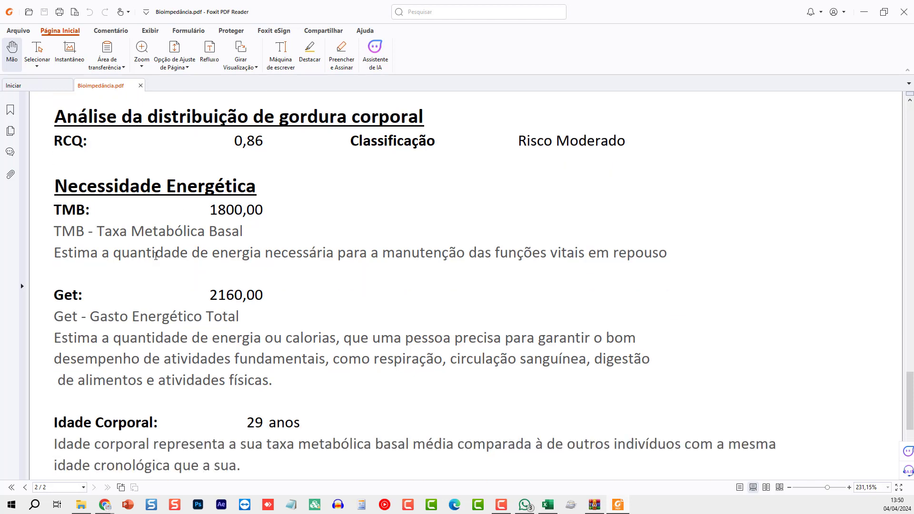
{"action": "scroll", "coordinate": [142, 265], "scroll_direction": "down", "scroll_amount": 1}
{"action": "scroll", "coordinate": [141, 265], "scroll_direction": "down", "scroll_amount": 1}
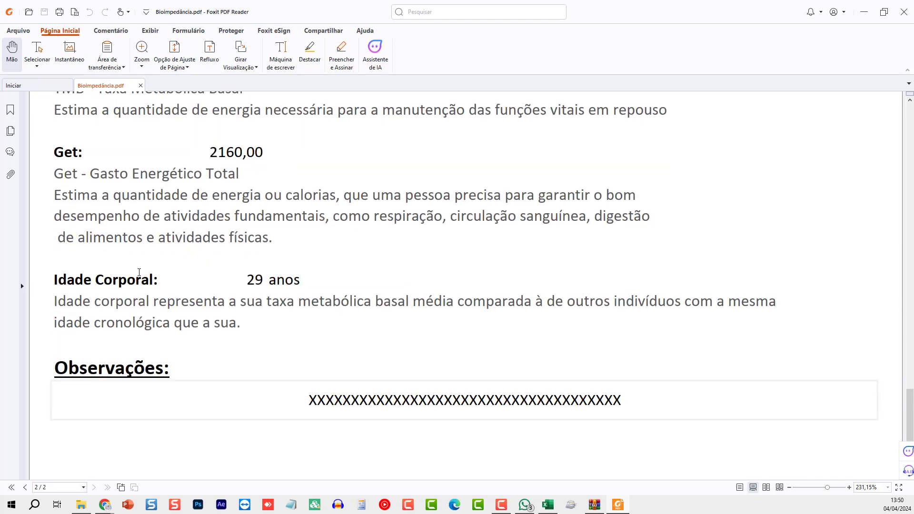
{"action": "scroll", "coordinate": [248, 343], "scroll_direction": "down", "scroll_amount": 3}
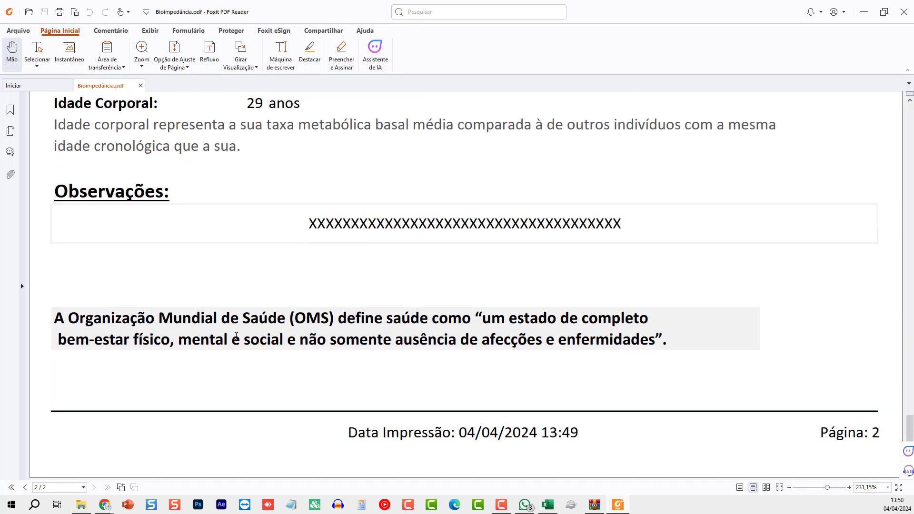
{"action": "left_click", "coordinate": [904, 12]}
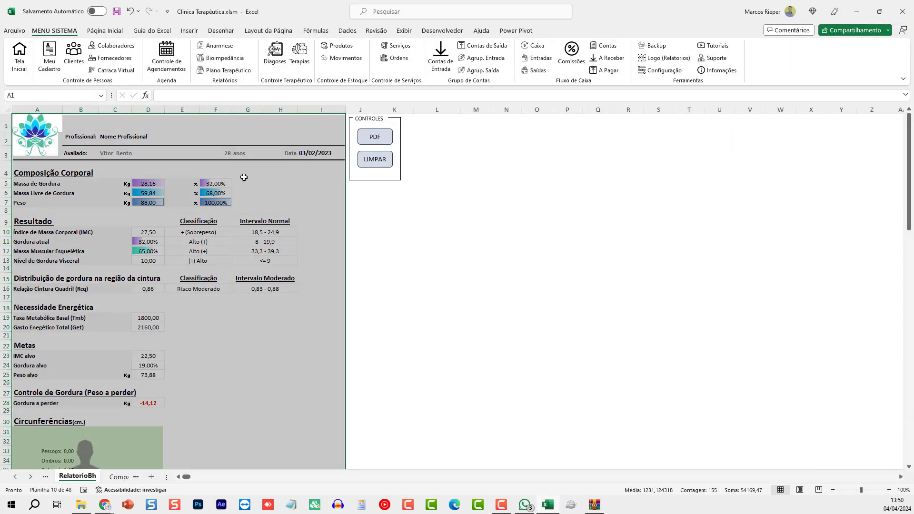
- Export the 11/09/2023 Comparações report, covering six assessments since 08/10/2022, as Comparações.pdf
{"action": "left_click", "coordinate": [441, 265]}
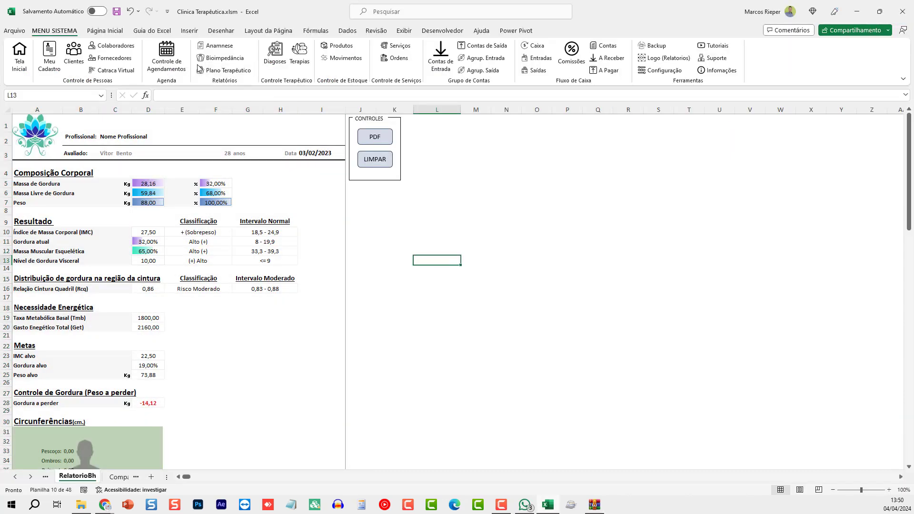
{"action": "left_click", "coordinate": [222, 58]}
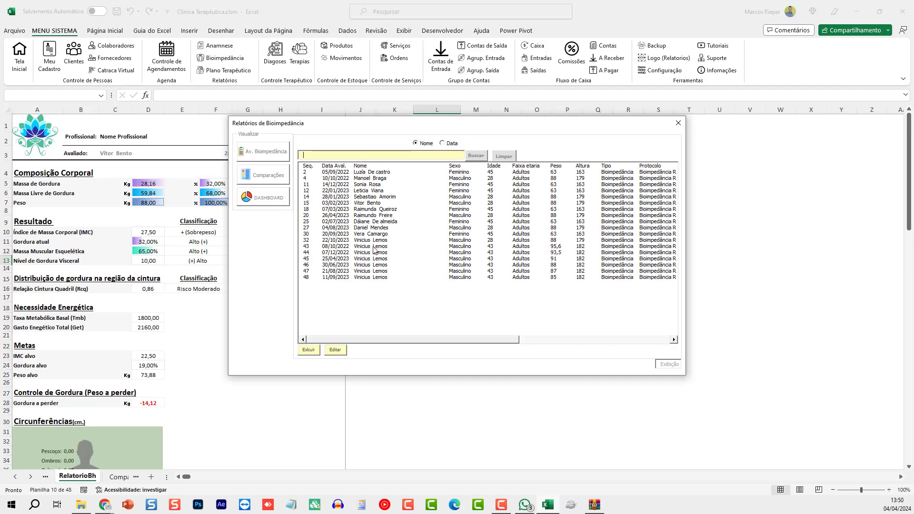
{"action": "left_click", "coordinate": [373, 278]}
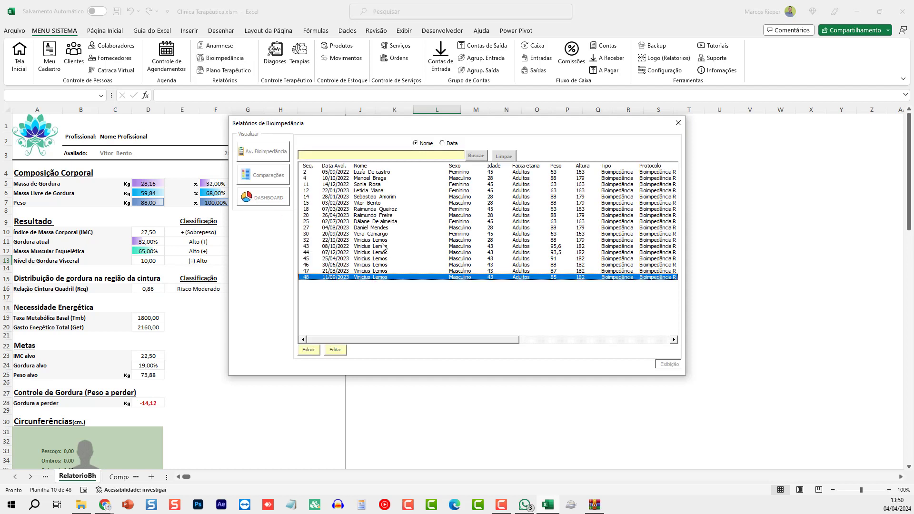
{"action": "left_click", "coordinate": [257, 176]}
{"action": "left_click", "coordinate": [444, 286]}
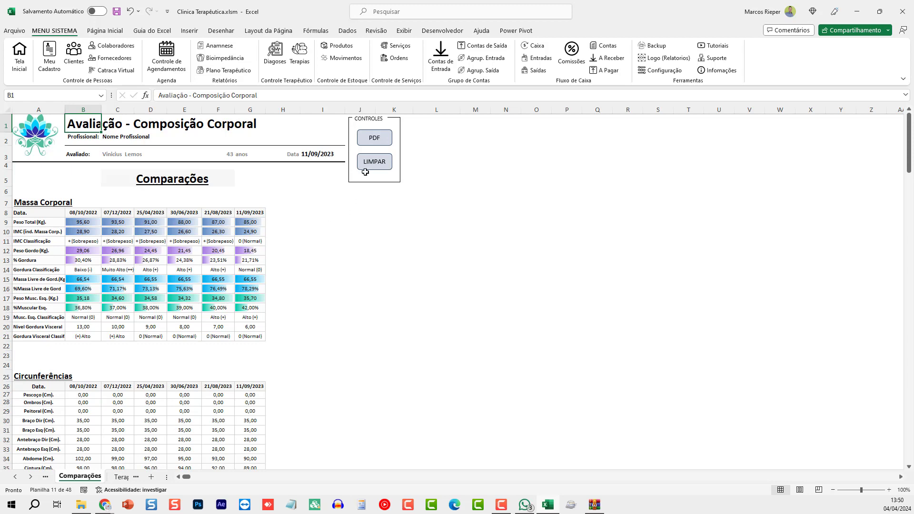
{"action": "left_click", "coordinate": [382, 140]}
{"action": "left_click", "coordinate": [446, 285]}
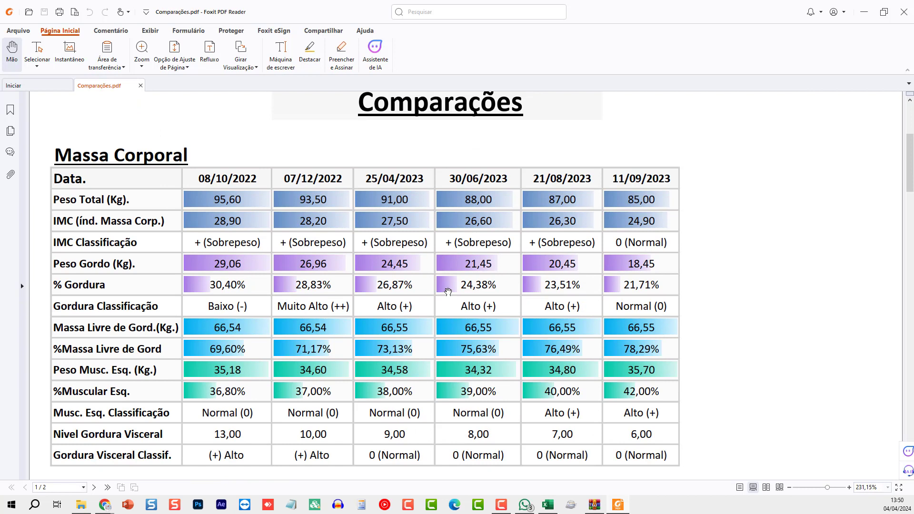
- Scroll through both pages of Comparações.pdf's tables and evolution charts, then close Foxit
{"action": "scroll", "coordinate": [449, 288], "scroll_direction": "down", "scroll_amount": 2}
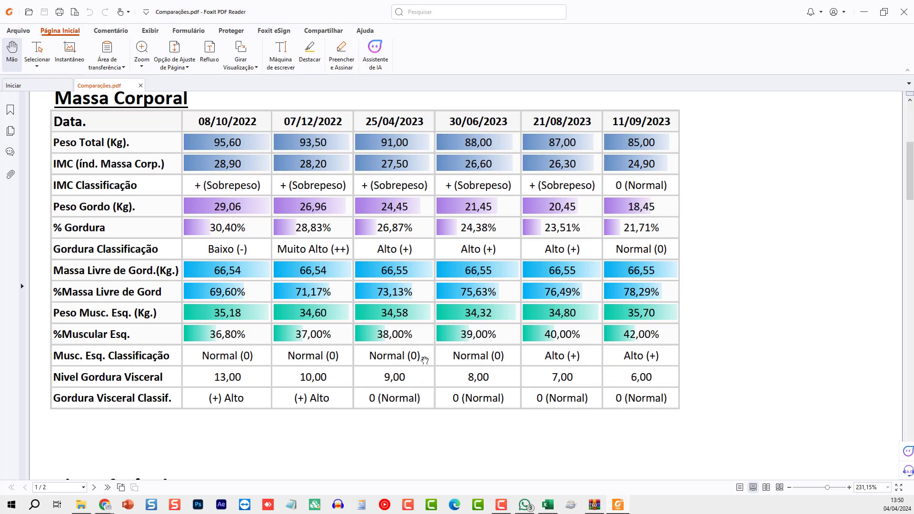
{"action": "scroll", "coordinate": [350, 381], "scroll_direction": "down", "scroll_amount": 3}
{"action": "scroll", "coordinate": [350, 381], "scroll_direction": "down", "scroll_amount": 2}
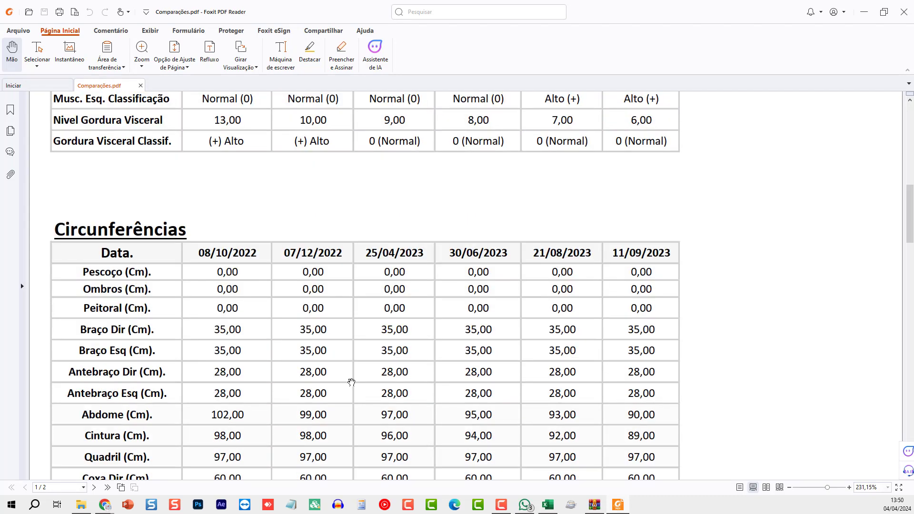
{"action": "scroll", "coordinate": [288, 304], "scroll_direction": "down", "scroll_amount": 2}
{"action": "scroll", "coordinate": [289, 306], "scroll_direction": "down", "scroll_amount": 3}
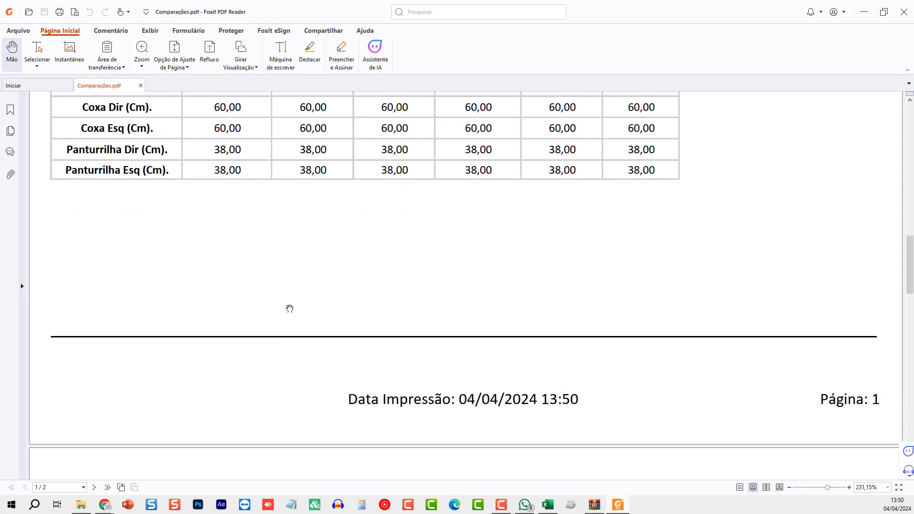
{"action": "scroll", "coordinate": [290, 307], "scroll_direction": "down", "scroll_amount": 3}
{"action": "scroll", "coordinate": [290, 308], "scroll_direction": "down", "scroll_amount": 3}
{"action": "scroll", "coordinate": [204, 206], "scroll_direction": "down", "scroll_amount": 2}
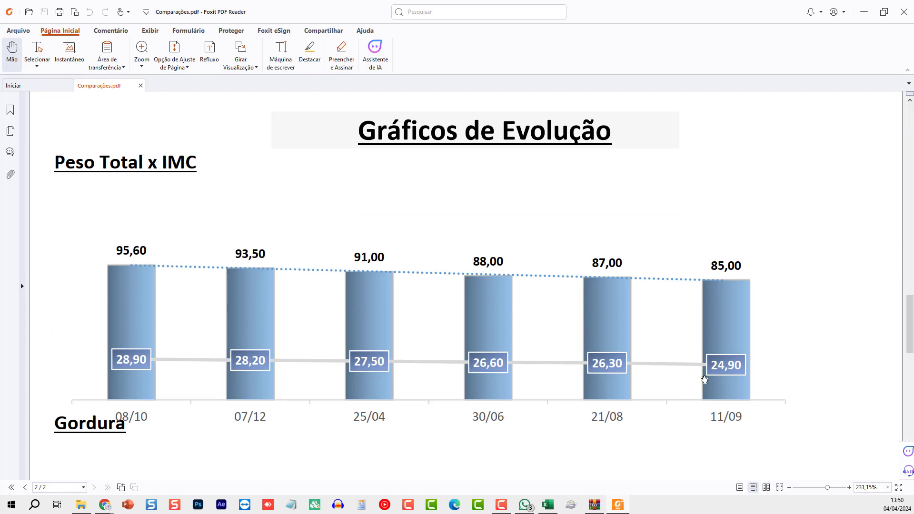
{"action": "scroll", "coordinate": [298, 369], "scroll_direction": "down", "scroll_amount": 5}
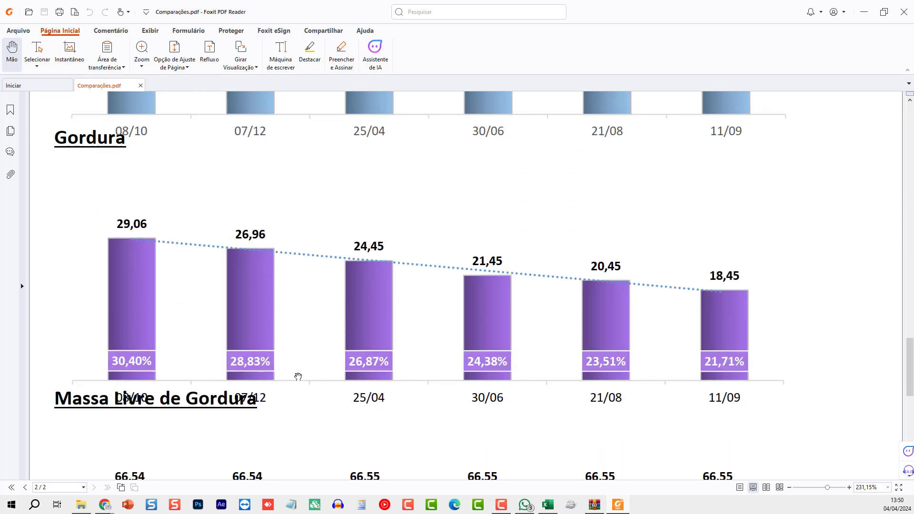
{"action": "scroll", "coordinate": [694, 371], "scroll_direction": "down", "scroll_amount": 1}
{"action": "scroll", "coordinate": [524, 340], "scroll_direction": "down", "scroll_amount": 2}
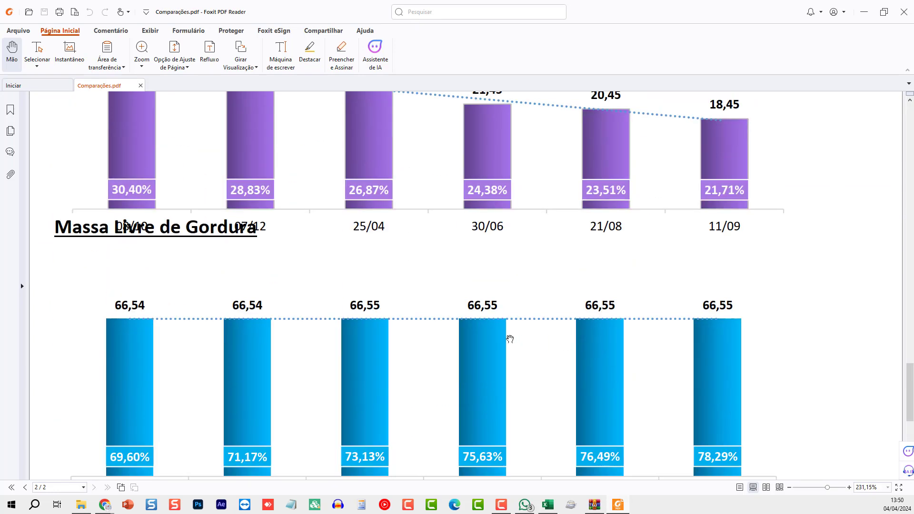
{"action": "scroll", "coordinate": [510, 339], "scroll_direction": "down", "scroll_amount": 2}
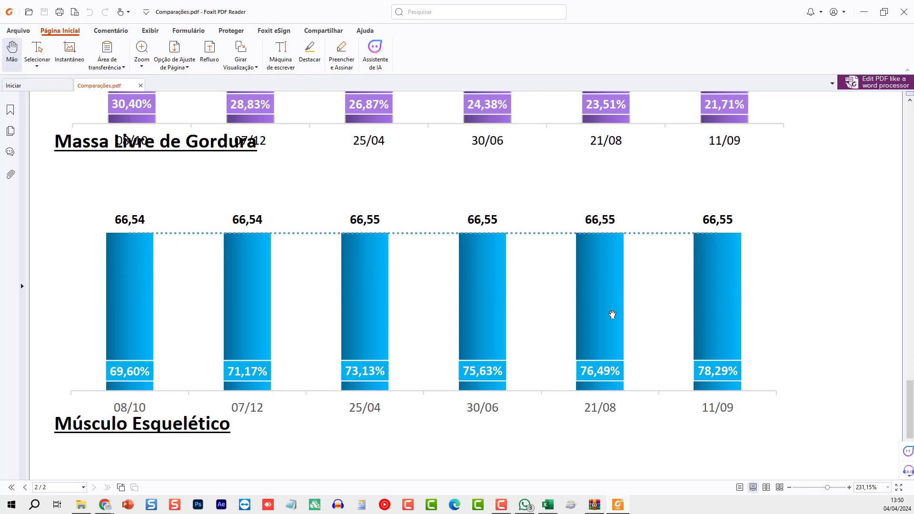
{"action": "scroll", "coordinate": [571, 309], "scroll_direction": "down", "scroll_amount": 3}
{"action": "scroll", "coordinate": [534, 306], "scroll_direction": "down", "scroll_amount": 2}
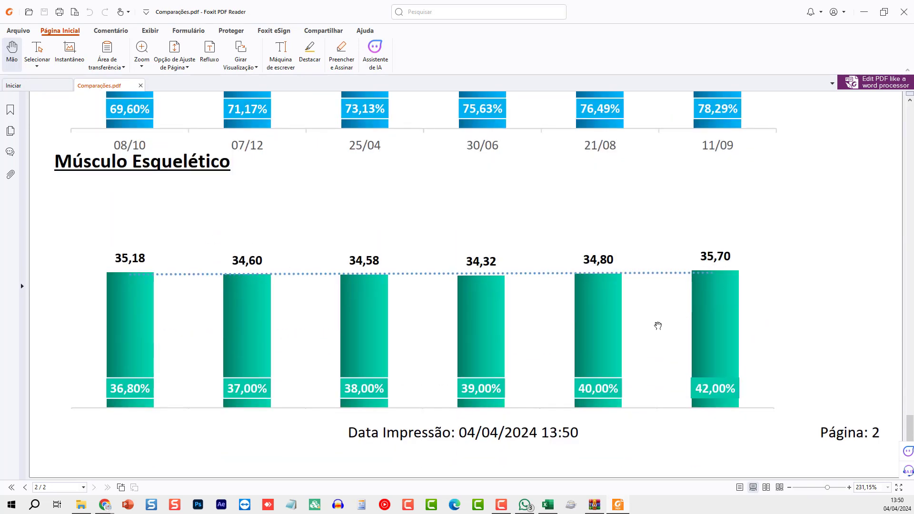
{"action": "left_click", "coordinate": [904, 12]}
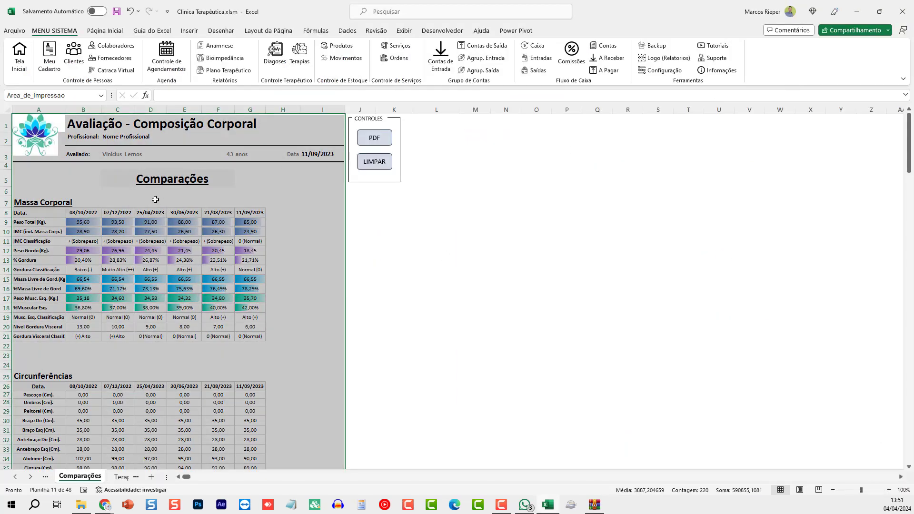
- Open the Bioimpedância dashboard for the 25/04/2023 evaluation record
{"action": "left_click", "coordinate": [224, 58]}
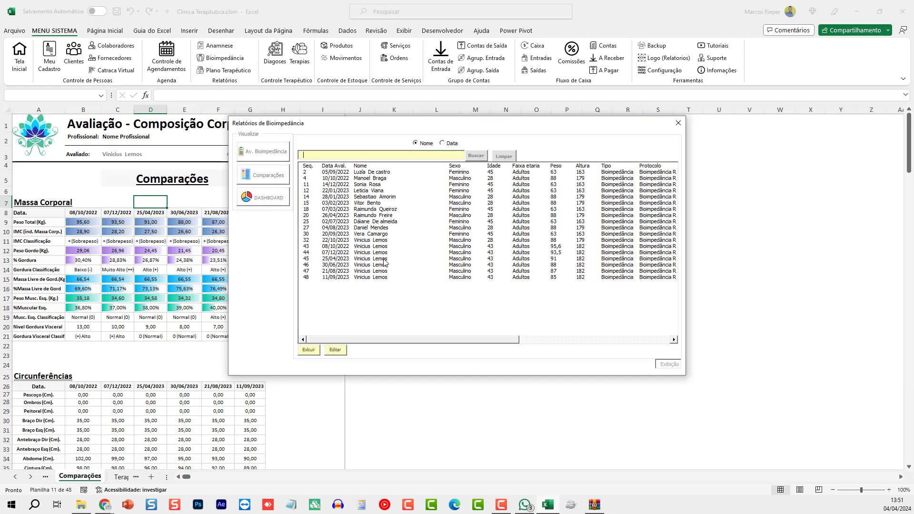
{"action": "left_click", "coordinate": [384, 258]}
{"action": "left_click", "coordinate": [257, 198]}
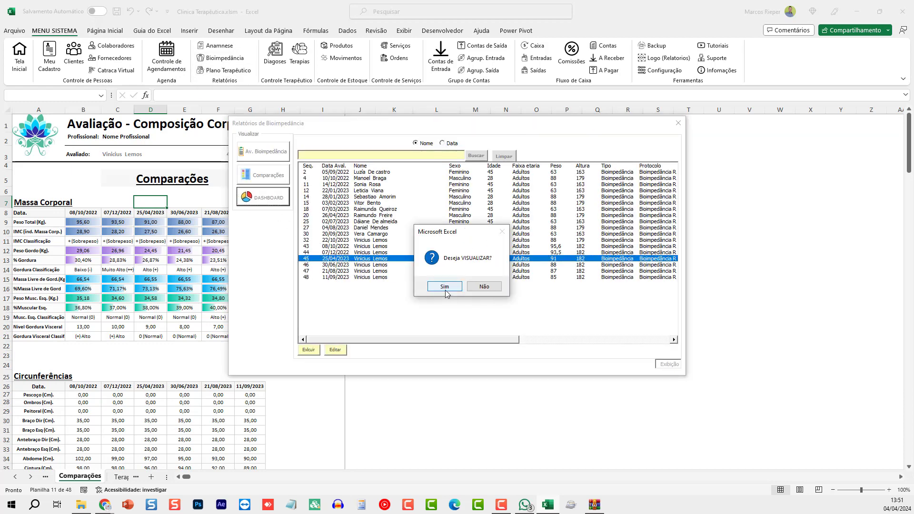
{"action": "left_click", "coordinate": [444, 287]}
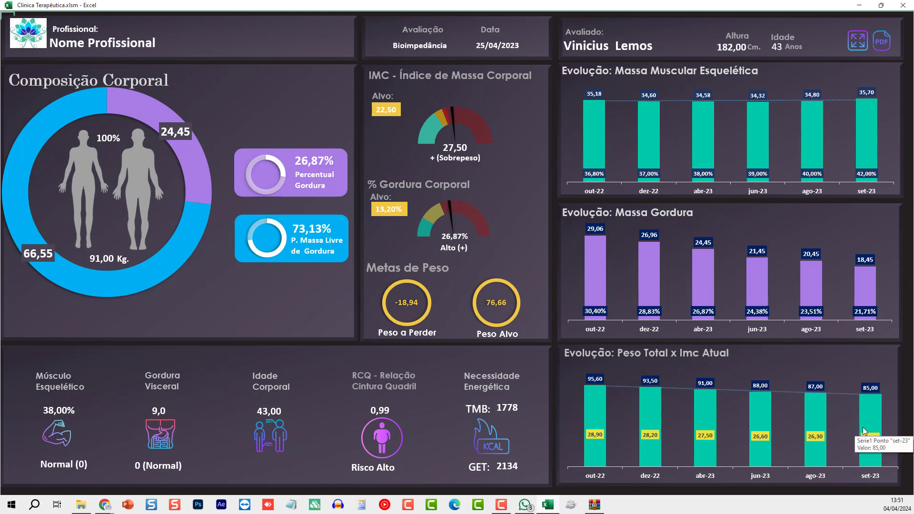
- Export the dashboard as Dashboard Avaliação.pdf, review it in Foxit and close it
{"action": "left_click", "coordinate": [882, 44]}
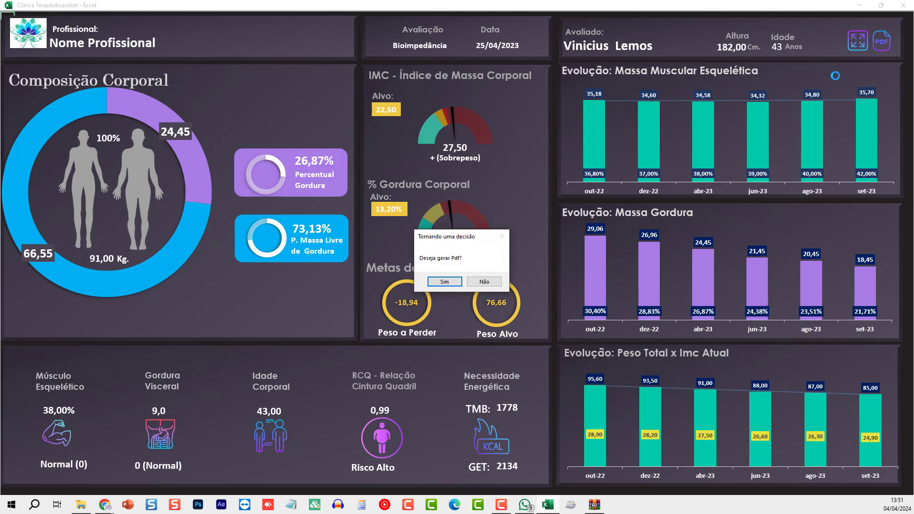
{"action": "left_click", "coordinate": [445, 282]}
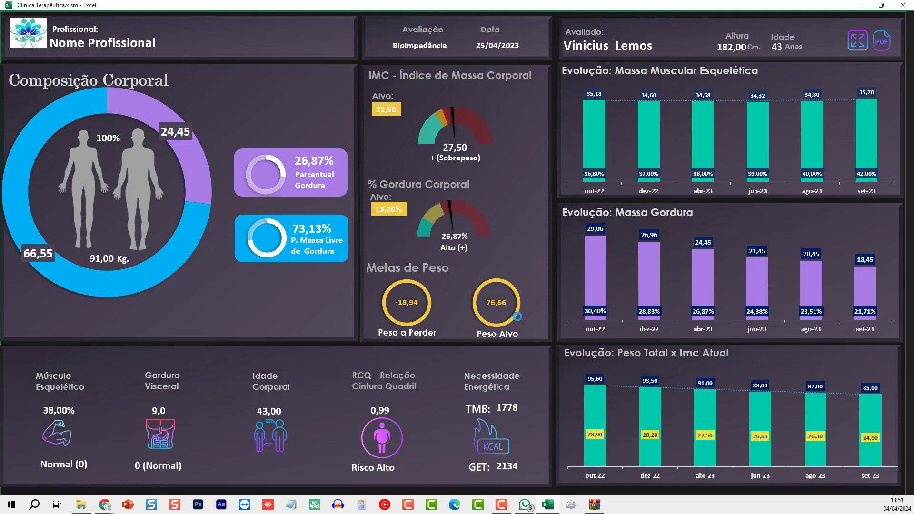
{"action": "scroll", "coordinate": [471, 299], "scroll_direction": "down", "scroll_amount": 5}
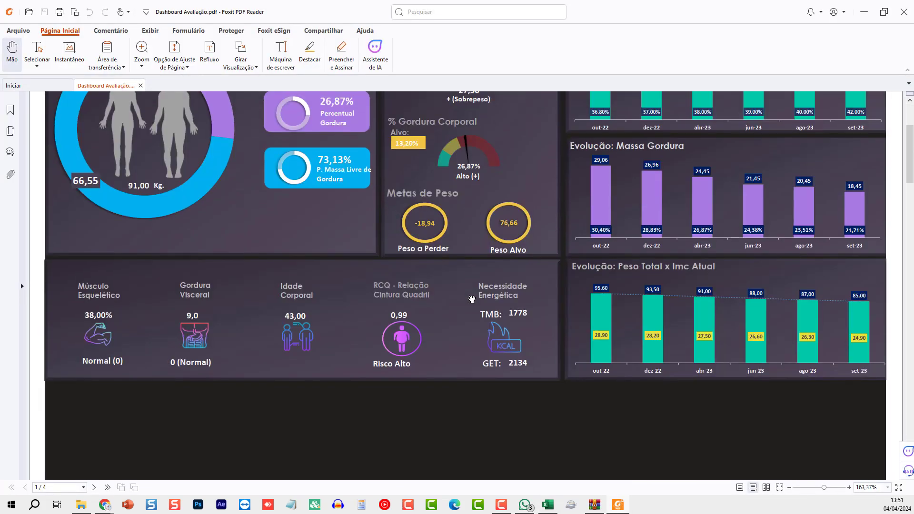
{"action": "scroll", "coordinate": [473, 300], "scroll_direction": "down", "scroll_amount": 2}
{"action": "scroll", "coordinate": [474, 300], "scroll_direction": "up", "scroll_amount": 10}
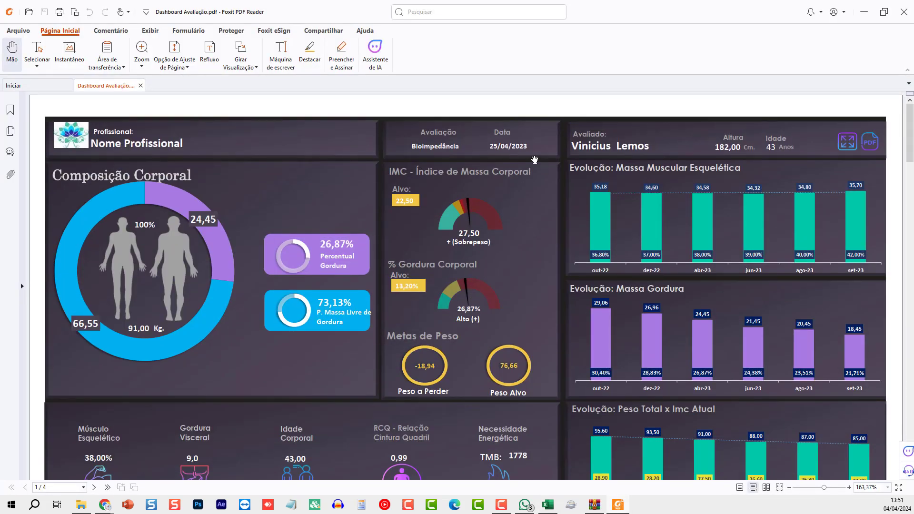
{"action": "left_click", "coordinate": [904, 11]}
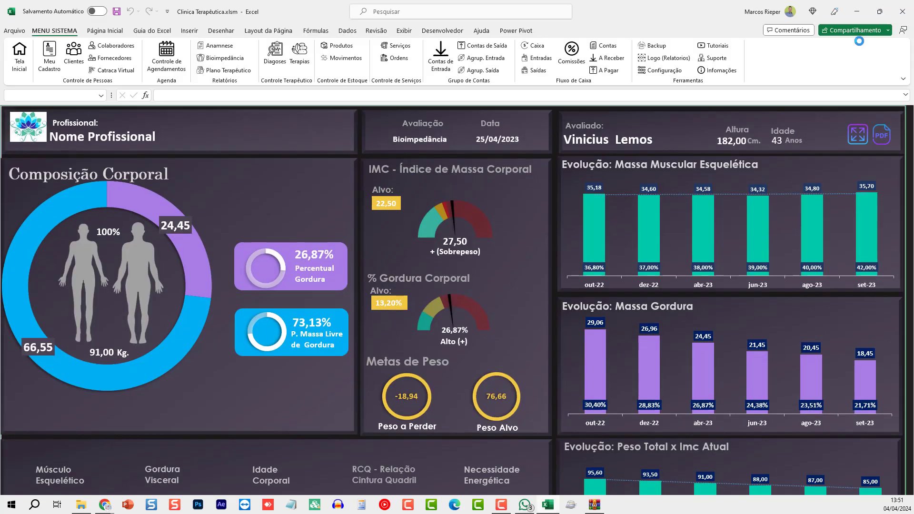
- Take the bioimpedance dashboard out of full-screen view back to normal view
{"action": "left_click", "coordinate": [859, 43]}
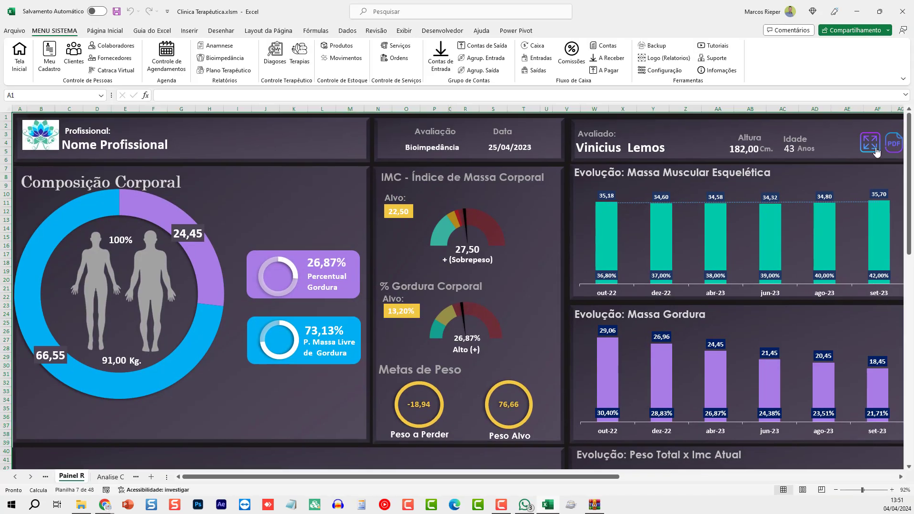
{"action": "left_click", "coordinate": [870, 142]}
{"action": "left_click", "coordinate": [859, 43]}
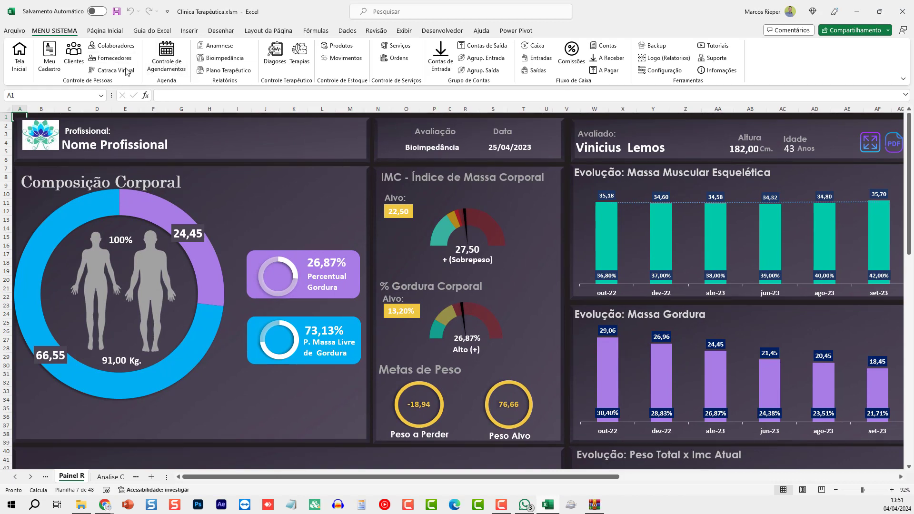
- Open the 09/02/2024 client's therapy plan for editing, then close the form
{"action": "left_click", "coordinate": [219, 70]}
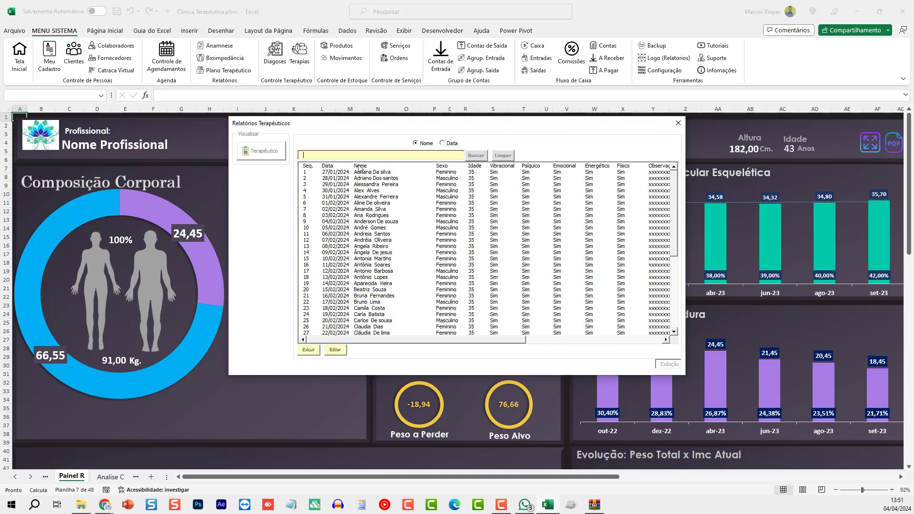
{"action": "left_click", "coordinate": [392, 253]}
{"action": "left_click", "coordinate": [333, 351]}
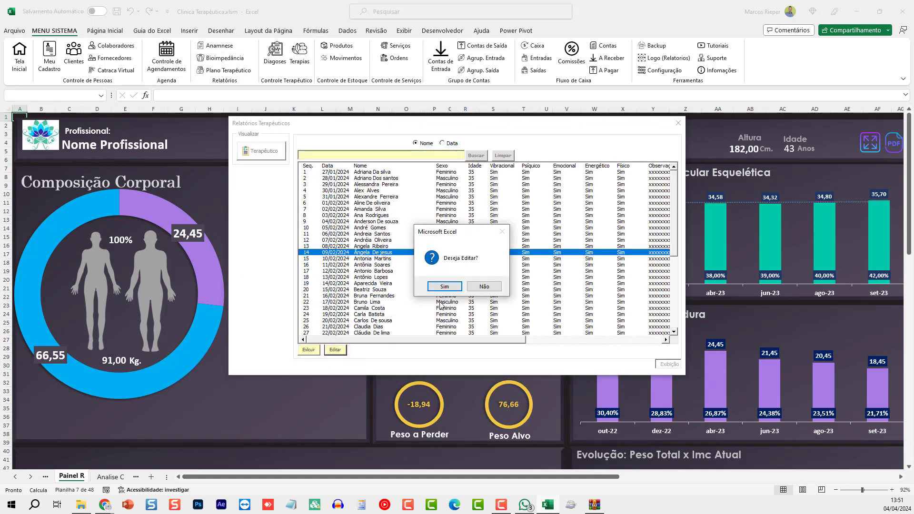
{"action": "left_click", "coordinate": [441, 290]}
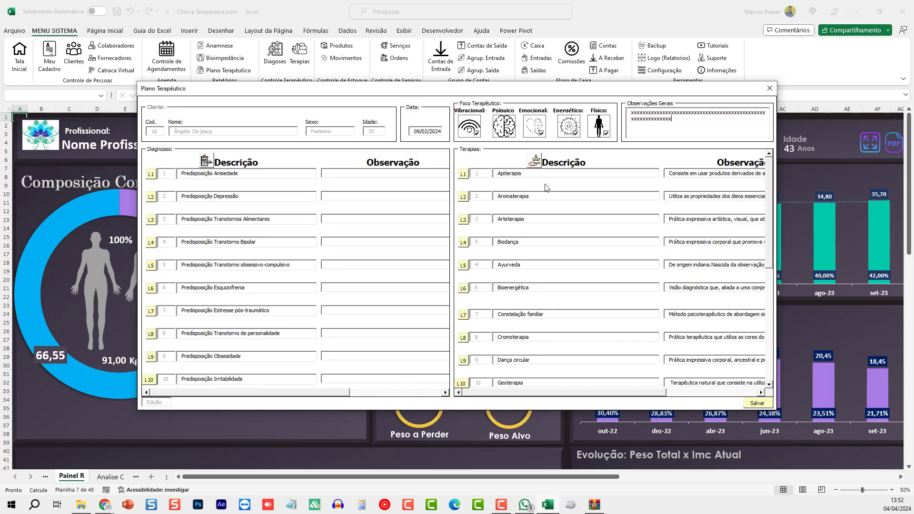
{"action": "left_click", "coordinate": [770, 88]}
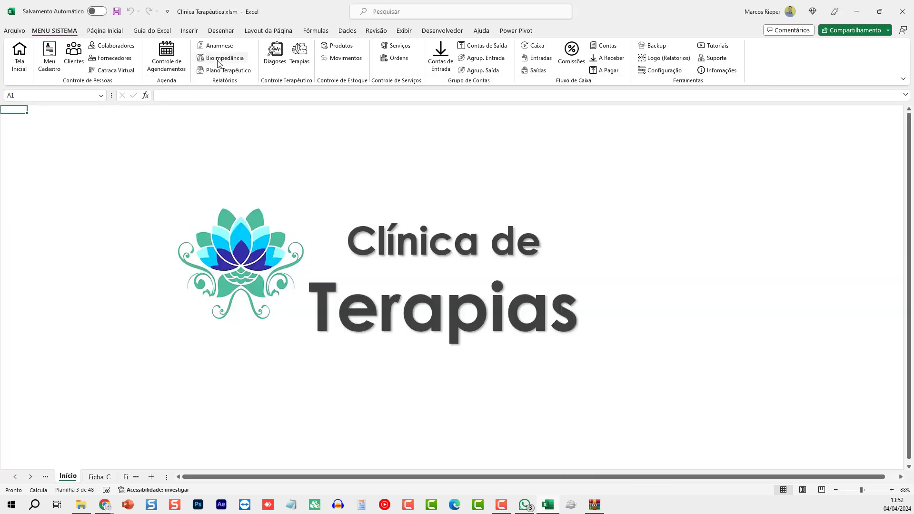
- View the 13/02/2024 client's therapy plan report and export it as PDF
{"action": "left_click", "coordinate": [225, 71]}
{"action": "left_click", "coordinate": [388, 278]}
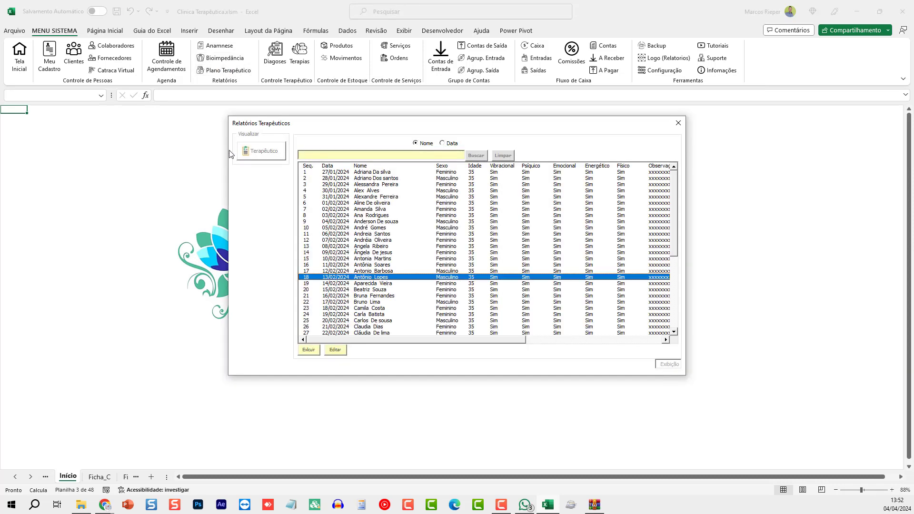
{"action": "left_click", "coordinate": [261, 152]}
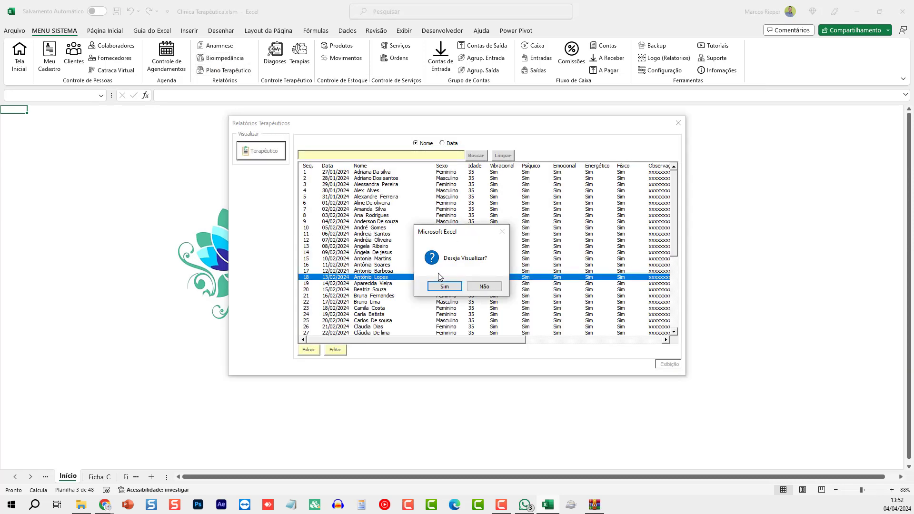
{"action": "left_click", "coordinate": [444, 289]}
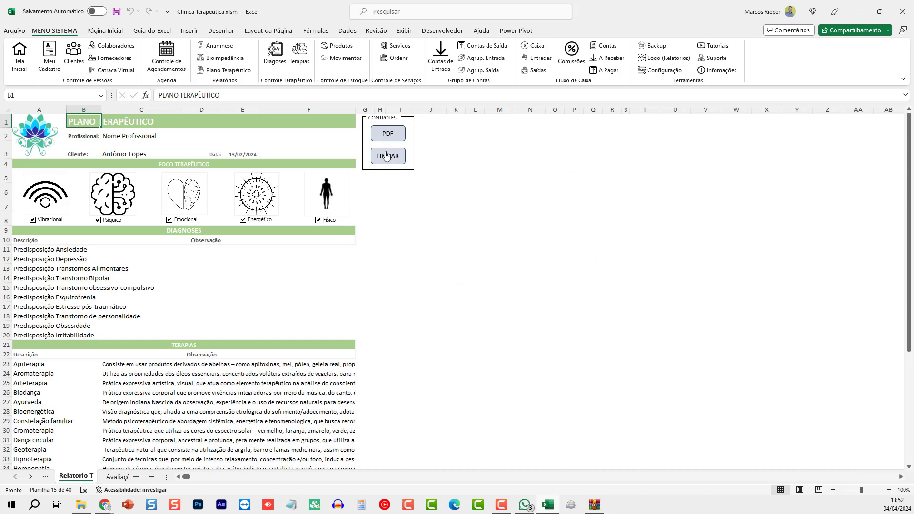
{"action": "left_click", "coordinate": [388, 133]}
{"action": "left_click", "coordinate": [448, 283]}
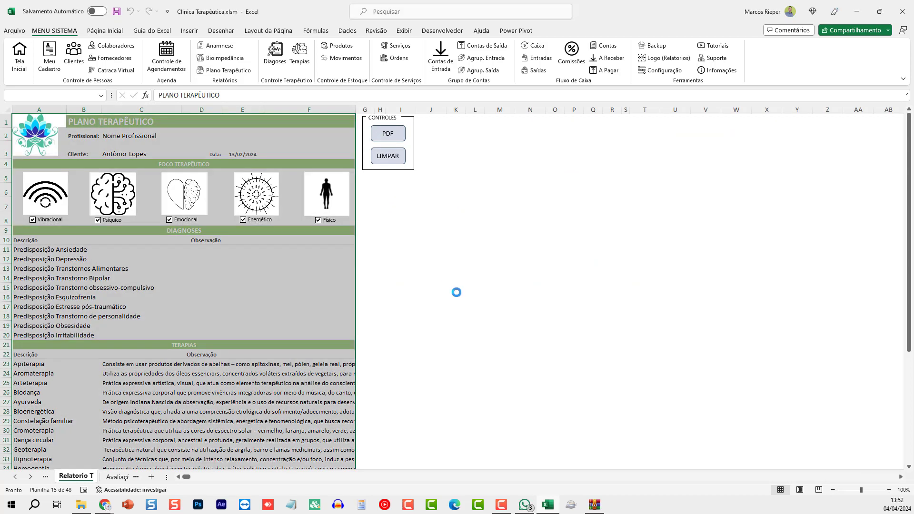
- Scroll through the two-page Plano Terapêutico.pdf to its footer, then close Foxit
{"action": "scroll", "coordinate": [377, 223], "scroll_direction": "down", "scroll_amount": 1}
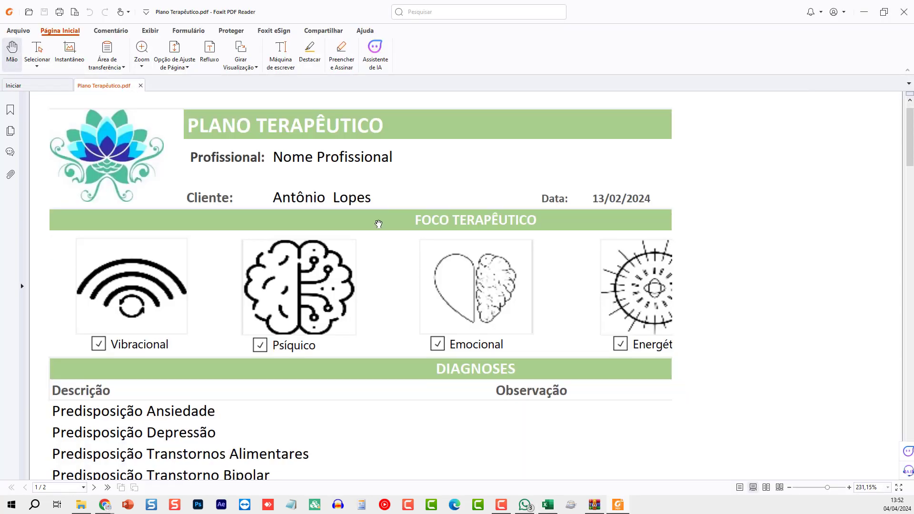
{"action": "scroll", "coordinate": [377, 224], "scroll_direction": "down", "scroll_amount": 3}
{"action": "scroll", "coordinate": [472, 235], "scroll_direction": "down", "scroll_amount": 6}
{"action": "scroll", "coordinate": [468, 240], "scroll_direction": "down", "scroll_amount": 5}
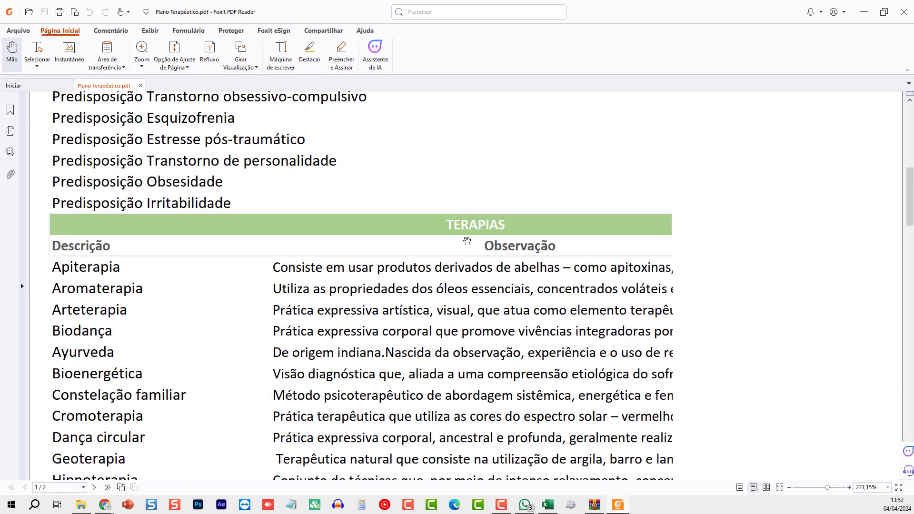
{"action": "scroll", "coordinate": [464, 240], "scroll_direction": "down", "scroll_amount": 1}
{"action": "scroll", "coordinate": [457, 241], "scroll_direction": "down", "scroll_amount": 1}
{"action": "scroll", "coordinate": [453, 242], "scroll_direction": "down", "scroll_amount": 3}
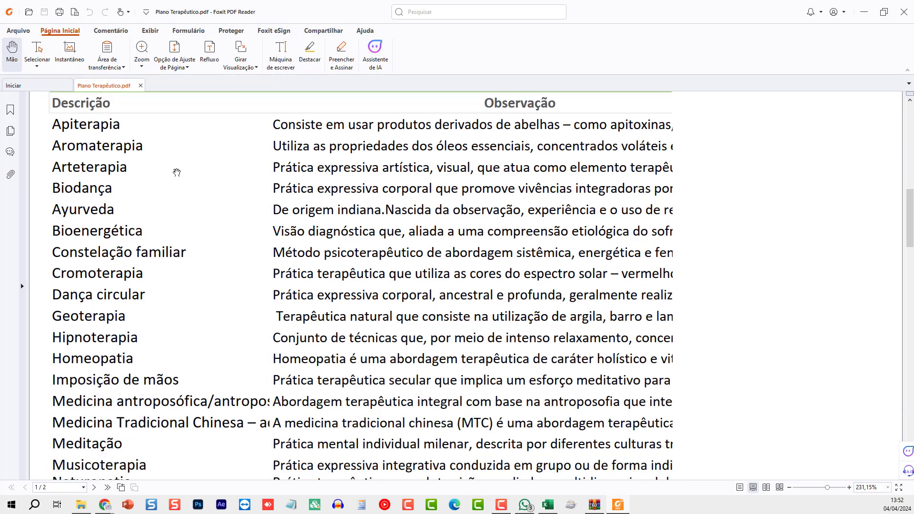
{"action": "scroll", "coordinate": [129, 116], "scroll_direction": "up", "scroll_amount": 2}
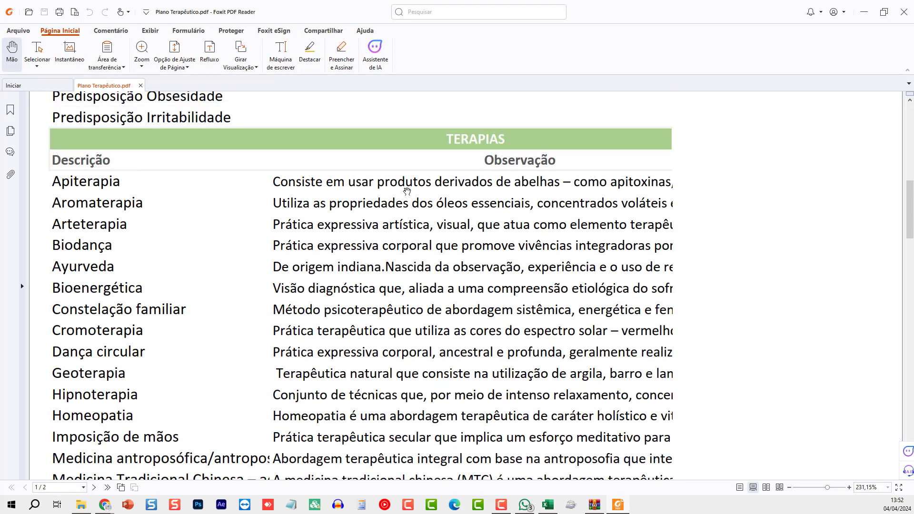
{"action": "scroll", "coordinate": [392, 230], "scroll_direction": "down", "scroll_amount": 4}
{"action": "scroll", "coordinate": [361, 254], "scroll_direction": "down", "scroll_amount": 2}
{"action": "scroll", "coordinate": [353, 261], "scroll_direction": "down", "scroll_amount": 6}
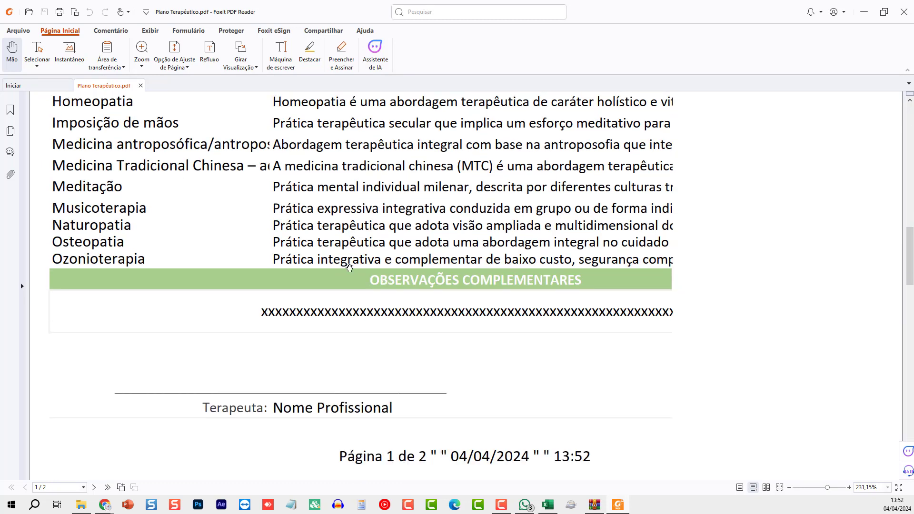
{"action": "scroll", "coordinate": [349, 268], "scroll_direction": "down", "scroll_amount": 1}
{"action": "left_click", "coordinate": [903, 11]}
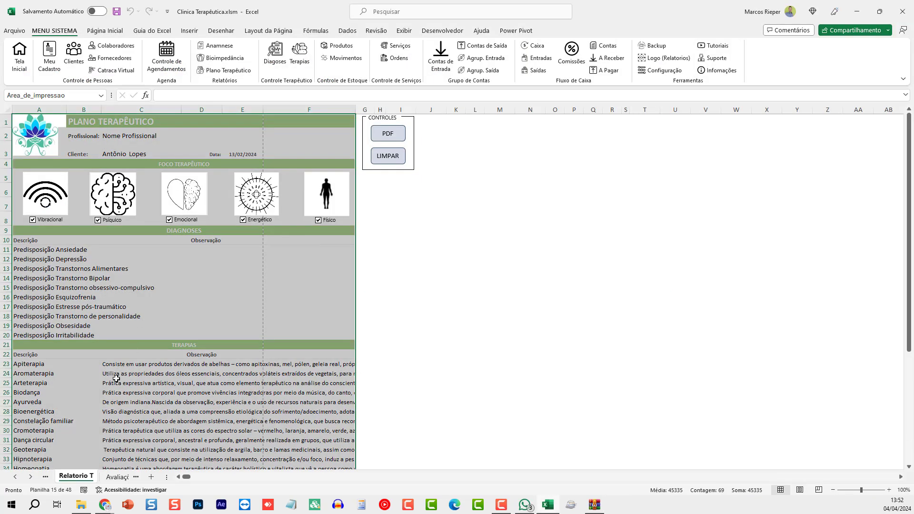
{"action": "left_click", "coordinate": [97, 373]}
{"action": "left_click", "coordinate": [6, 366]}
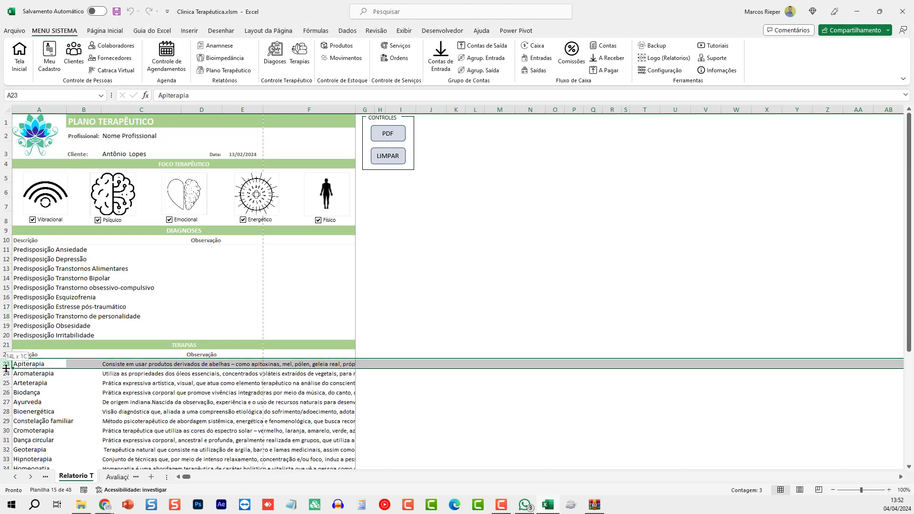
{"action": "left_click_drag", "start_coordinate": [7, 368], "coordinate": [7, 383]}
{"action": "left_click", "coordinate": [128, 371]}
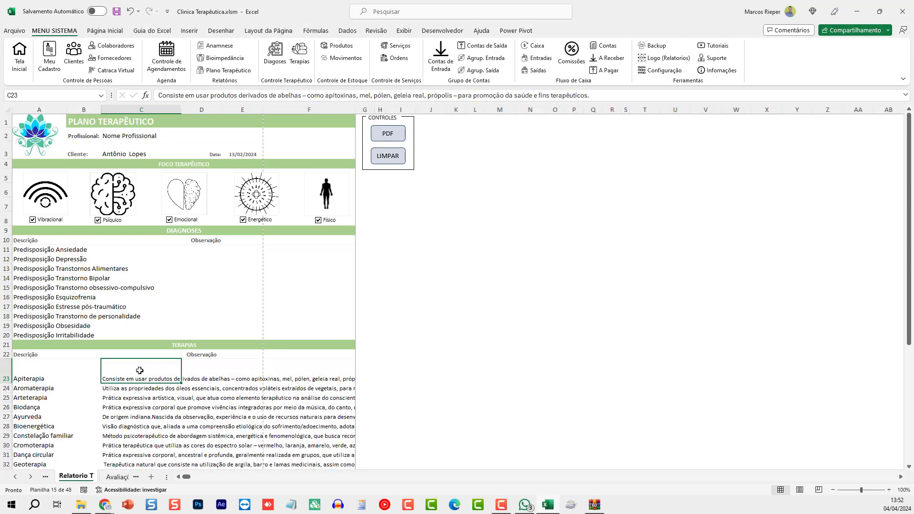
{"action": "left_click_drag", "start_coordinate": [7, 384], "coordinate": [7, 369]}
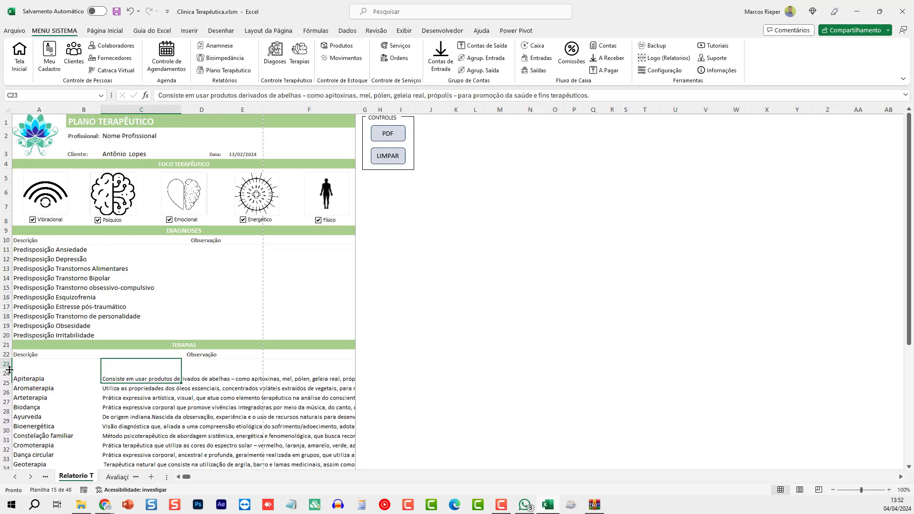
{"action": "left_click", "coordinate": [226, 380]}
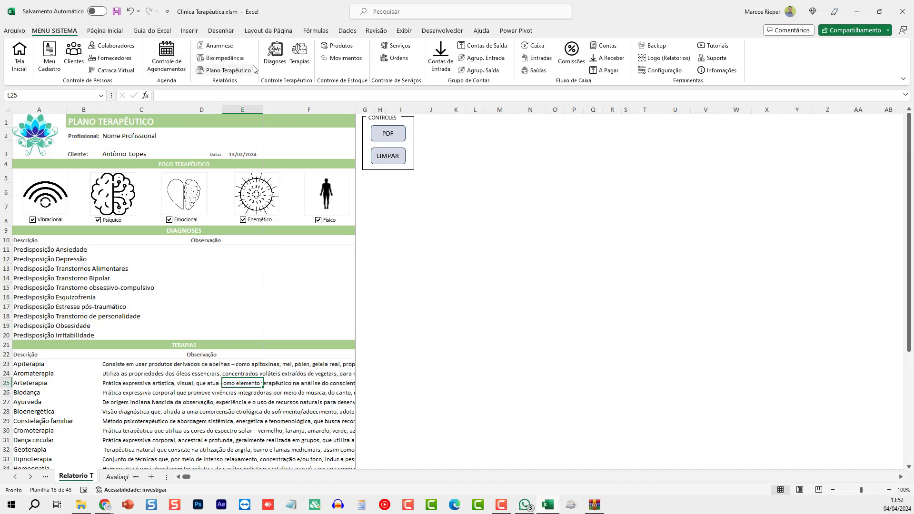
- In the diagnoses registry, open diagnosis 13 and a new form without saving, then close it
{"action": "left_click", "coordinate": [275, 53]}
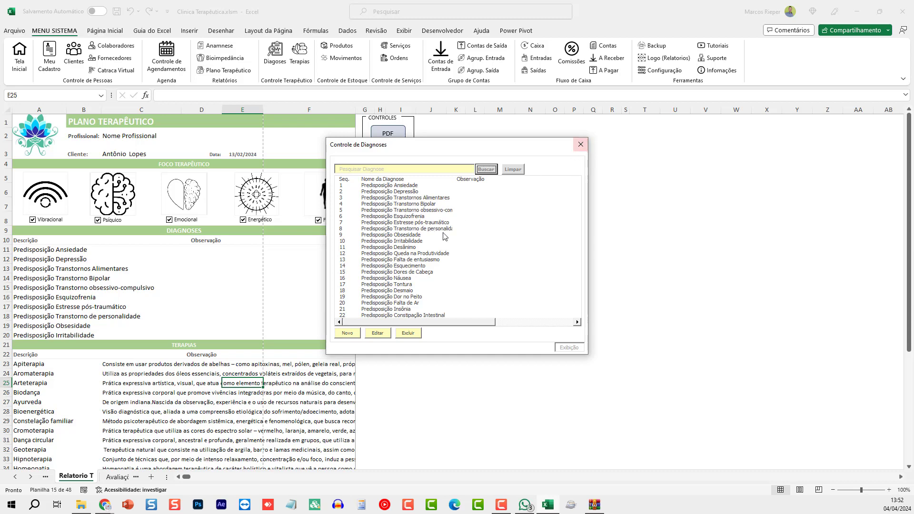
{"action": "left_click", "coordinate": [405, 259]}
{"action": "left_click", "coordinate": [379, 333]}
{"action": "left_click", "coordinate": [453, 290]}
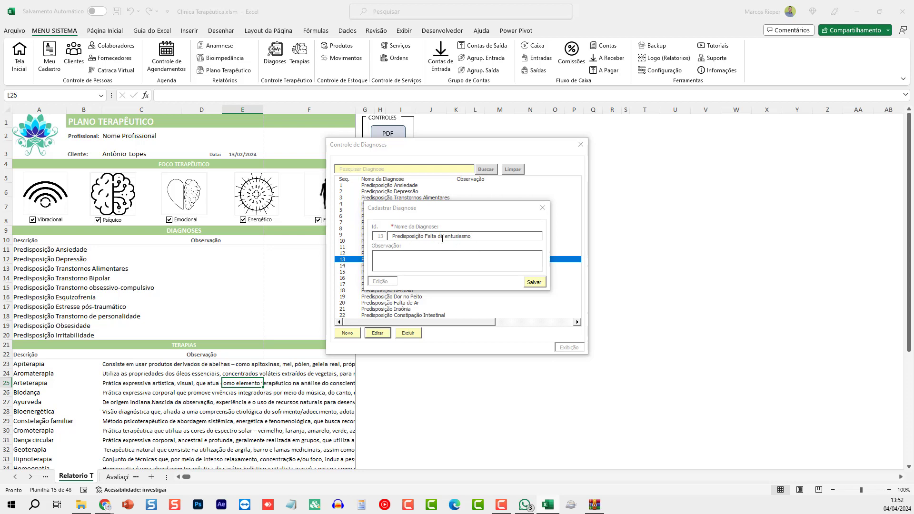
{"action": "left_click", "coordinate": [543, 208]}
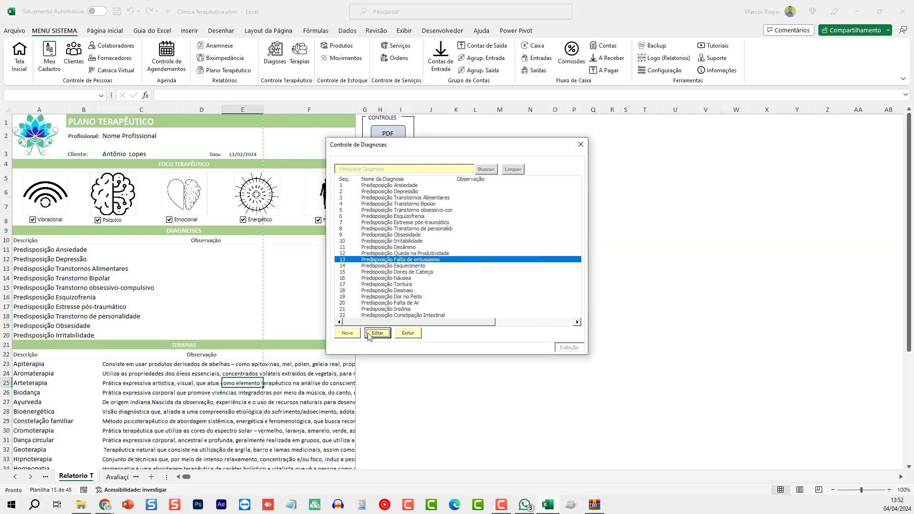
{"action": "left_click", "coordinate": [352, 334]}
{"action": "left_click", "coordinate": [542, 208]}
{"action": "left_click", "coordinate": [378, 333]}
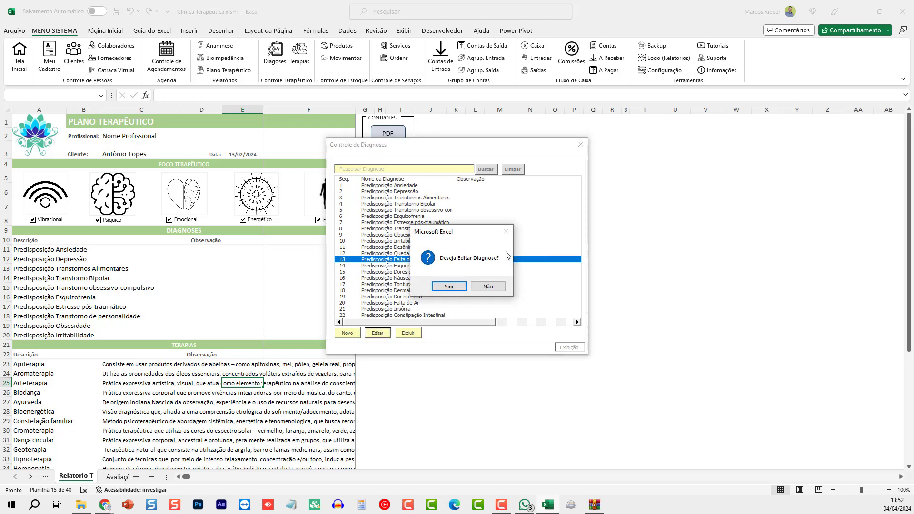
{"action": "left_click", "coordinate": [479, 287]}
{"action": "left_click", "coordinate": [580, 145]}
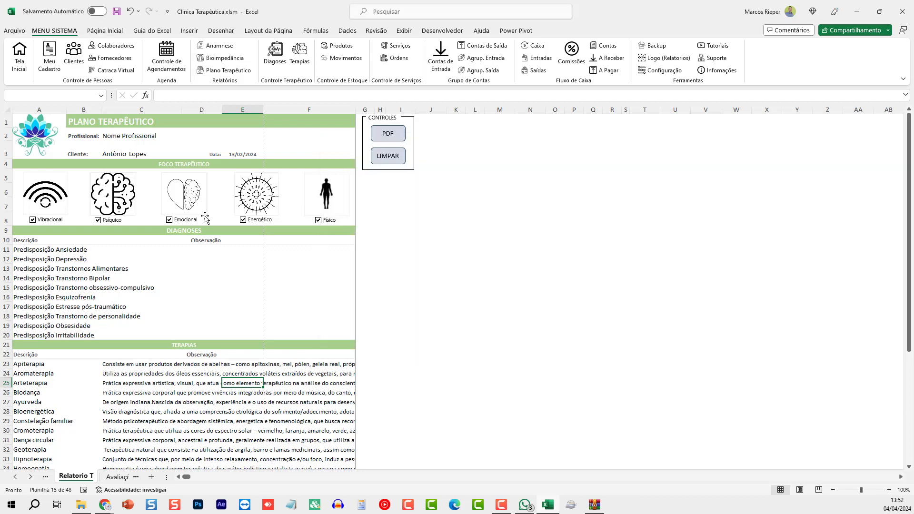
- In the therapies registry, open Homeopatia and a new form without saving, then close it
{"action": "left_click", "coordinate": [435, 249]}
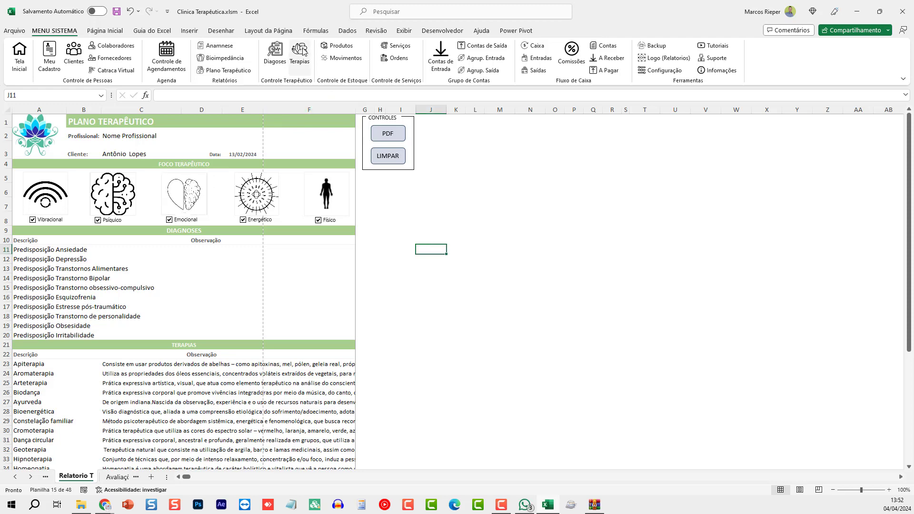
{"action": "left_click", "coordinate": [299, 51]}
{"action": "left_click", "coordinate": [396, 212]}
{"action": "left_click", "coordinate": [394, 253]}
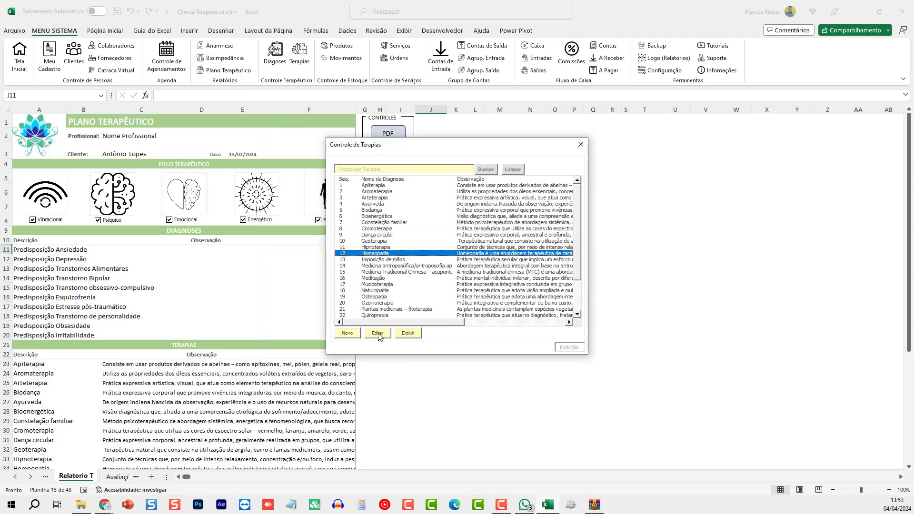
{"action": "left_click", "coordinate": [385, 333]}
{"action": "left_click", "coordinate": [450, 288]}
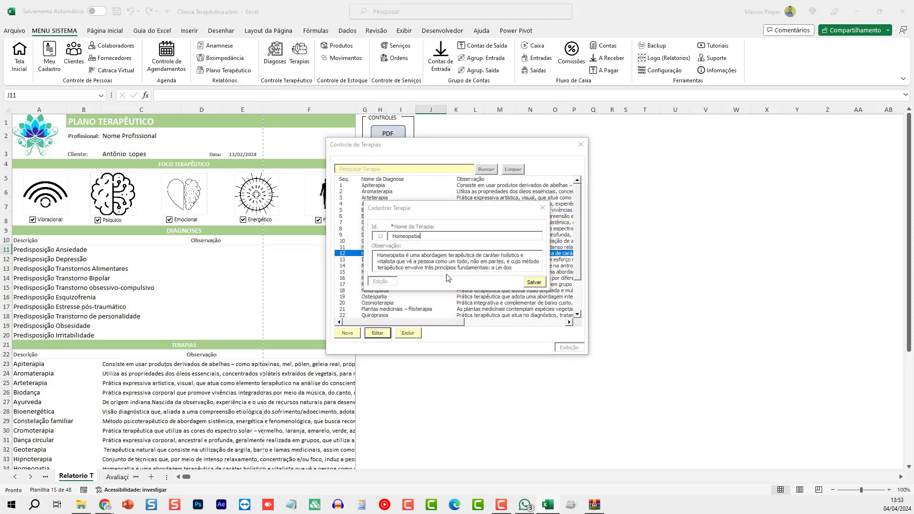
{"action": "left_click", "coordinate": [542, 208]}
{"action": "left_click", "coordinate": [578, 265]}
{"action": "left_click", "coordinate": [353, 336]}
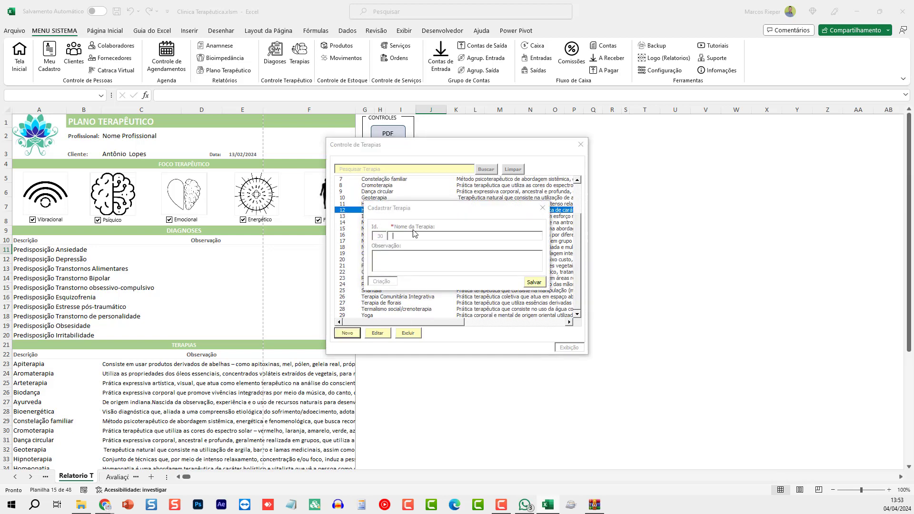
{"action": "left_click", "coordinate": [542, 207]}
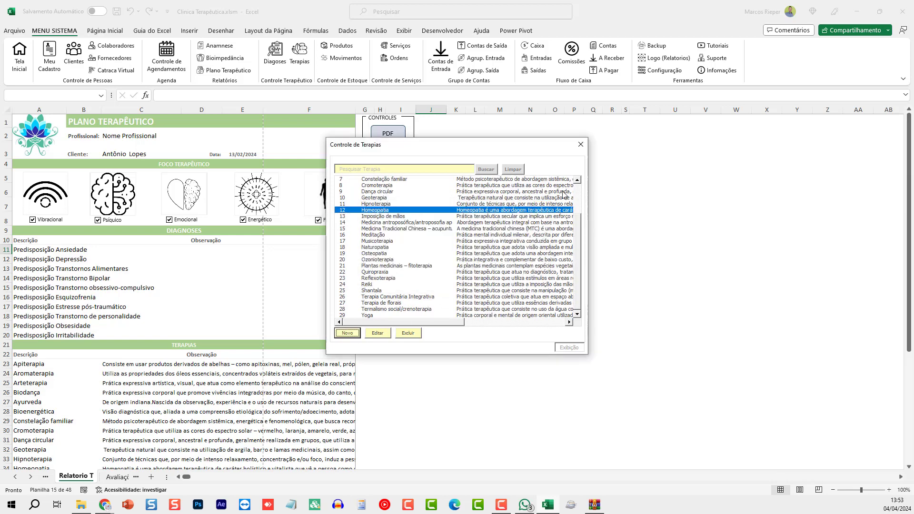
{"action": "left_click", "coordinate": [580, 145]}
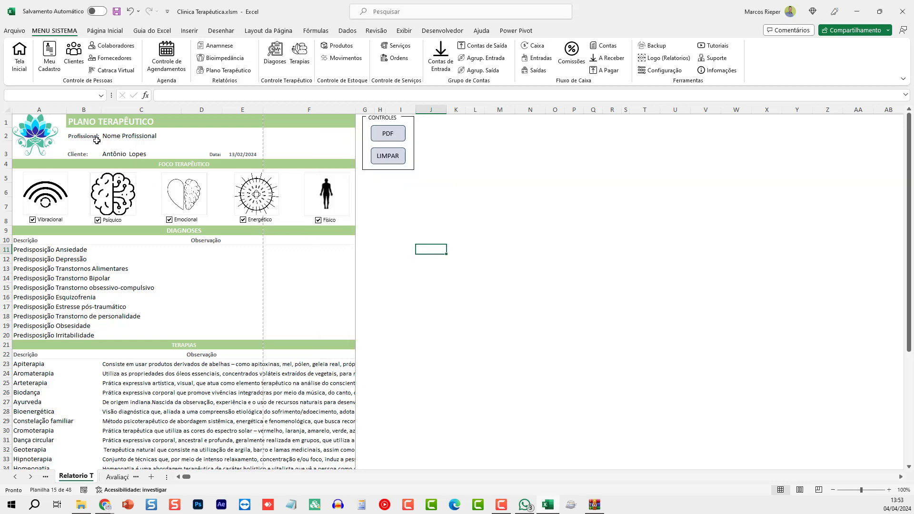
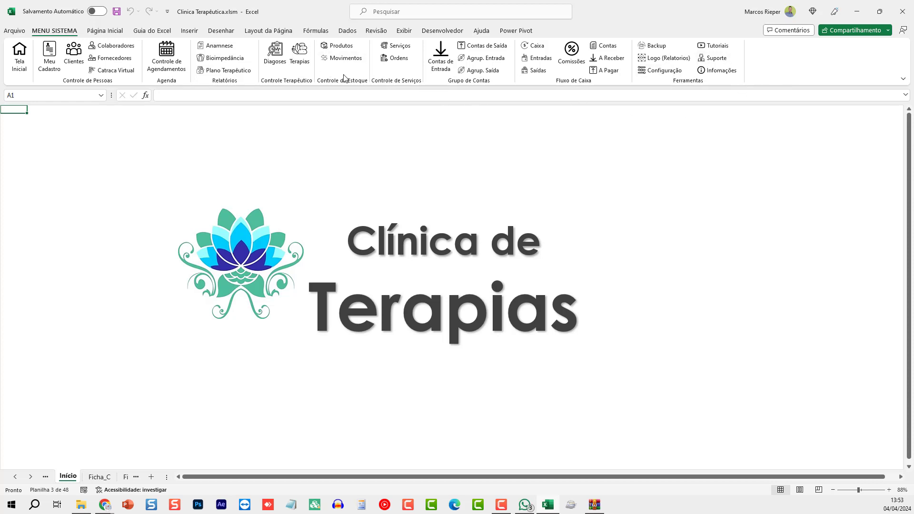
- Open PRODUTO EXEMPLO 14's Cadastro form from the Controle de Produtos list, review it, and close it
{"action": "left_click", "coordinate": [339, 45]}
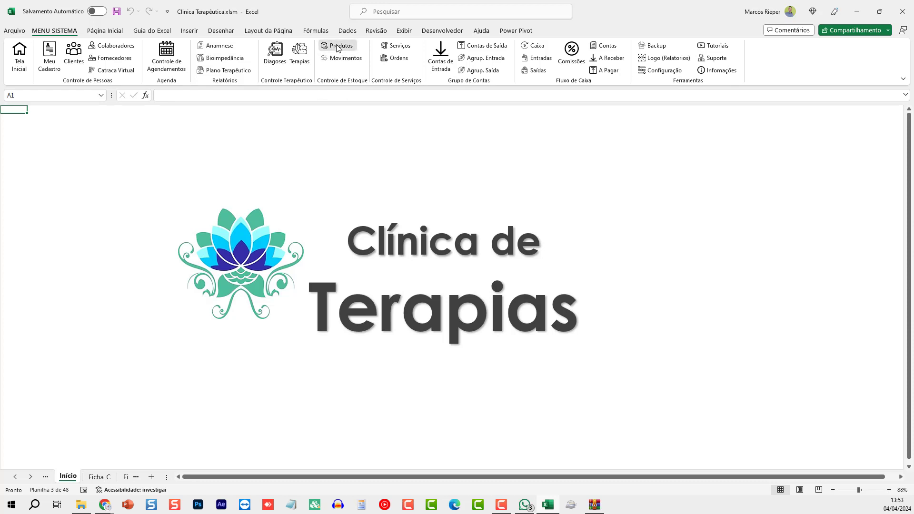
{"action": "left_click", "coordinate": [363, 184]}
{"action": "left_click", "coordinate": [343, 244]}
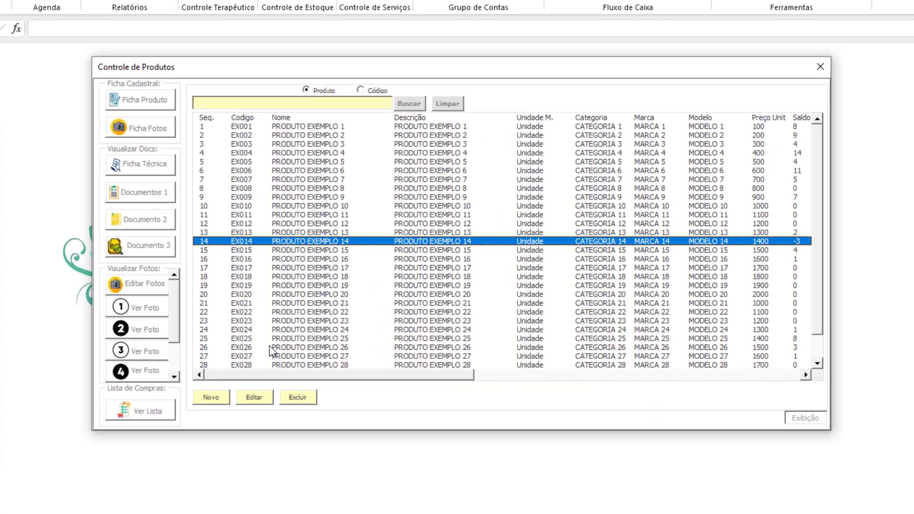
{"action": "left_click", "coordinate": [232, 408]}
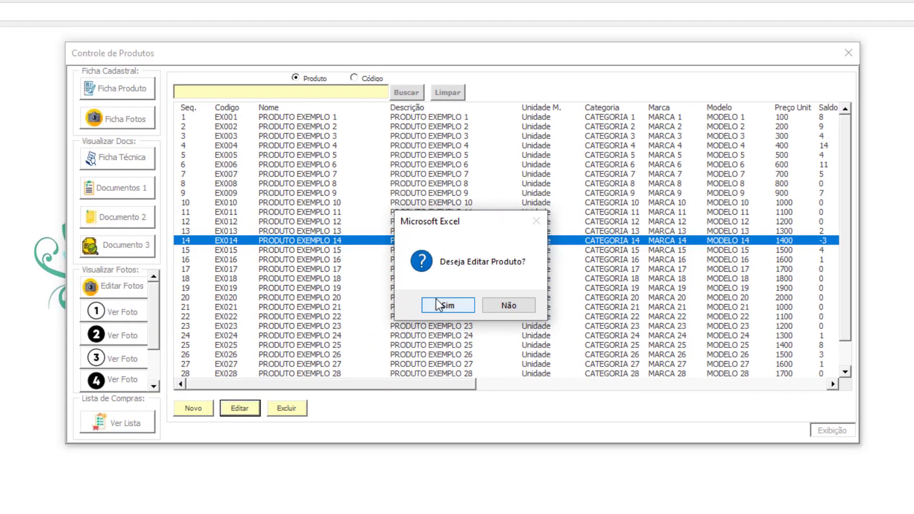
{"action": "left_click", "coordinate": [439, 301]}
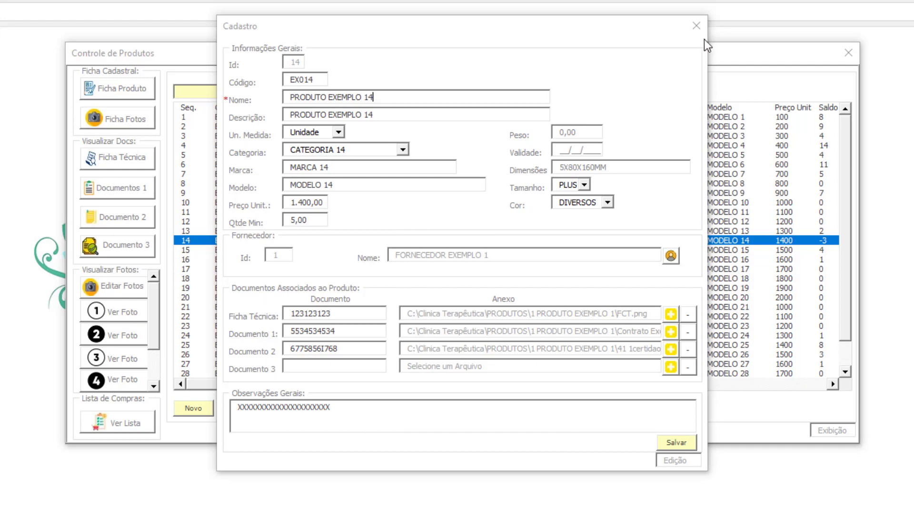
{"action": "left_click", "coordinate": [696, 26]}
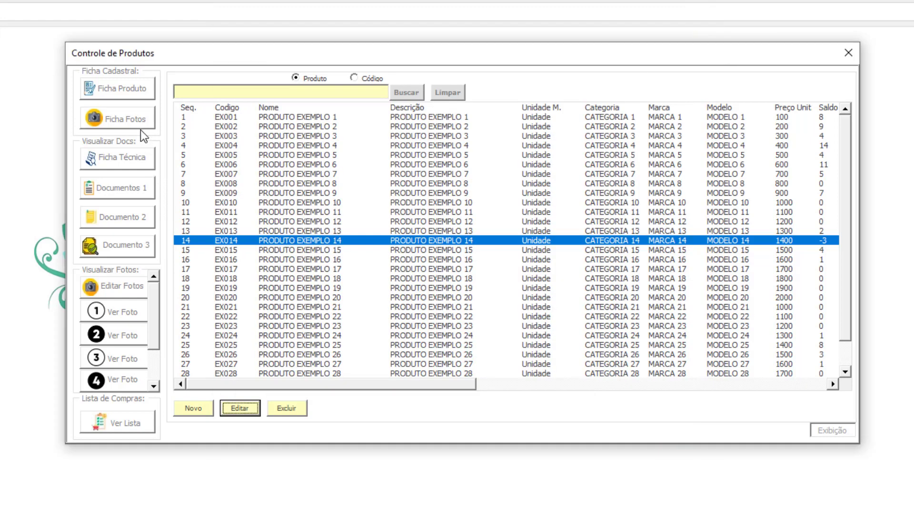
- Show the Ficha Fotos product photo sheet and scroll through it
{"action": "left_click", "coordinate": [122, 119]}
{"action": "left_click", "coordinate": [471, 306]}
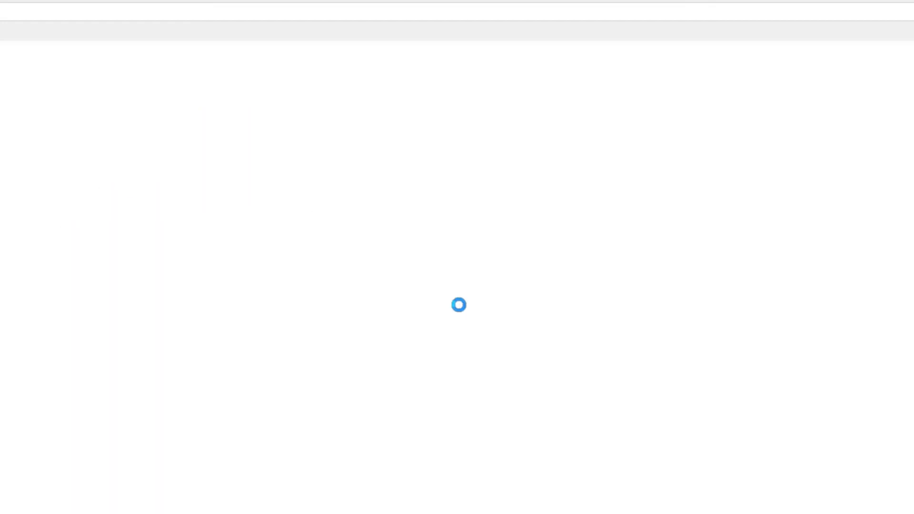
{"action": "scroll", "coordinate": [3, 346], "scroll_direction": "down", "scroll_amount": 5}
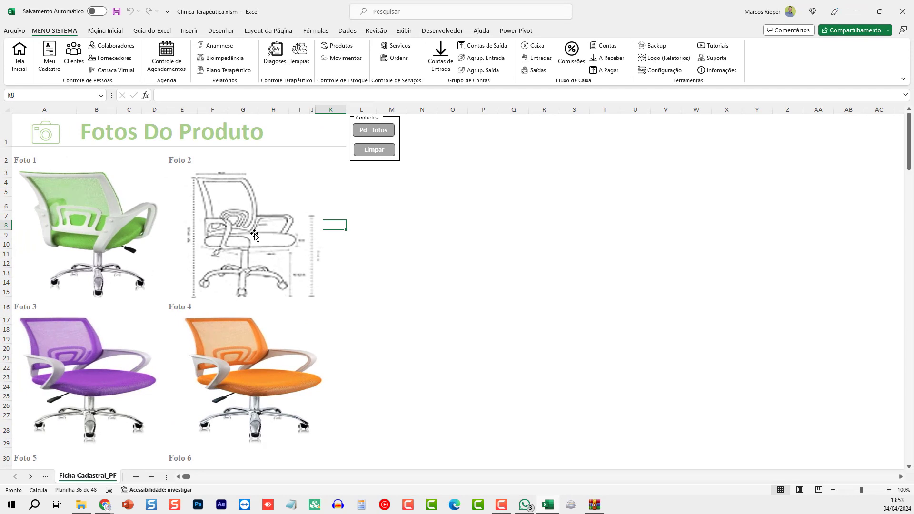
- Reopen Controle de Produtos, select PRODUTO EXEMPLO 20, and preview its photos, including GL4.jpg
{"action": "left_click", "coordinate": [338, 46]}
{"action": "left_click", "coordinate": [354, 244]}
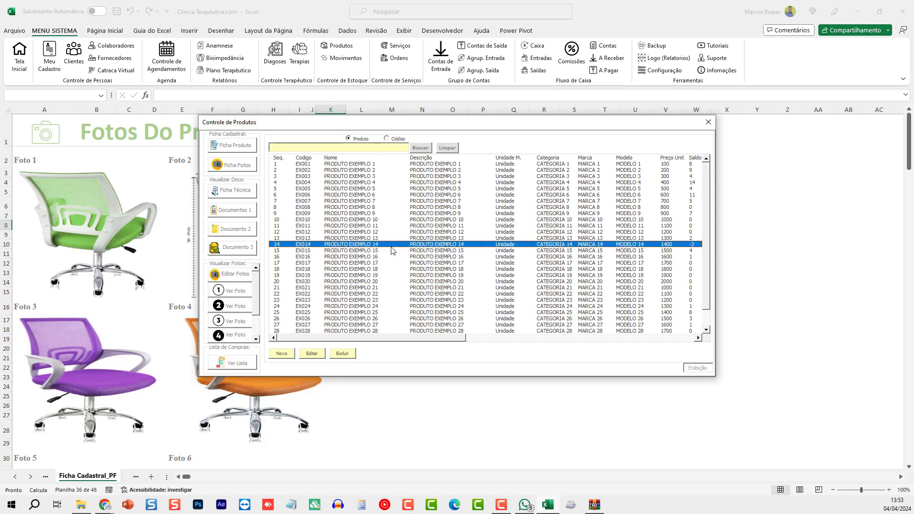
{"action": "left_click", "coordinate": [335, 282]}
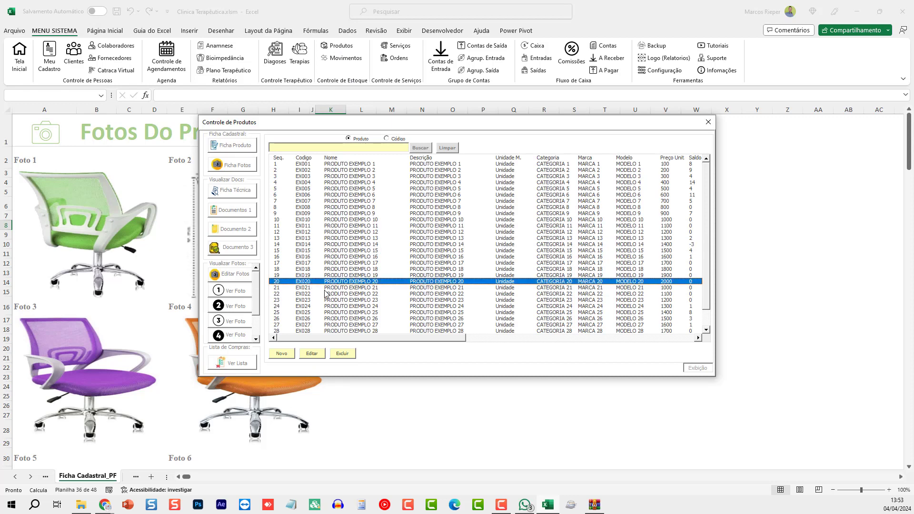
{"action": "scroll", "coordinate": [254, 290], "scroll_direction": "down", "scroll_amount": 2}
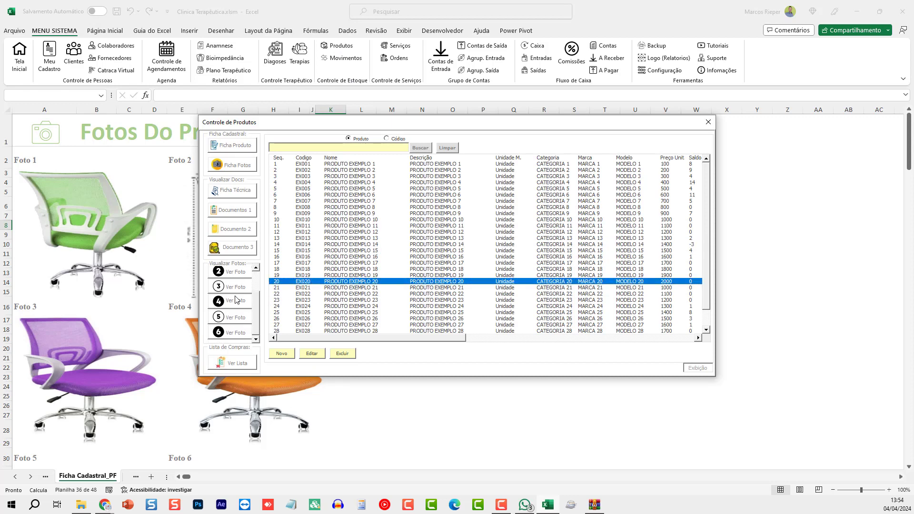
{"action": "left_click", "coordinate": [236, 305]}
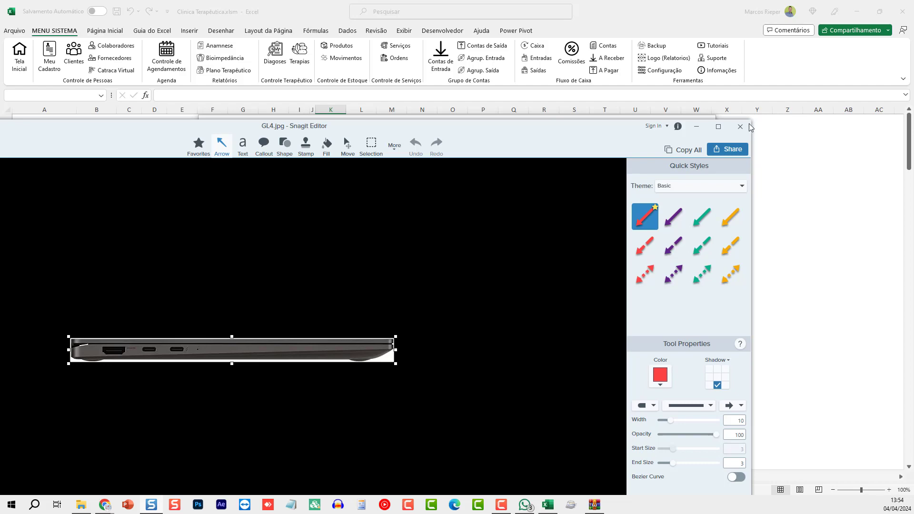
{"action": "left_click", "coordinate": [740, 126]}
{"action": "left_click", "coordinate": [236, 300]}
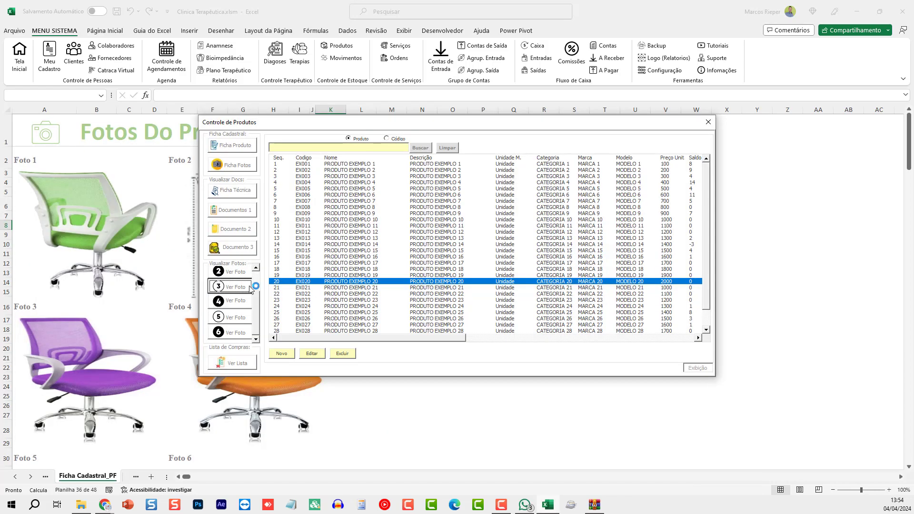
{"action": "left_click", "coordinate": [742, 129]}
- Generate the Lista de Compras of products marked Comprar, check its unit prices, then reopen Produtos
{"action": "left_click", "coordinate": [237, 364]}
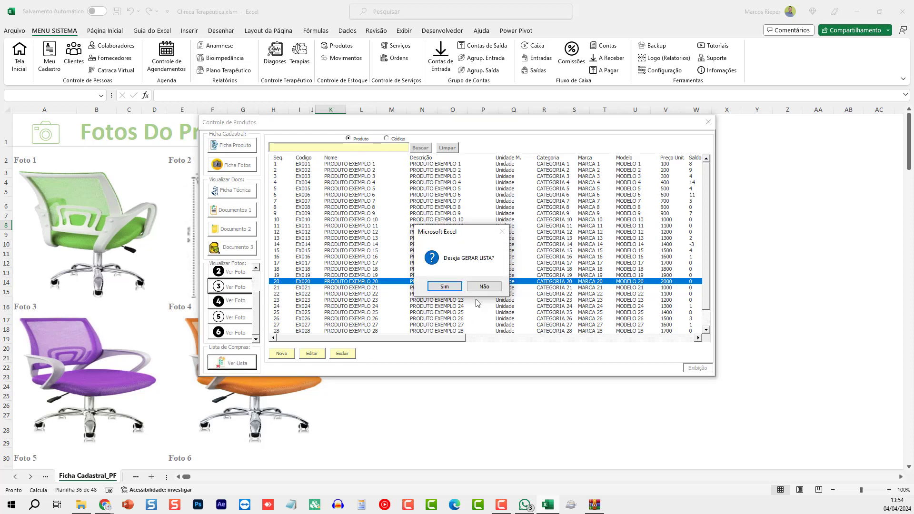
{"action": "left_click", "coordinate": [452, 288]}
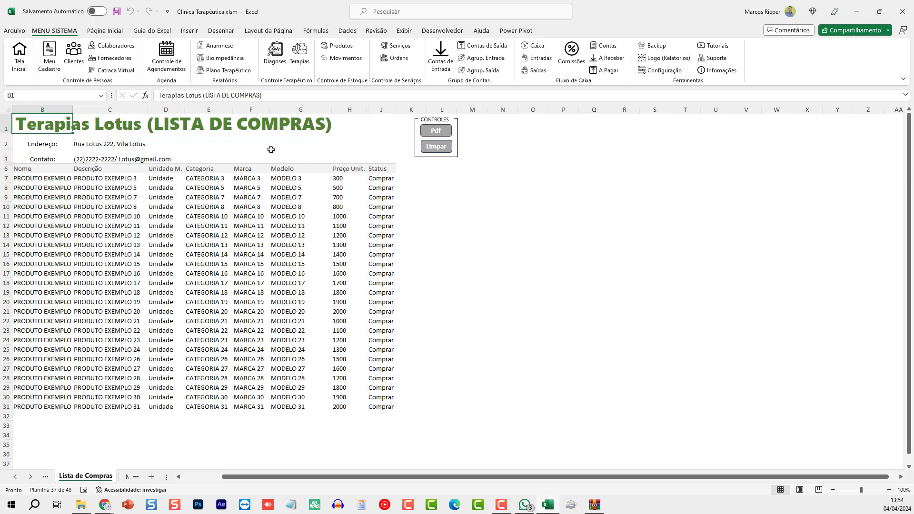
{"action": "left_click_drag", "start_coordinate": [350, 178], "coordinate": [352, 406]}
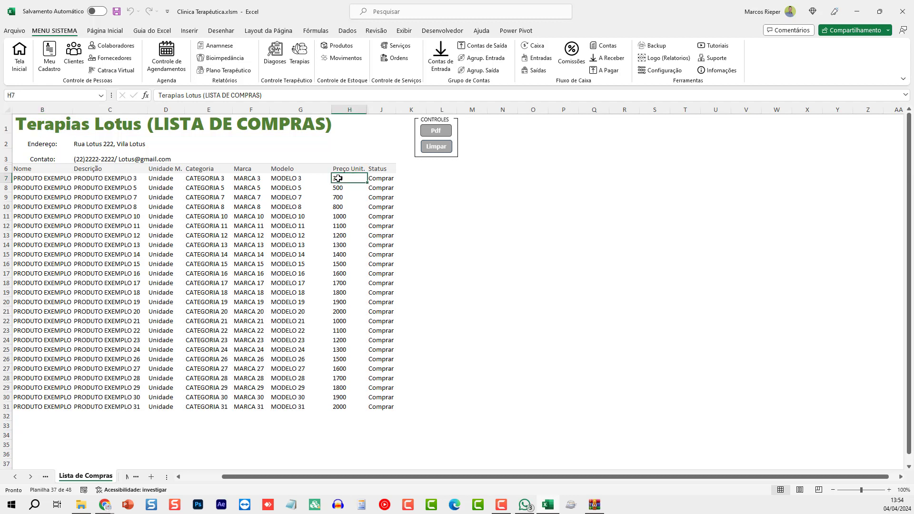
{"action": "left_click", "coordinate": [280, 330]}
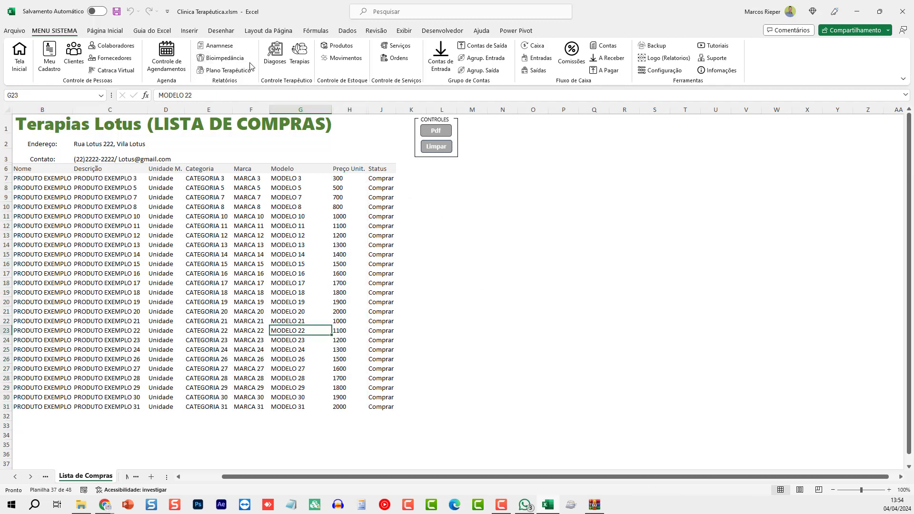
{"action": "left_click", "coordinate": [341, 48]}
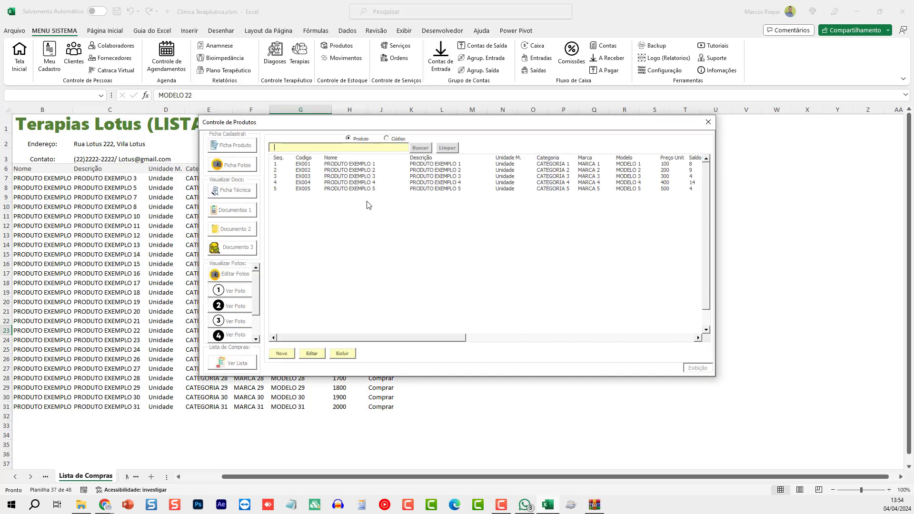
- Open stock movement 5 from 25/01/2022 for editing in Controle de Movimentos
{"action": "left_click", "coordinate": [708, 124]}
{"action": "left_click", "coordinate": [342, 58]}
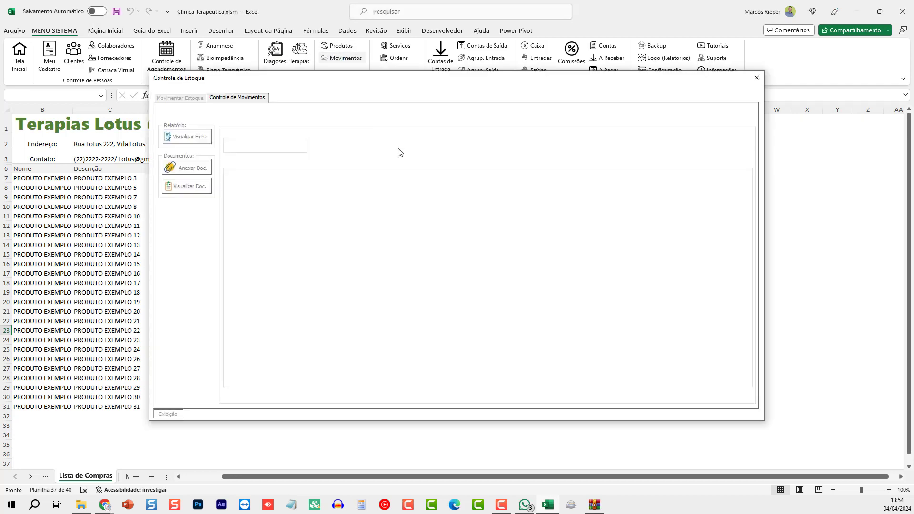
{"action": "left_click", "coordinate": [319, 202]}
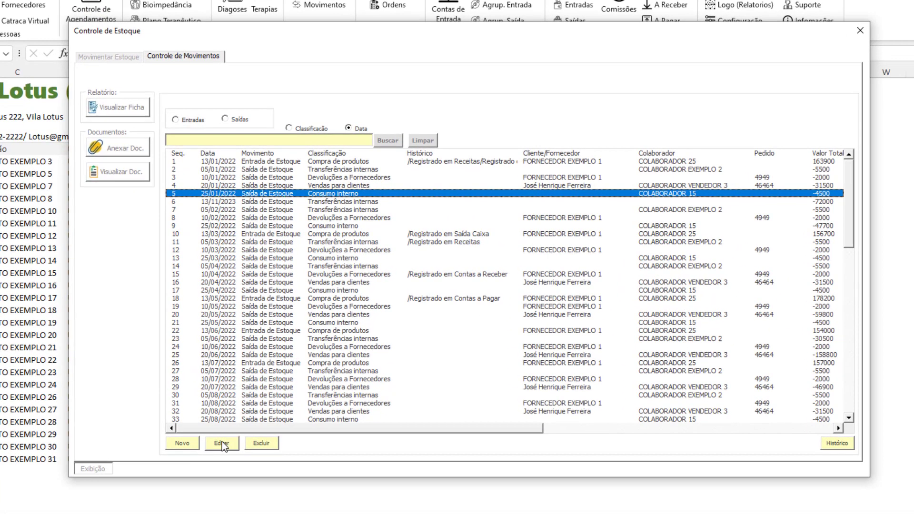
{"action": "left_click", "coordinate": [267, 394]}
{"action": "left_click", "coordinate": [447, 304]}
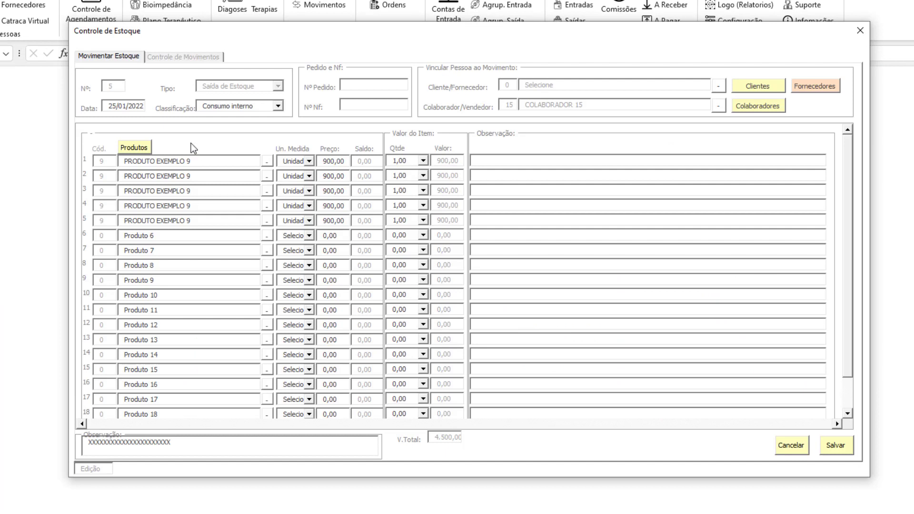
- Add PRODUTO EXEMPLO 3 and 5, keep Consumo interno, and save movement 5 at 5.300
{"action": "left_click", "coordinate": [132, 148]}
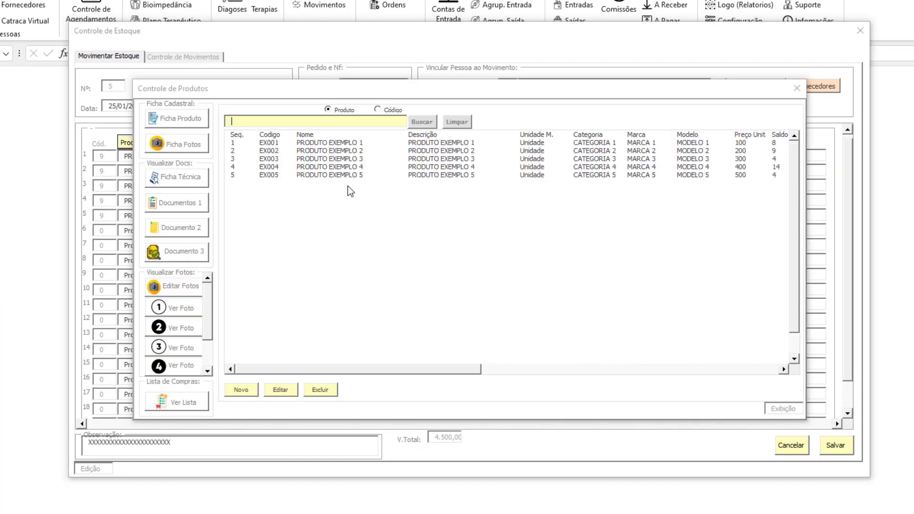
{"action": "left_click", "coordinate": [346, 161]}
{"action": "double_click", "coordinate": [346, 160]}
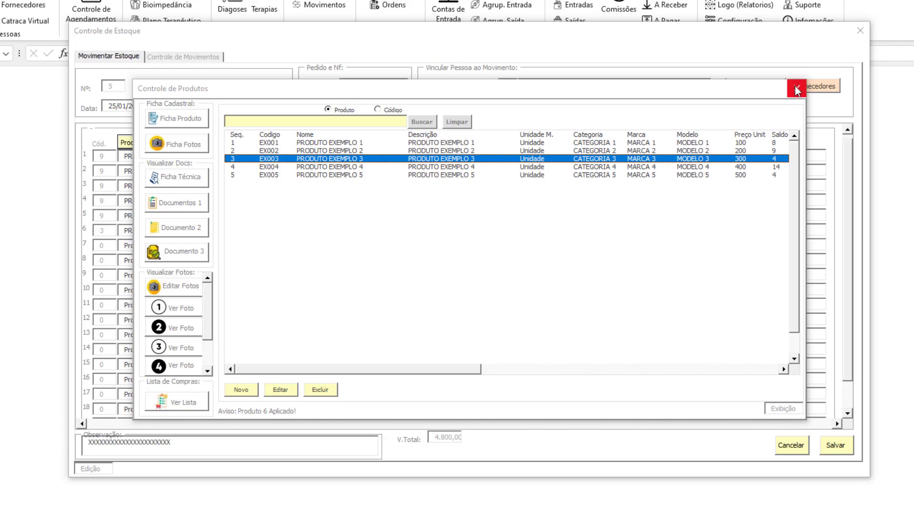
{"action": "double_click", "coordinate": [311, 175]}
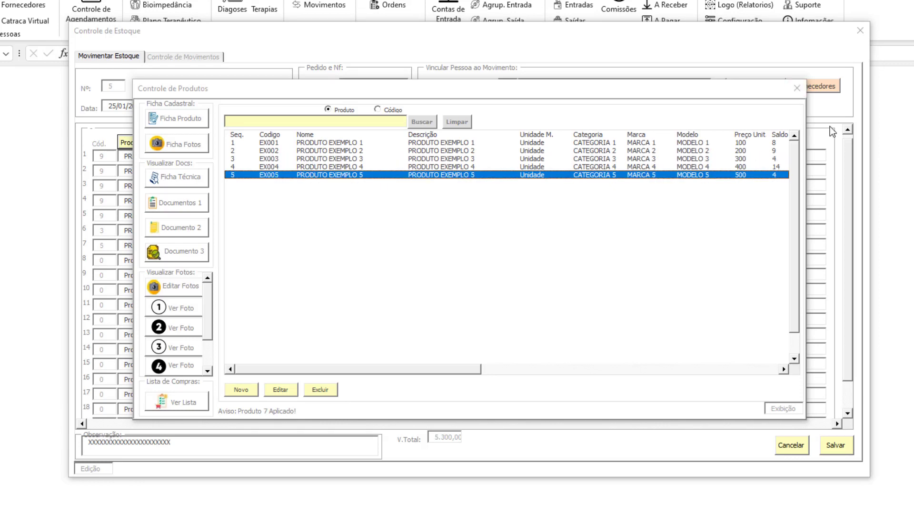
{"action": "left_click", "coordinate": [796, 88]}
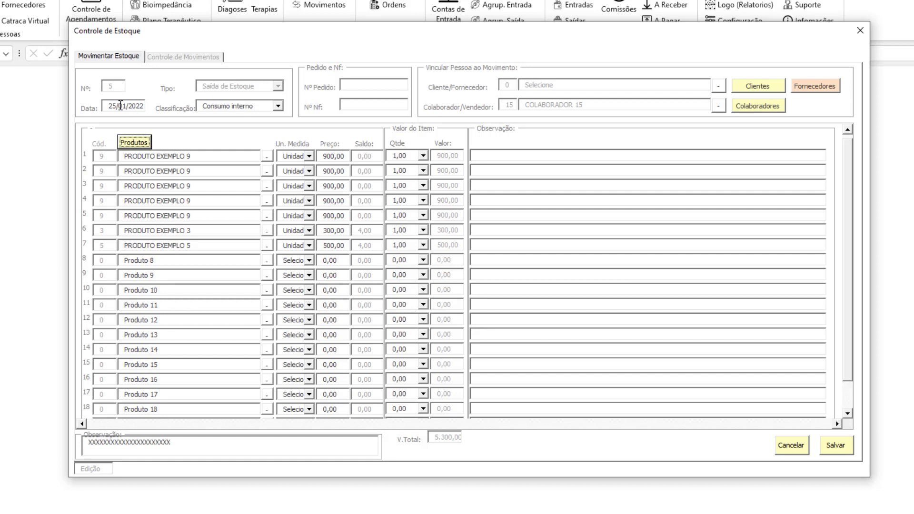
{"action": "left_click", "coordinate": [278, 107]}
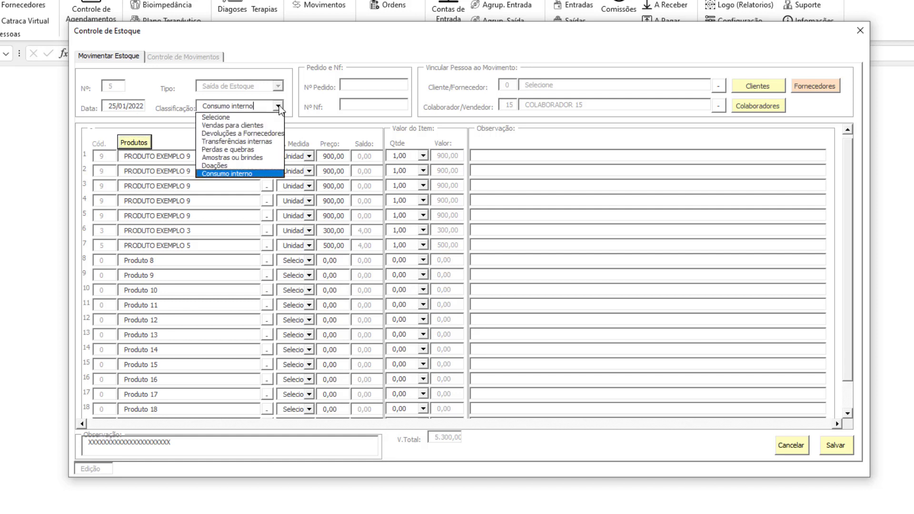
{"action": "left_click", "coordinate": [278, 107]}
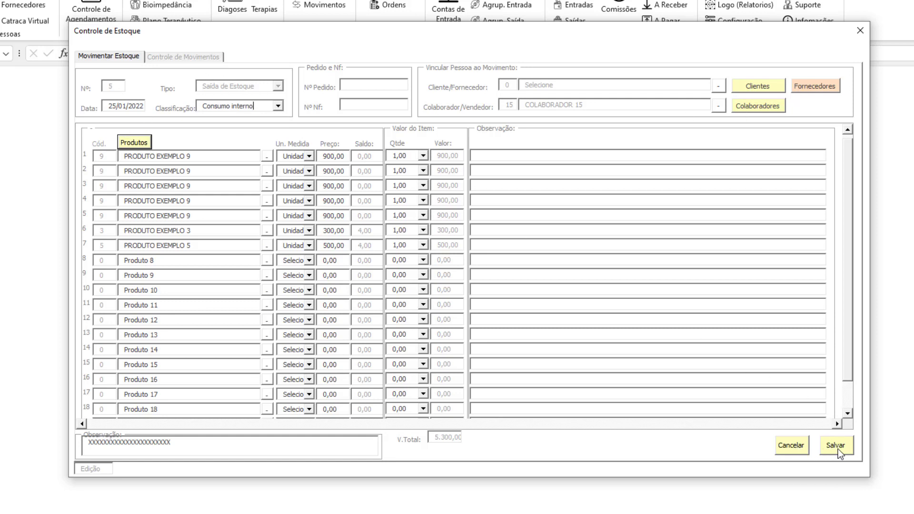
{"action": "left_click", "coordinate": [787, 451]}
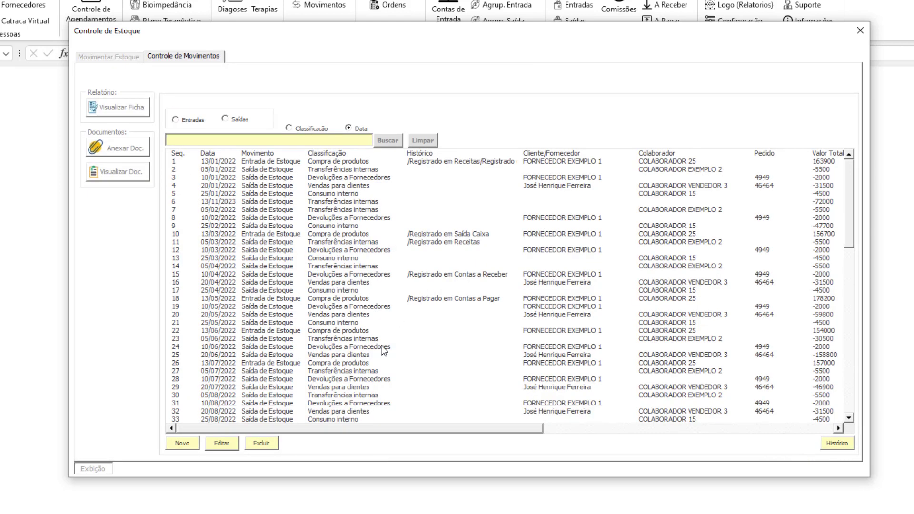
- Inspect Consumo interno movement 21's items in edit mode, close it, and reopen the Movimentos list
{"action": "left_click", "coordinate": [372, 332]}
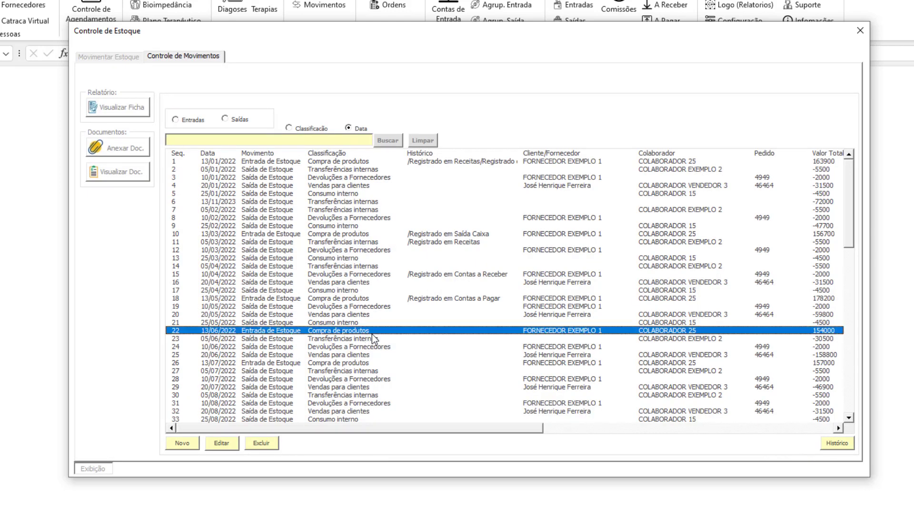
{"action": "left_click", "coordinate": [342, 323]}
{"action": "left_click", "coordinate": [222, 443]}
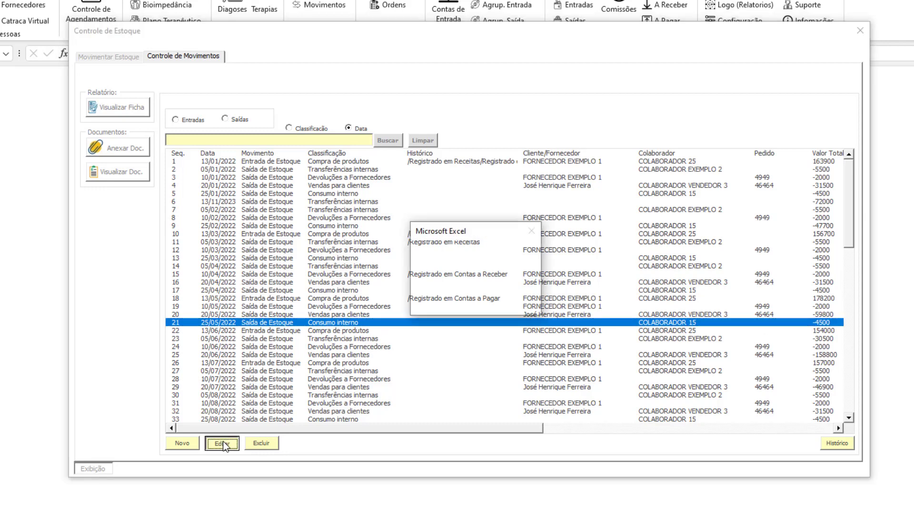
{"action": "left_click", "coordinate": [450, 305]}
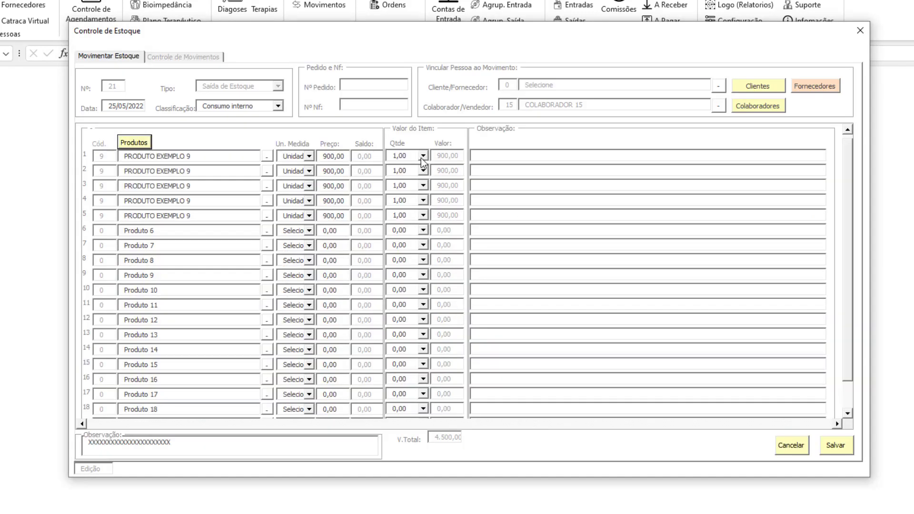
{"action": "left_click", "coordinate": [859, 31]}
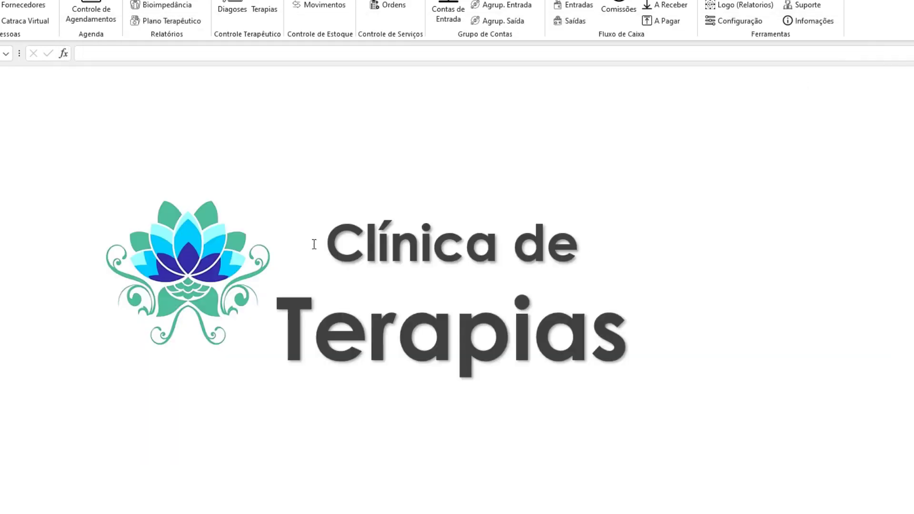
{"action": "left_click", "coordinate": [316, 5]}
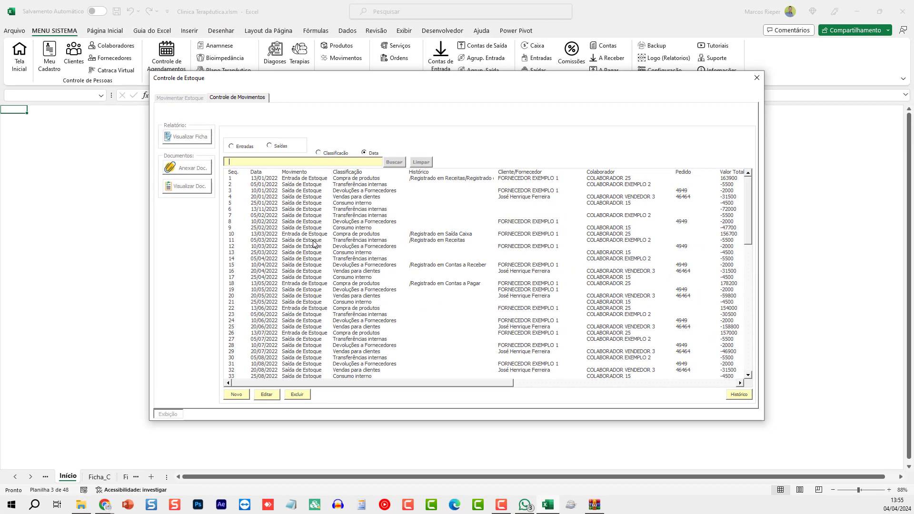
- View movement 11's attached material requisition full screen, then filter the list to Entradas
{"action": "left_click", "coordinate": [313, 241]}
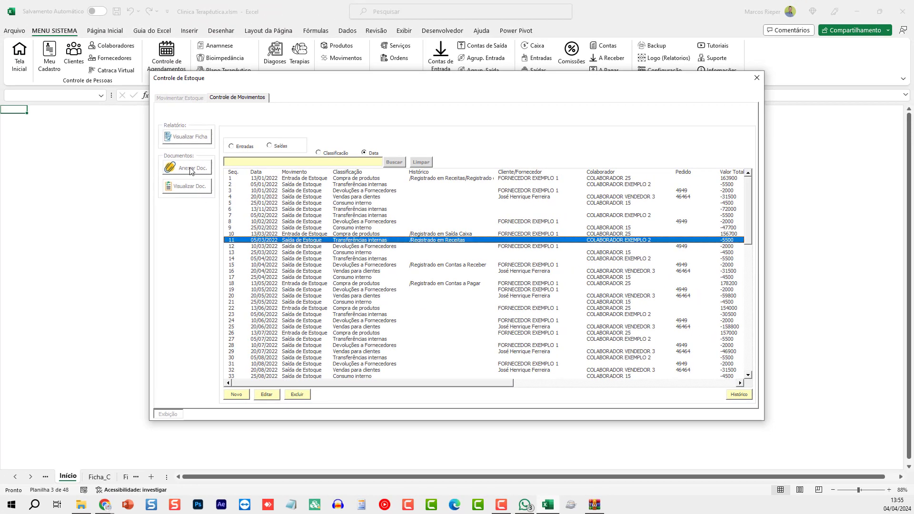
{"action": "left_click", "coordinate": [186, 186]}
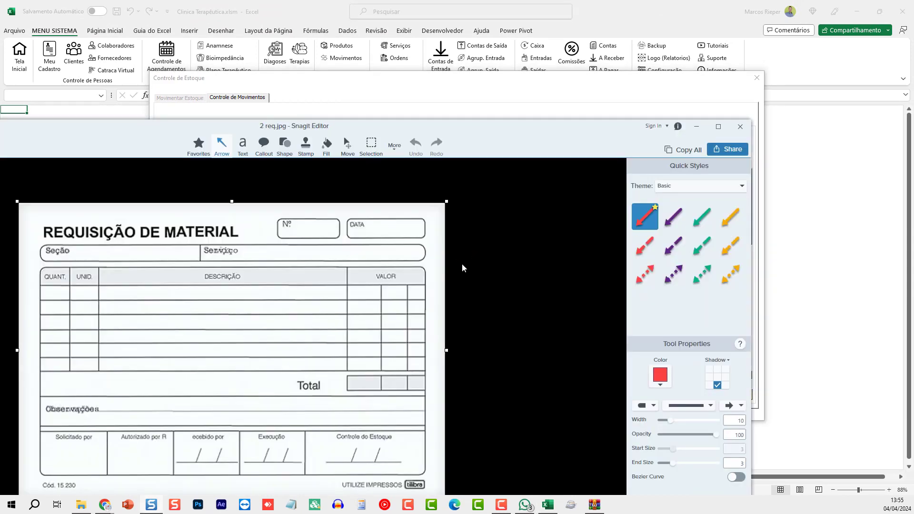
{"action": "double_click", "coordinate": [348, 126]}
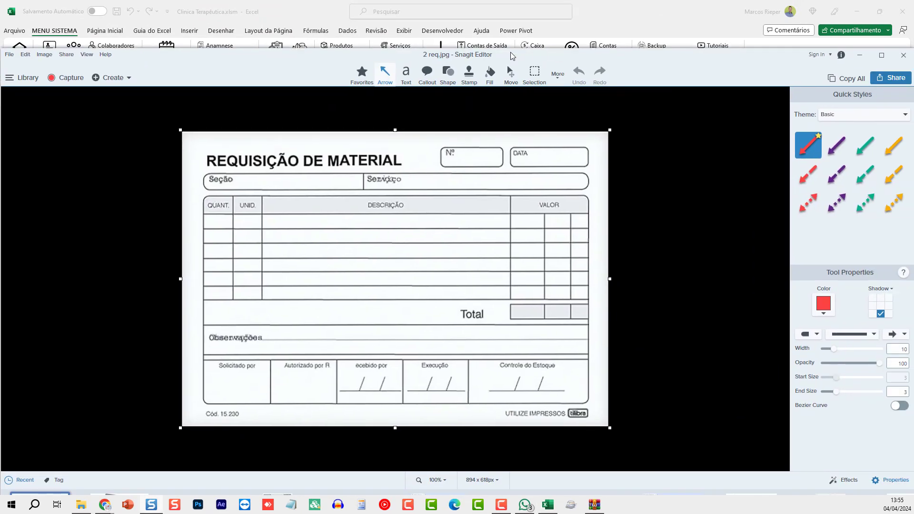
{"action": "left_click", "coordinate": [903, 55]}
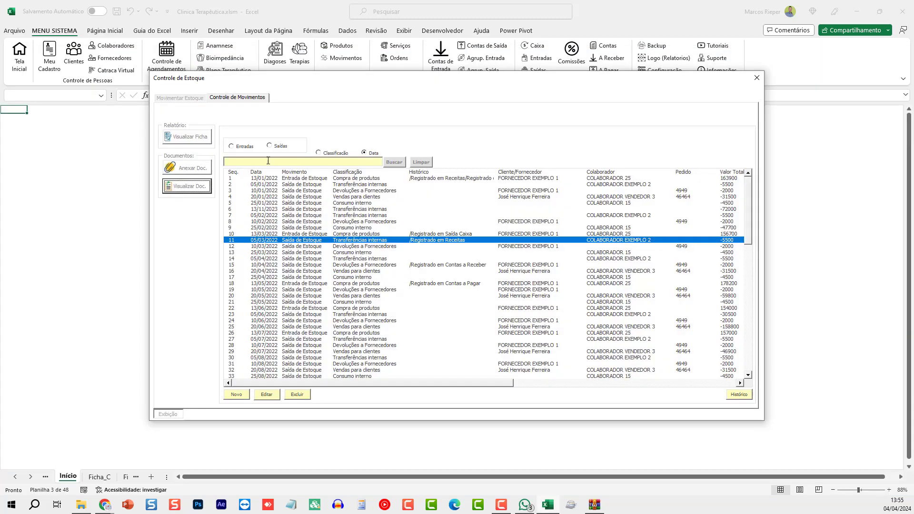
{"action": "left_click", "coordinate": [240, 148]}
{"action": "left_click", "coordinate": [282, 146]}
- Filter the movements list to Saídas and scroll sideways through the exit records
{"action": "left_click", "coordinate": [243, 147]}
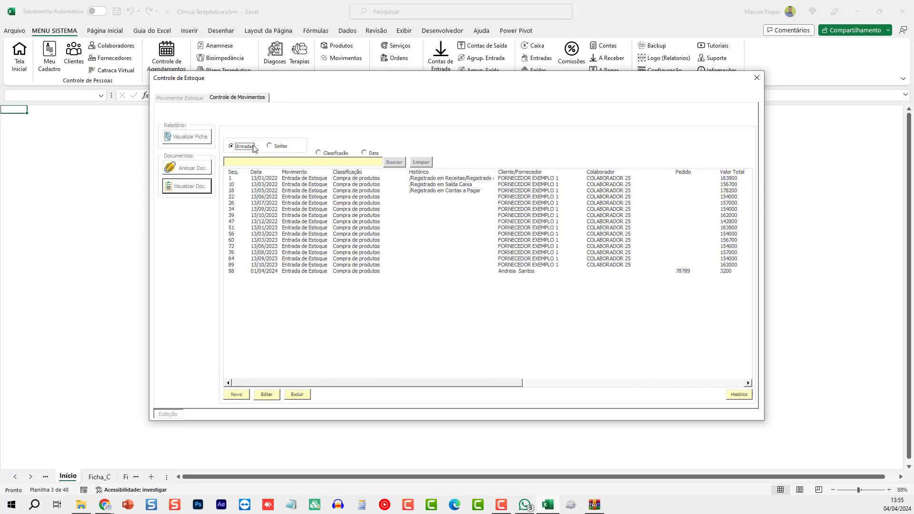
{"action": "left_click", "coordinate": [285, 146]}
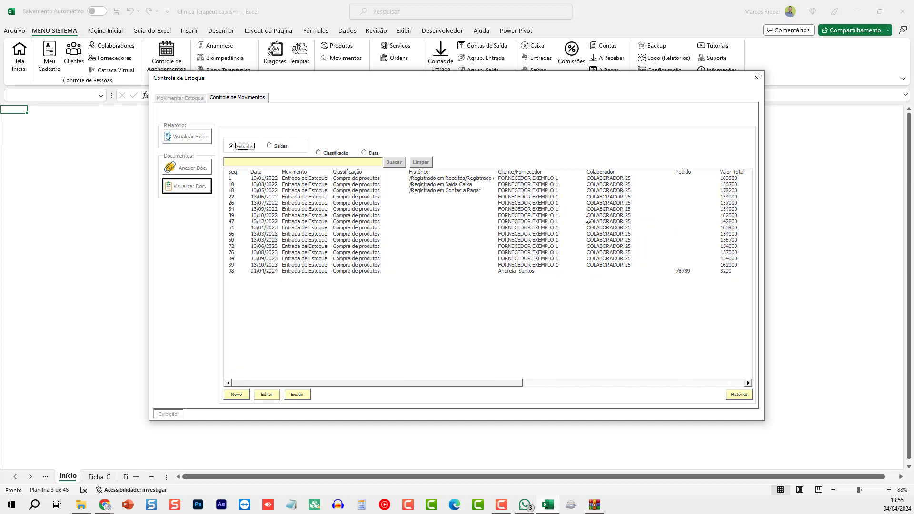
{"action": "left_click", "coordinate": [282, 148]}
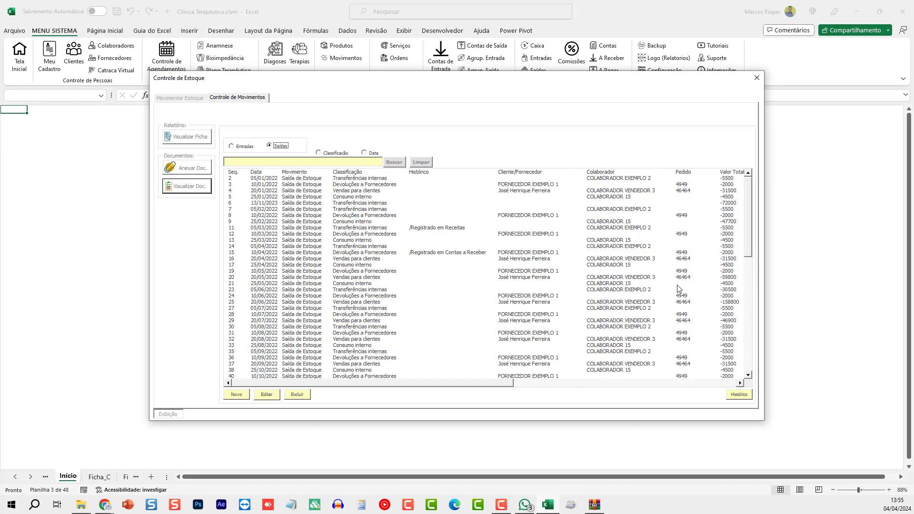
{"action": "left_click_drag", "start_coordinate": [482, 382], "coordinate": [709, 383]}
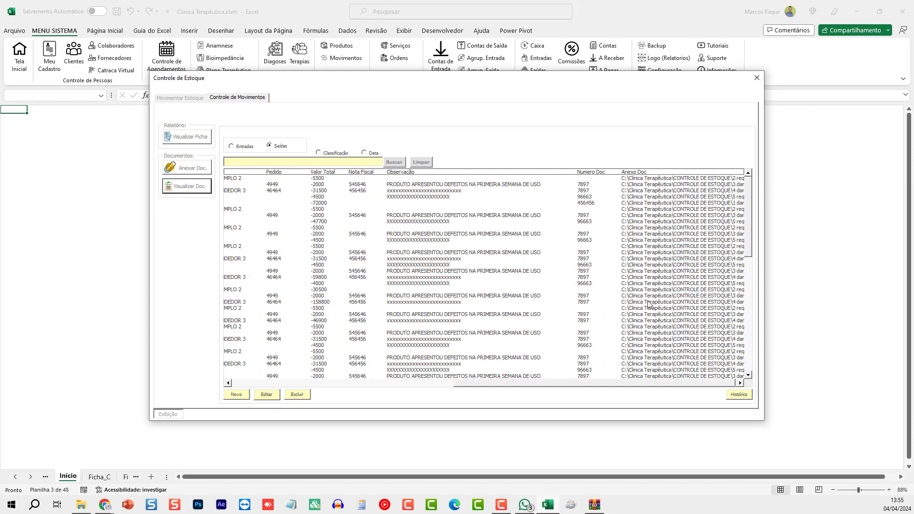
{"action": "left_click", "coordinate": [319, 384]}
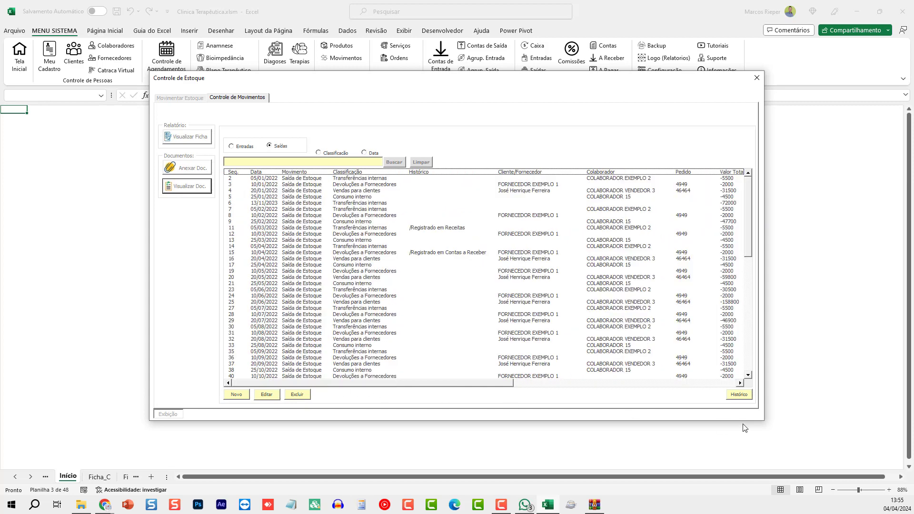
- Check movement 9's empty operation history, then close the Controle de Estoque window
{"action": "left_click", "coordinate": [740, 395]}
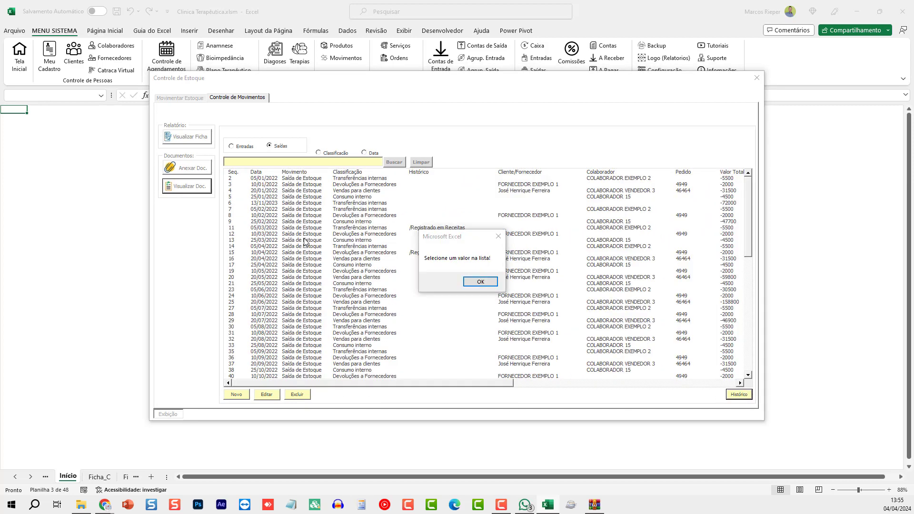
{"action": "left_click", "coordinate": [484, 281]}
{"action": "left_click", "coordinate": [480, 221]}
{"action": "left_click", "coordinate": [740, 394]}
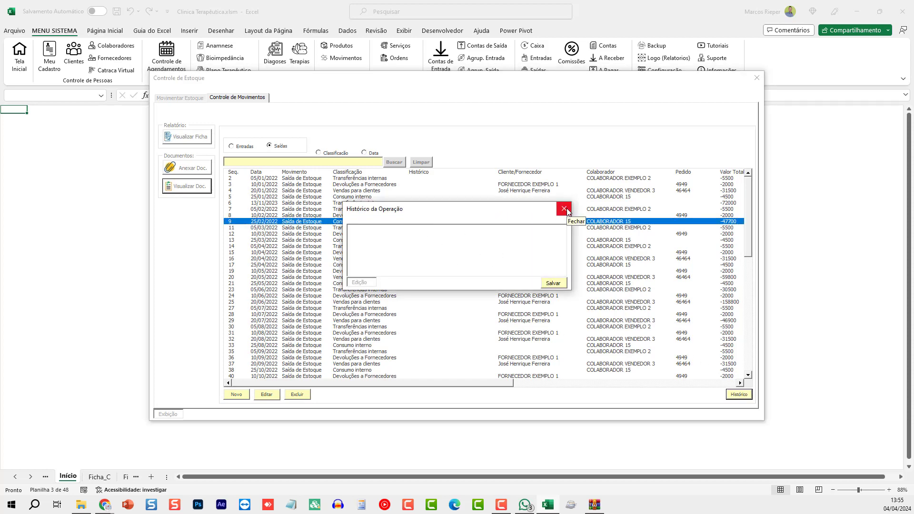
{"action": "left_click", "coordinate": [564, 209]}
{"action": "left_click", "coordinate": [757, 78]}
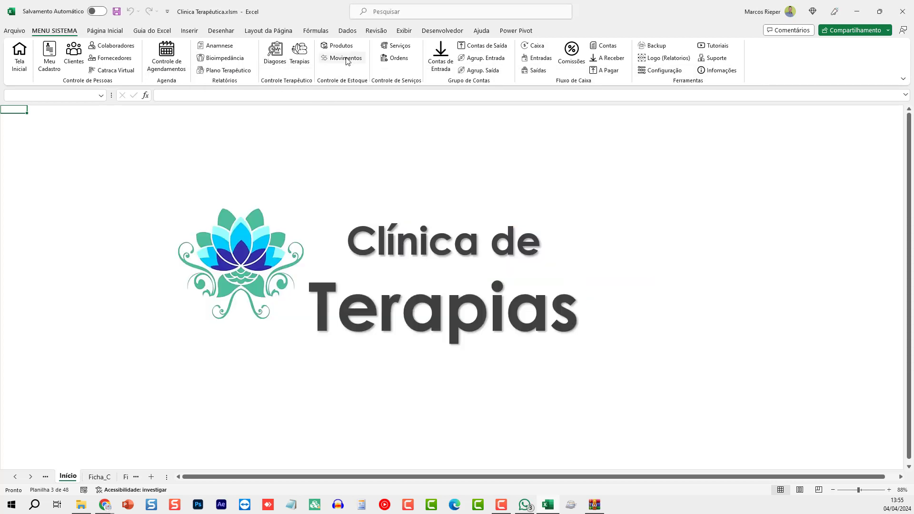
{"action": "left_click", "coordinate": [399, 46]}
{"action": "left_click", "coordinate": [429, 209]}
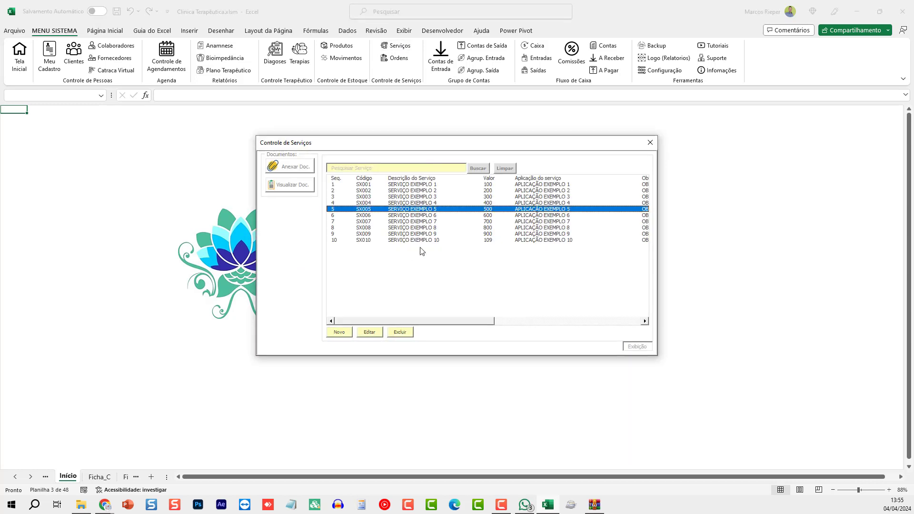
{"action": "left_click", "coordinate": [369, 332]}
{"action": "left_click", "coordinate": [438, 291]}
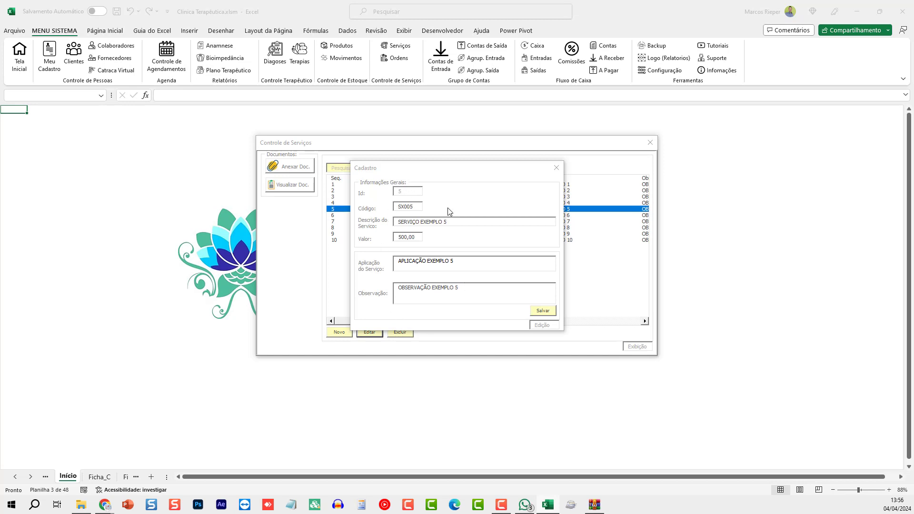
{"action": "left_click", "coordinate": [556, 168]}
{"action": "left_click", "coordinate": [649, 143]}
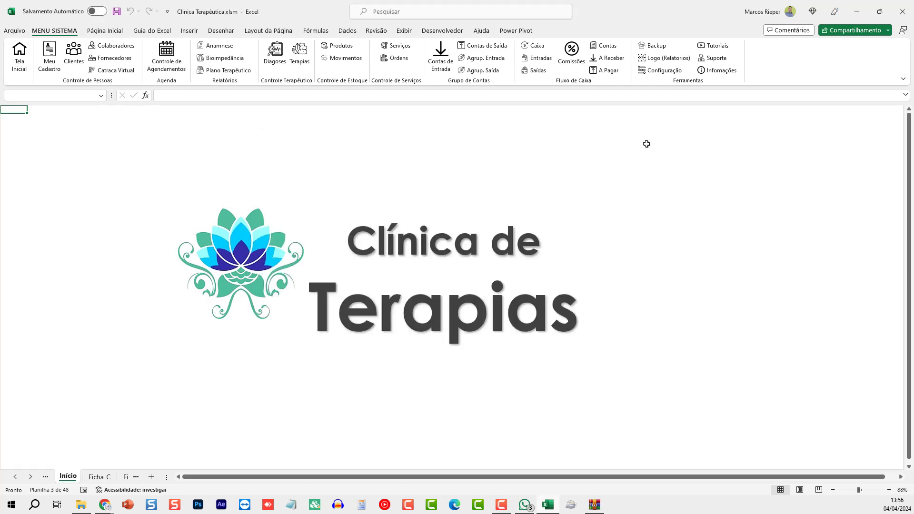
- Open Controle de Ordens de Serviço and start a new service order
{"action": "left_click", "coordinate": [404, 63]}
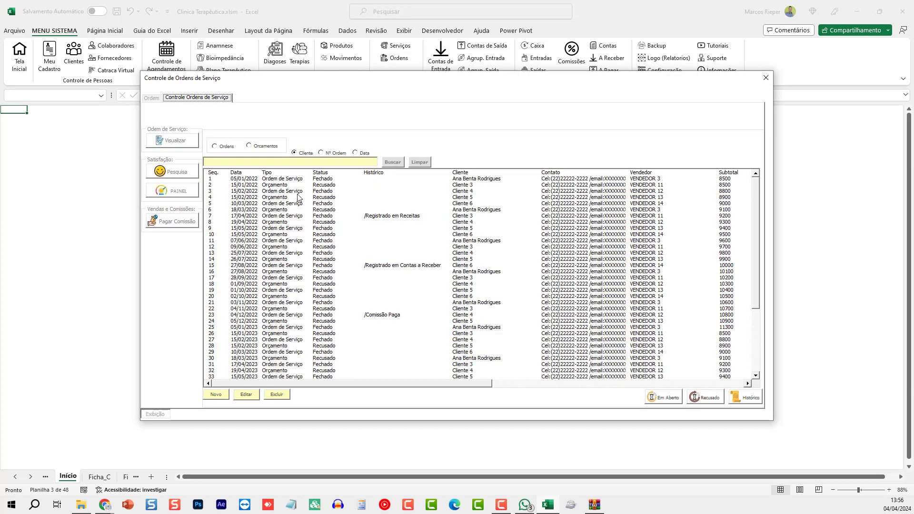
{"action": "left_click", "coordinate": [299, 197]}
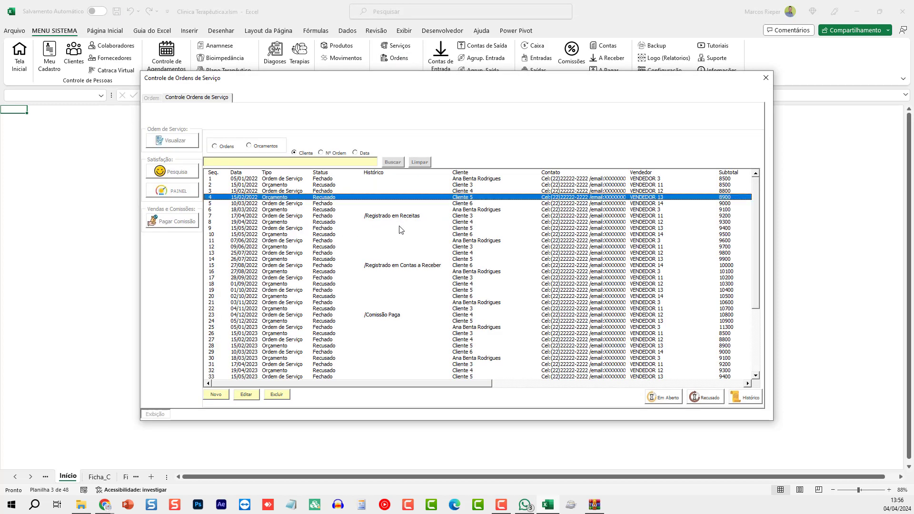
{"action": "left_click", "coordinate": [315, 229]}
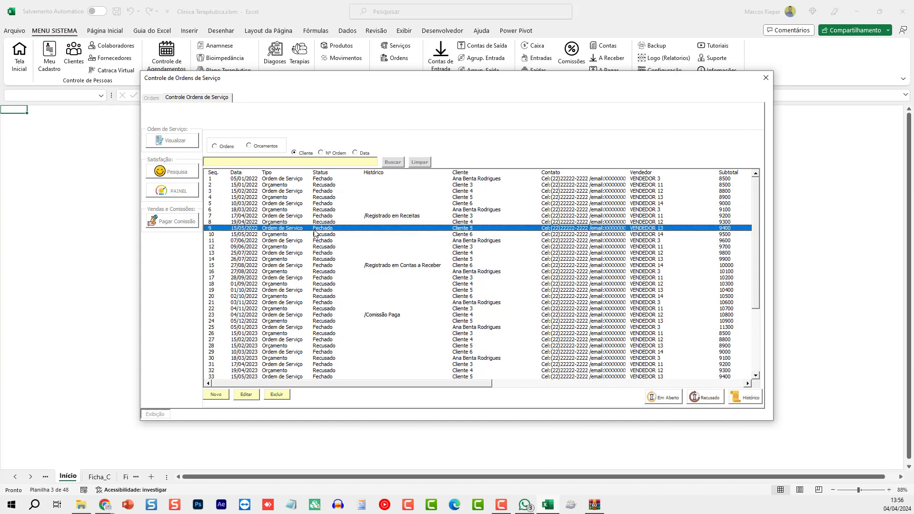
{"action": "left_click", "coordinate": [225, 393]}
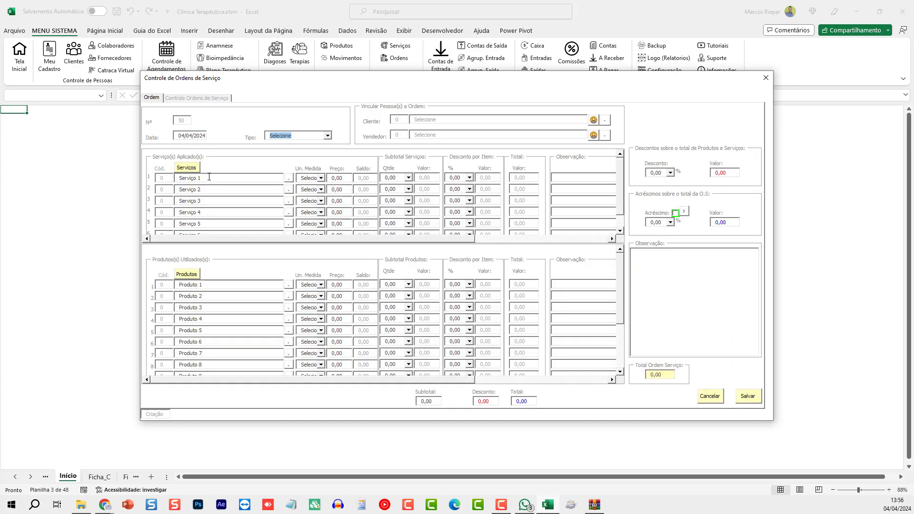
- Apply SERVIÇO EXEMPLO 2, 5 and 7 to the service order
{"action": "left_click", "coordinate": [240, 177]}
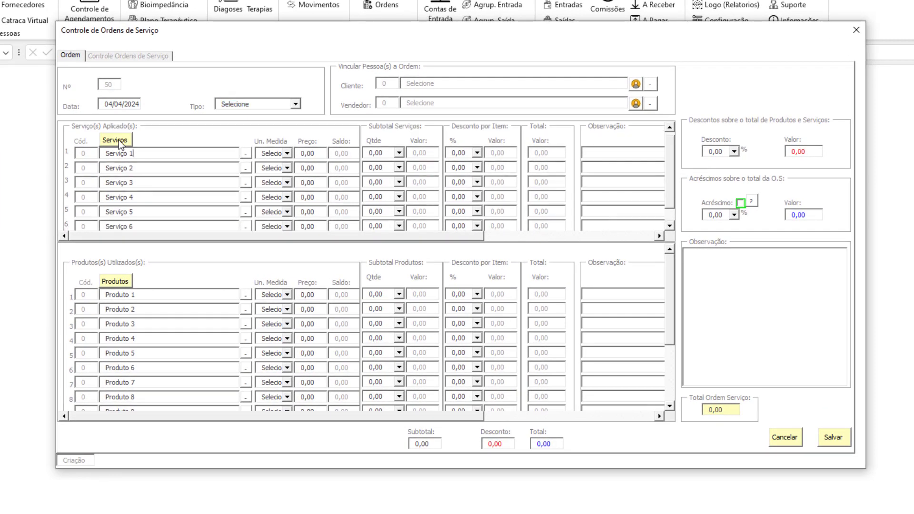
{"action": "left_click", "coordinate": [119, 140]}
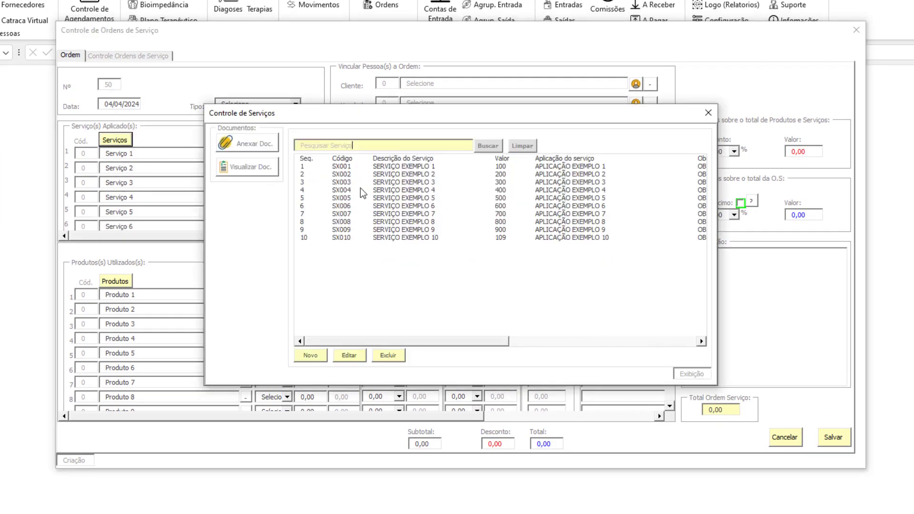
{"action": "left_click", "coordinate": [422, 174]}
{"action": "left_click", "coordinate": [417, 191]}
{"action": "double_click", "coordinate": [417, 174]}
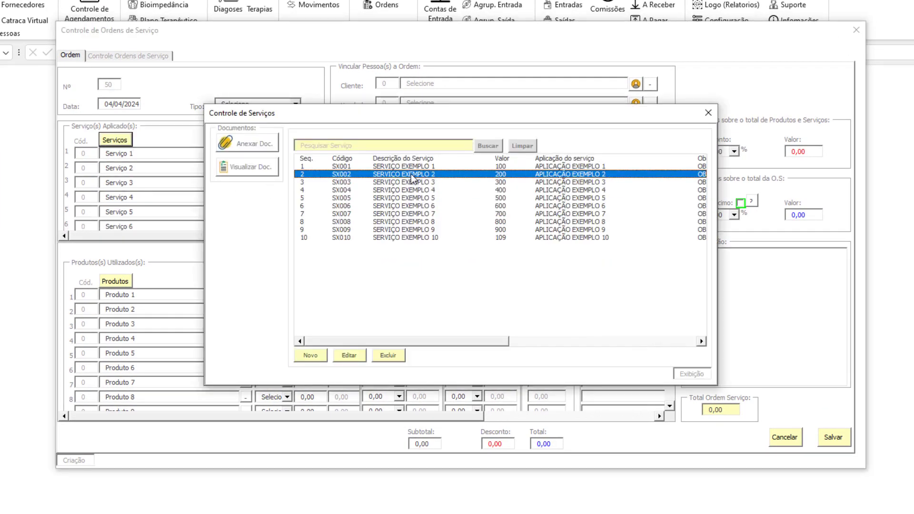
{"action": "double_click", "coordinate": [417, 197]}
{"action": "double_click", "coordinate": [418, 214]}
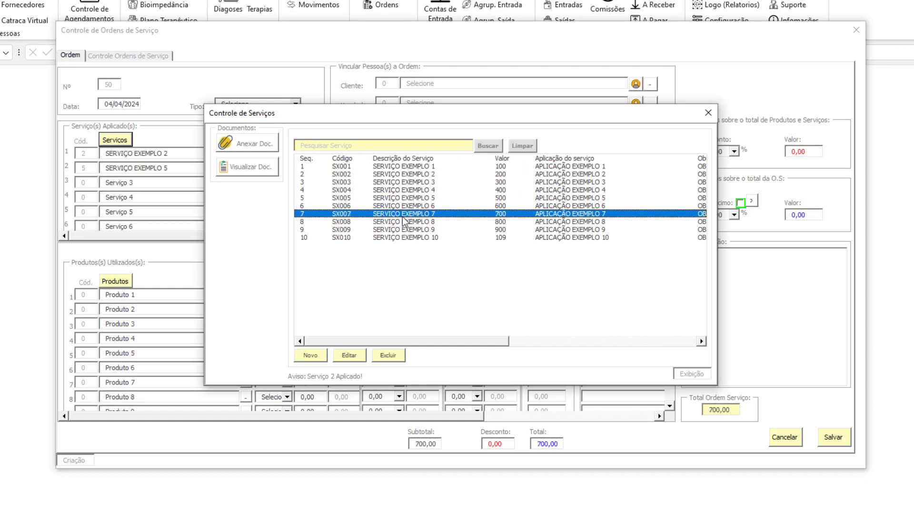
{"action": "left_click", "coordinate": [708, 112]}
{"action": "scroll", "coordinate": [132, 294], "scroll_direction": "down", "scroll_amount": 1}
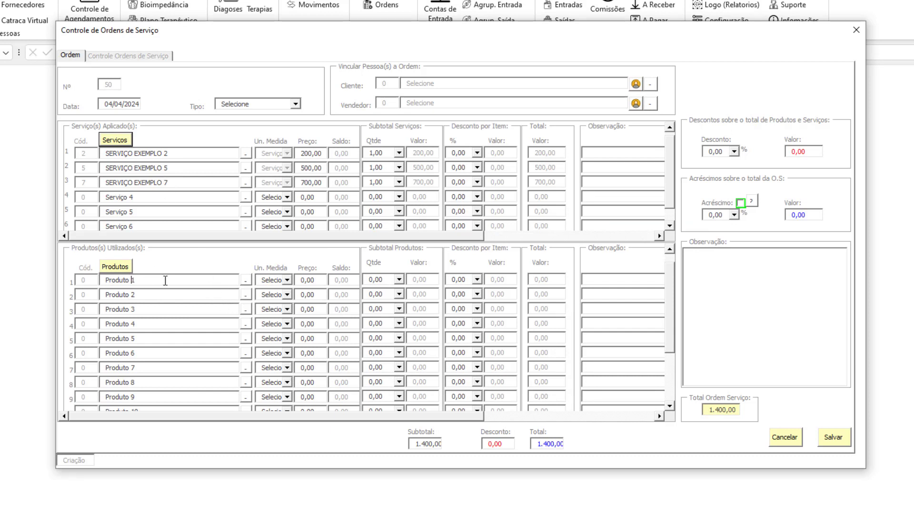
- Add PRODUTO EXEMPLO 3 and 4, bringing order 50 to 2.100,00, and close the form
{"action": "left_click", "coordinate": [115, 267]}
{"action": "double_click", "coordinate": [351, 157]}
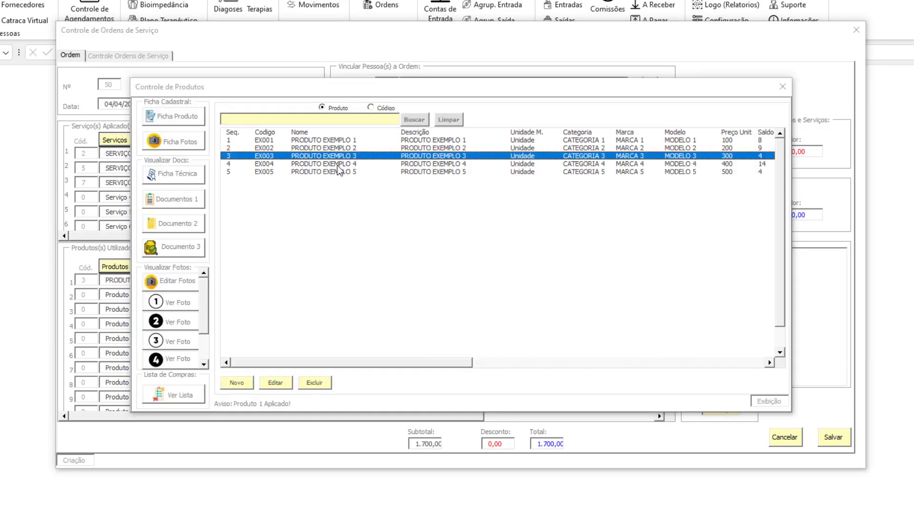
{"action": "double_click", "coordinate": [340, 163]}
{"action": "left_click", "coordinate": [782, 86]}
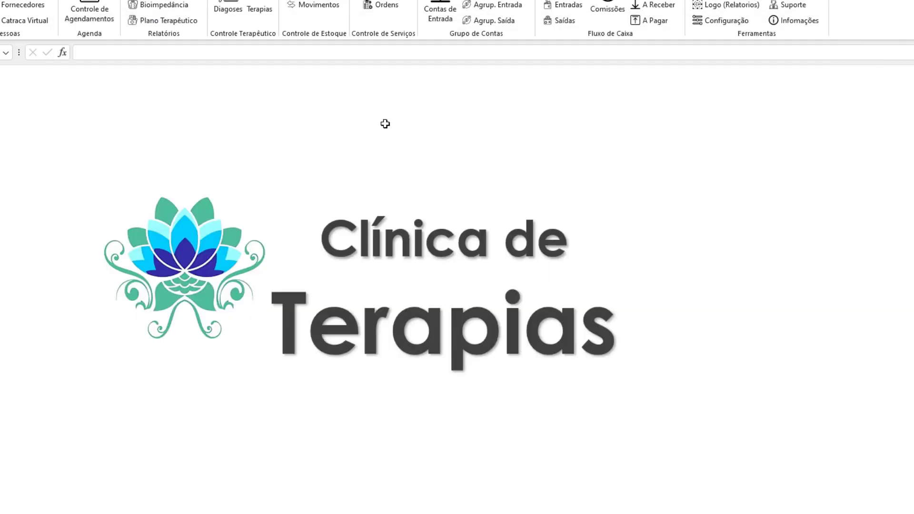
{"action": "left_click", "coordinate": [855, 30]}
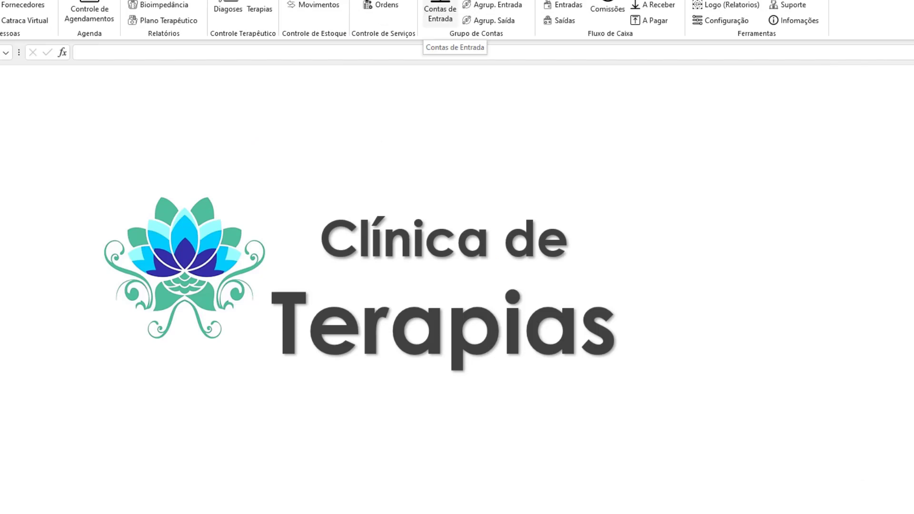
{"action": "left_click", "coordinate": [440, 17]}
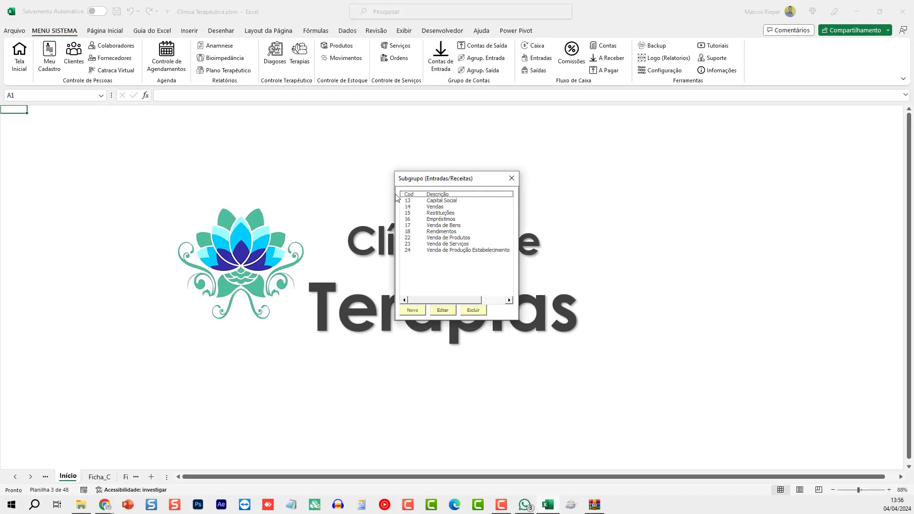
{"action": "left_click", "coordinate": [443, 225]}
{"action": "left_click", "coordinate": [449, 201]}
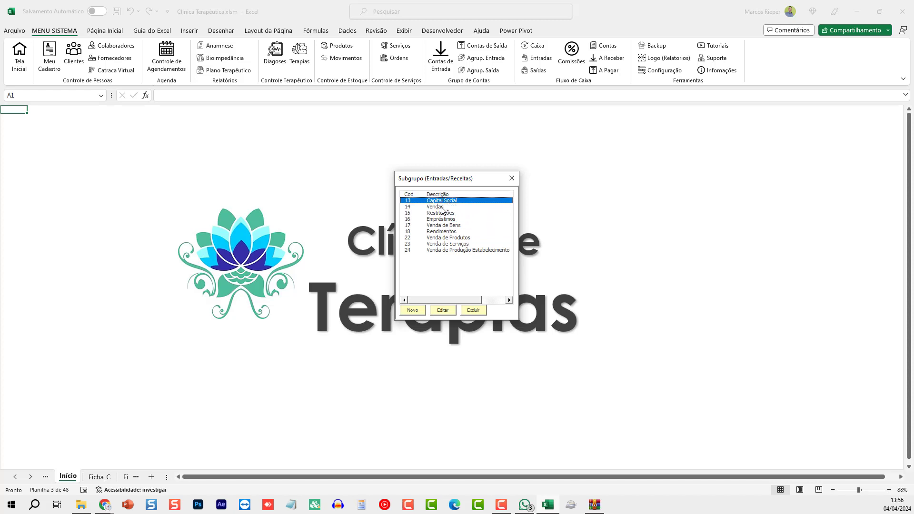
{"action": "left_click", "coordinate": [512, 179]}
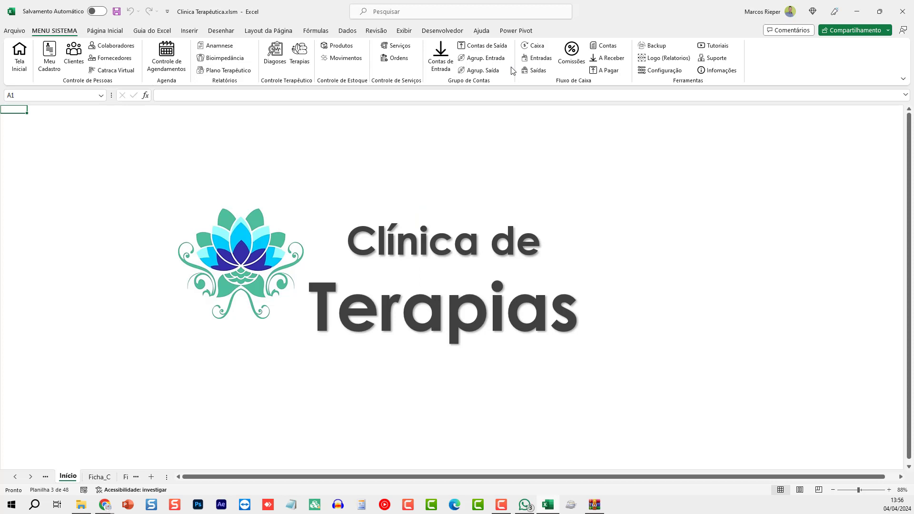
{"action": "left_click", "coordinate": [480, 47]}
{"action": "left_click_drag", "start_coordinate": [438, 206], "coordinate": [460, 218]}
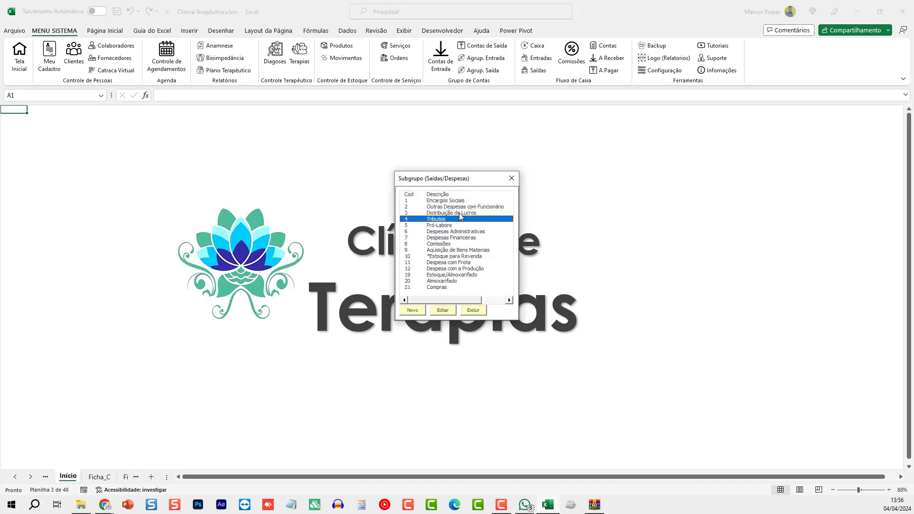
{"action": "left_click", "coordinate": [512, 178]}
{"action": "left_click", "coordinate": [481, 58]}
{"action": "left_click", "coordinate": [397, 209]}
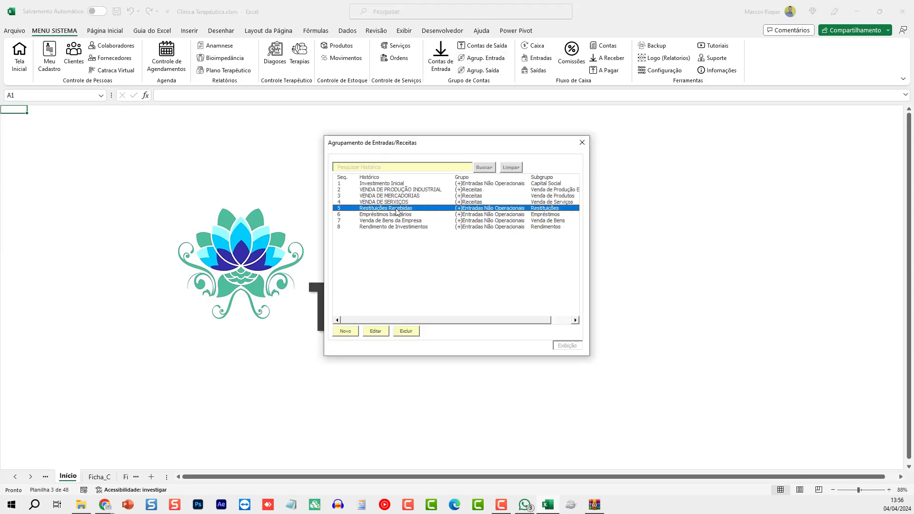
{"action": "left_click", "coordinate": [371, 333]}
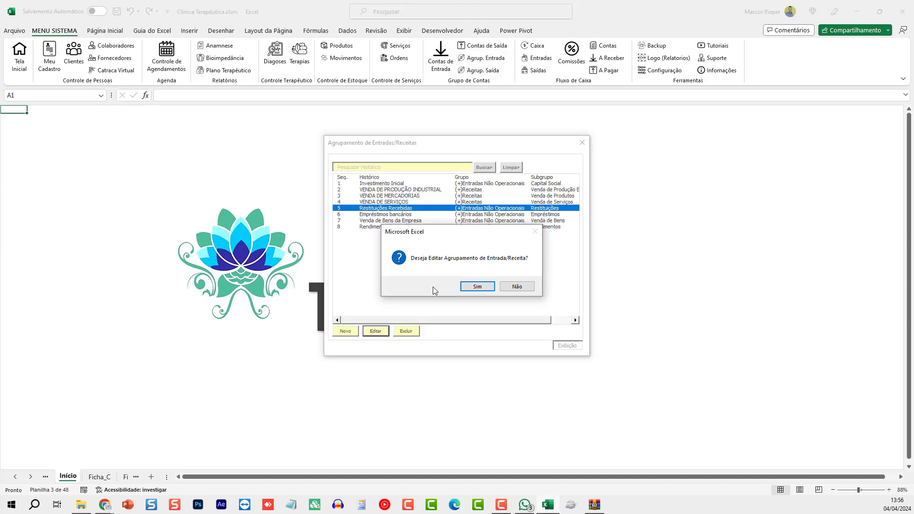
{"action": "left_click", "coordinate": [471, 287]}
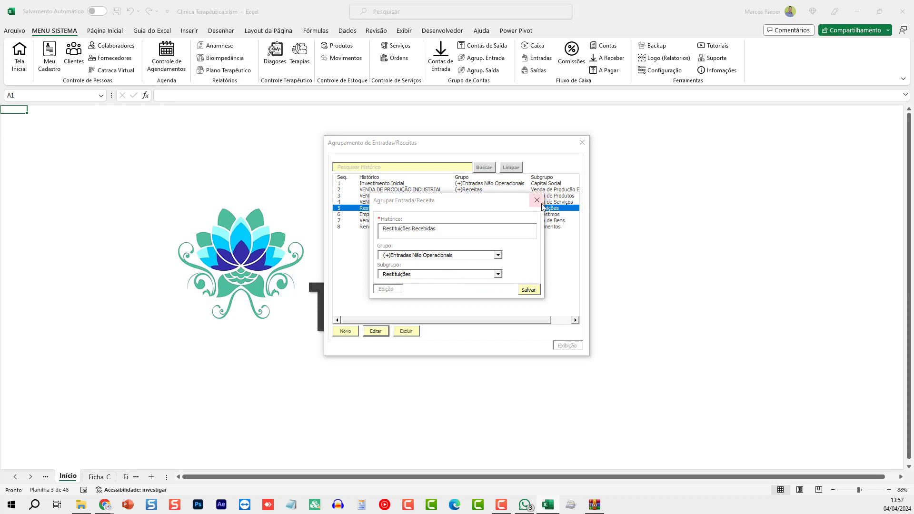
{"action": "left_click", "coordinate": [537, 200]}
{"action": "left_click", "coordinate": [581, 144]}
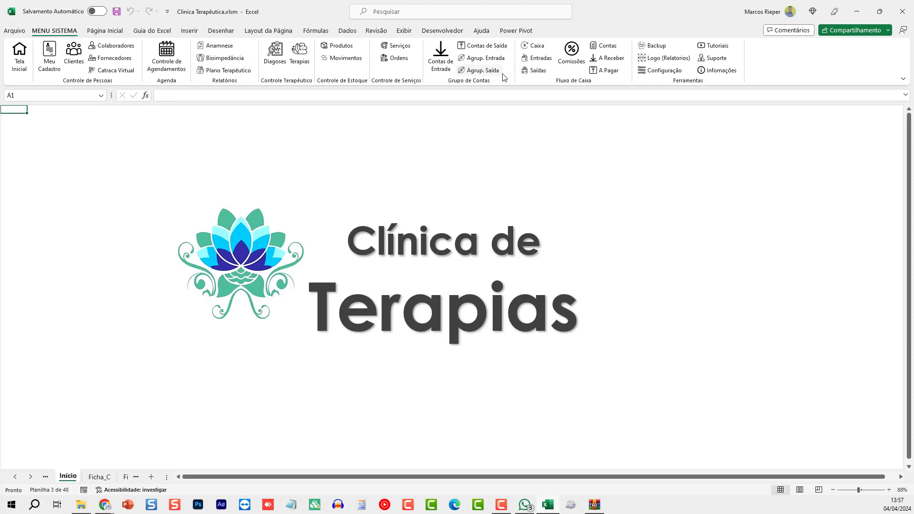
- Filter Caixa to year 2023 and open its Relatório Anual cash report
{"action": "left_click", "coordinate": [538, 49]}
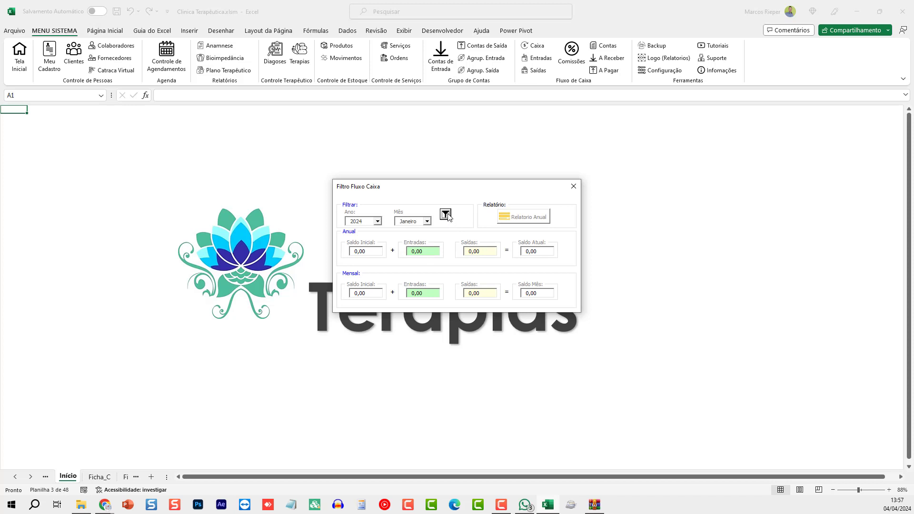
{"action": "left_click", "coordinate": [377, 221]}
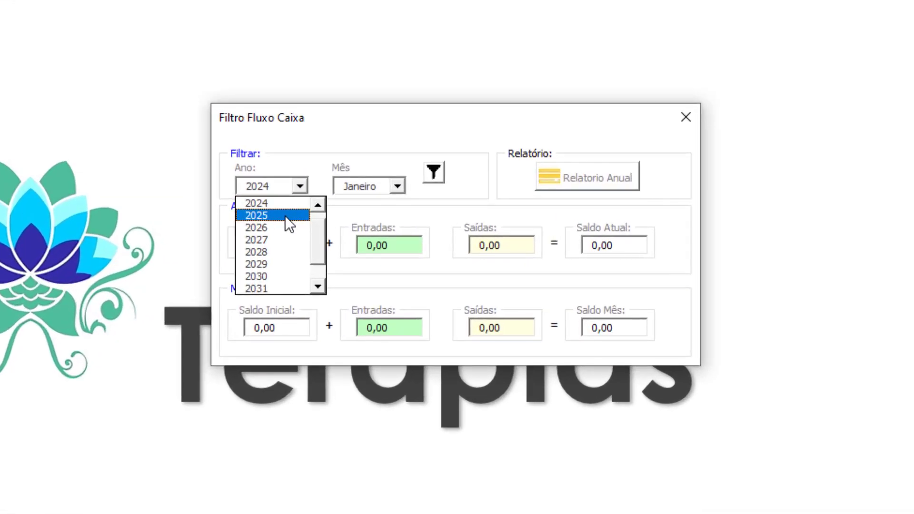
{"action": "left_click", "coordinate": [318, 206]}
{"action": "left_click", "coordinate": [267, 205]}
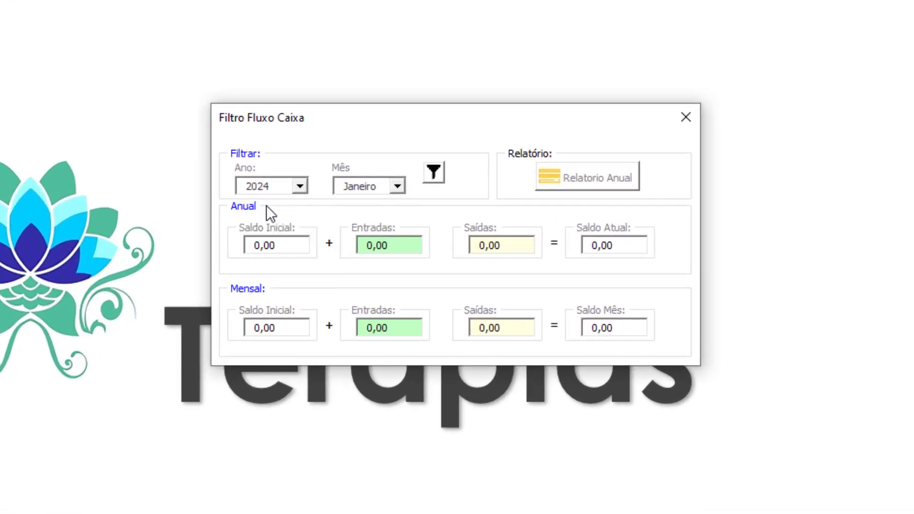
{"action": "left_click", "coordinate": [431, 173]}
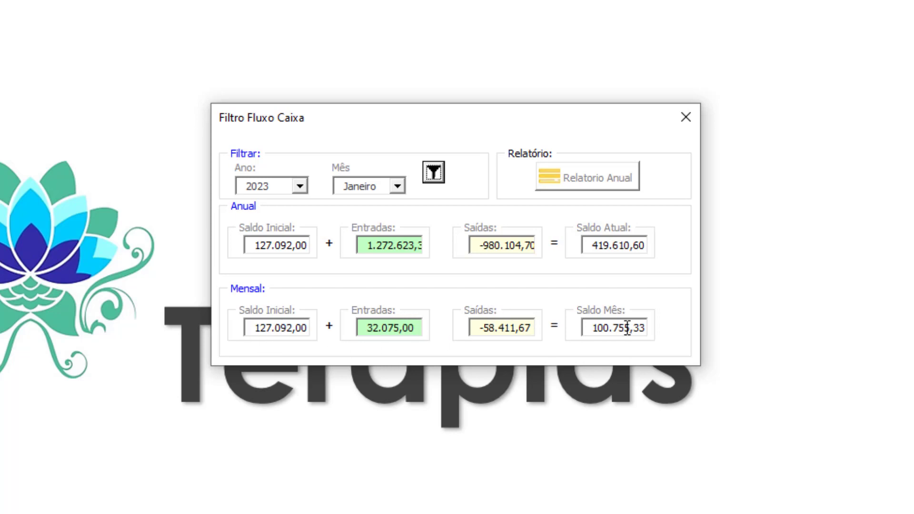
{"action": "left_click", "coordinate": [570, 179]}
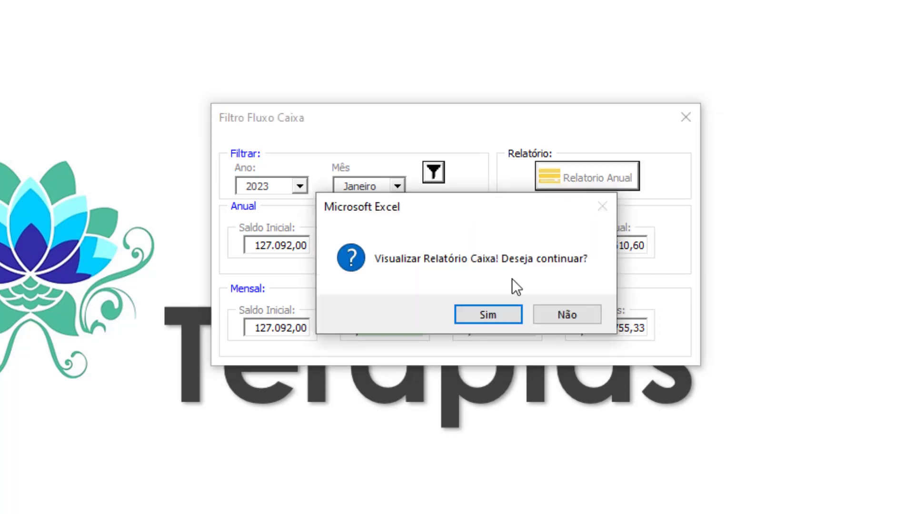
{"action": "left_click", "coordinate": [483, 311]}
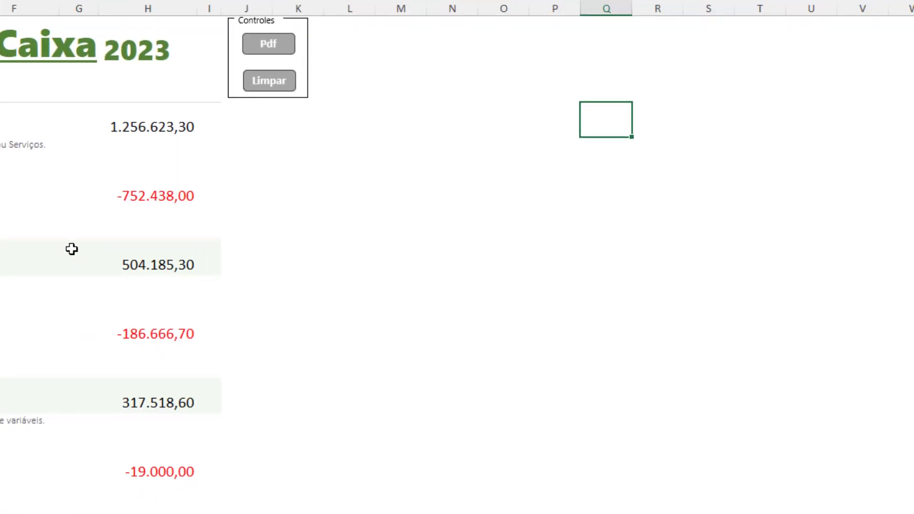
- Review the Caixa 2023 report, export it as 2023 Relatório Caixa.pdf, and check it in Foxit
{"action": "scroll", "coordinate": [222, 271], "scroll_direction": "down", "scroll_amount": 1}
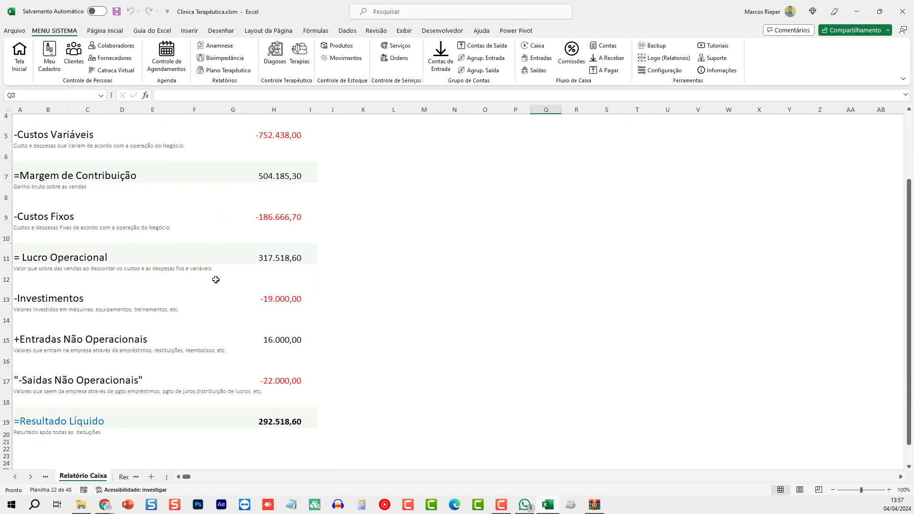
{"action": "scroll", "coordinate": [208, 302], "scroll_direction": "down", "scroll_amount": 1}
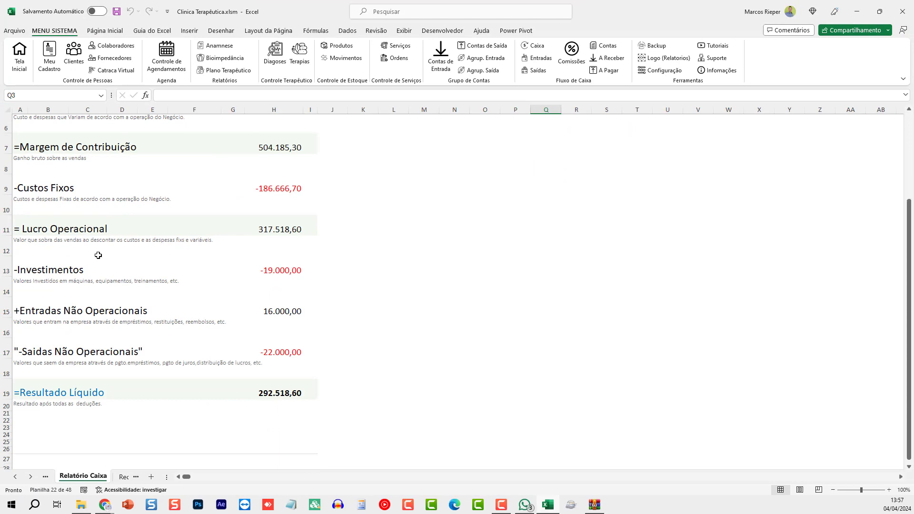
{"action": "scroll", "coordinate": [91, 323], "scroll_direction": "down", "scroll_amount": 1}
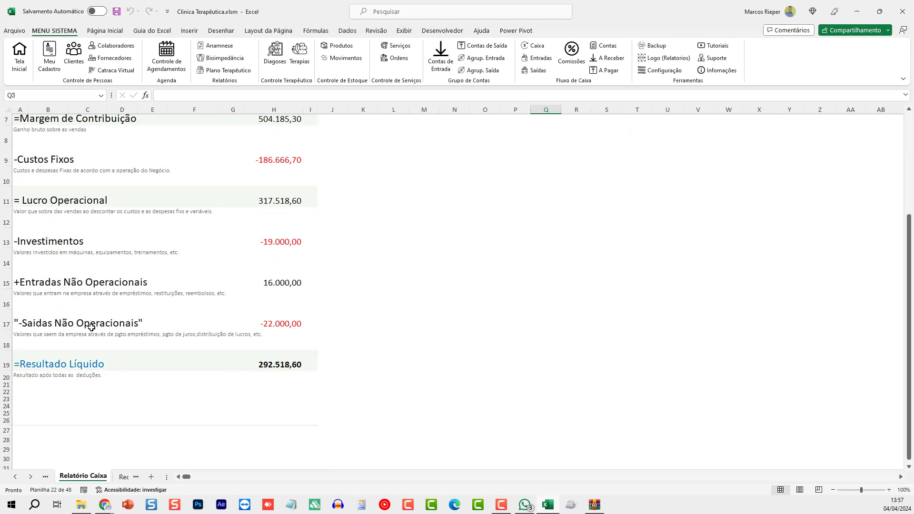
{"action": "scroll", "coordinate": [92, 332], "scroll_direction": "down", "scroll_amount": 1}
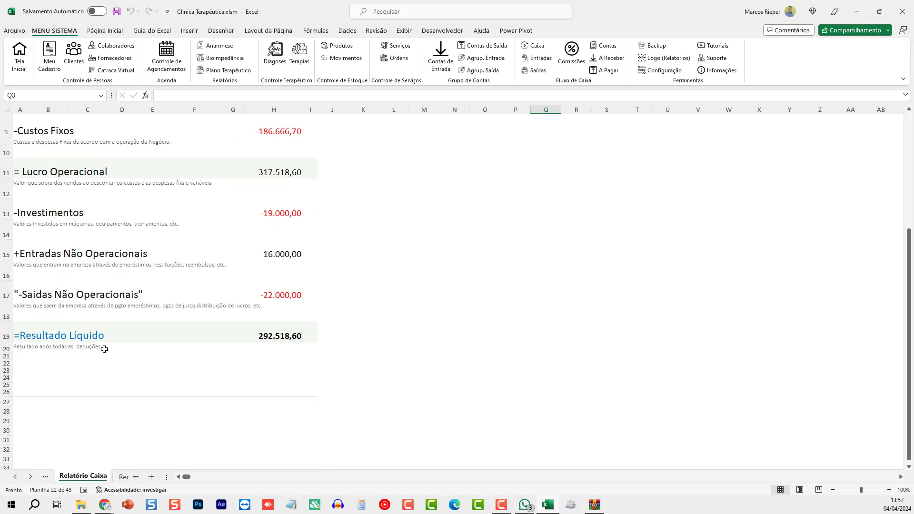
{"action": "scroll", "coordinate": [303, 358], "scroll_direction": "up", "scroll_amount": 1}
{"action": "scroll", "coordinate": [304, 357], "scroll_direction": "up", "scroll_amount": 3}
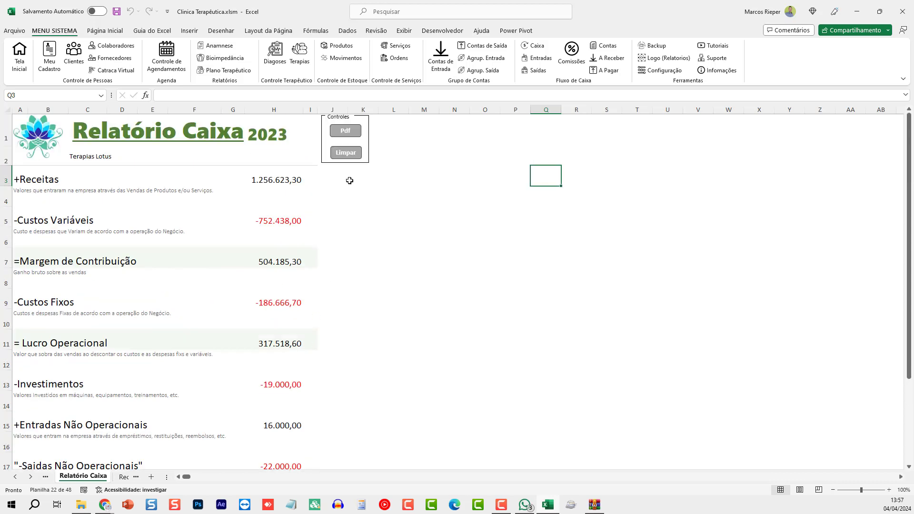
{"action": "left_click", "coordinate": [341, 132]}
{"action": "left_click", "coordinate": [435, 284]}
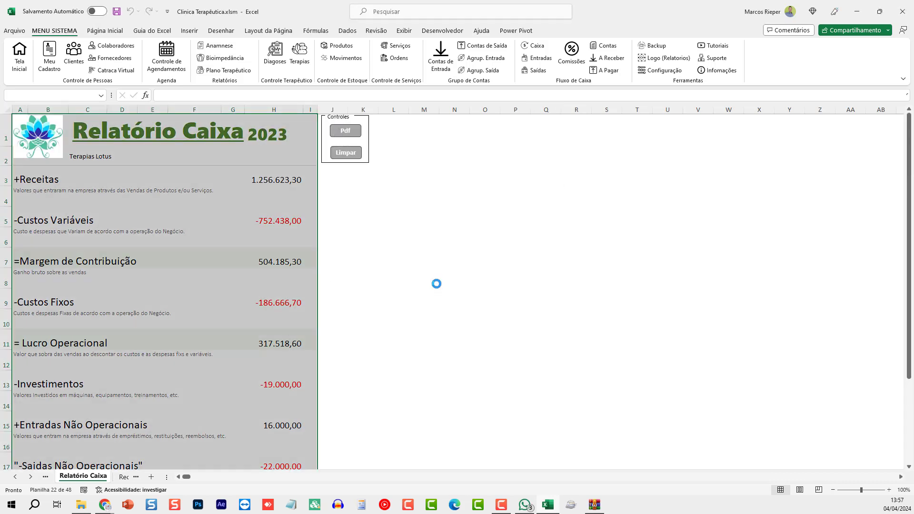
{"action": "scroll", "coordinate": [438, 337], "scroll_direction": "down", "scroll_amount": 1}
{"action": "scroll", "coordinate": [438, 337], "scroll_direction": "down", "scroll_amount": 3}
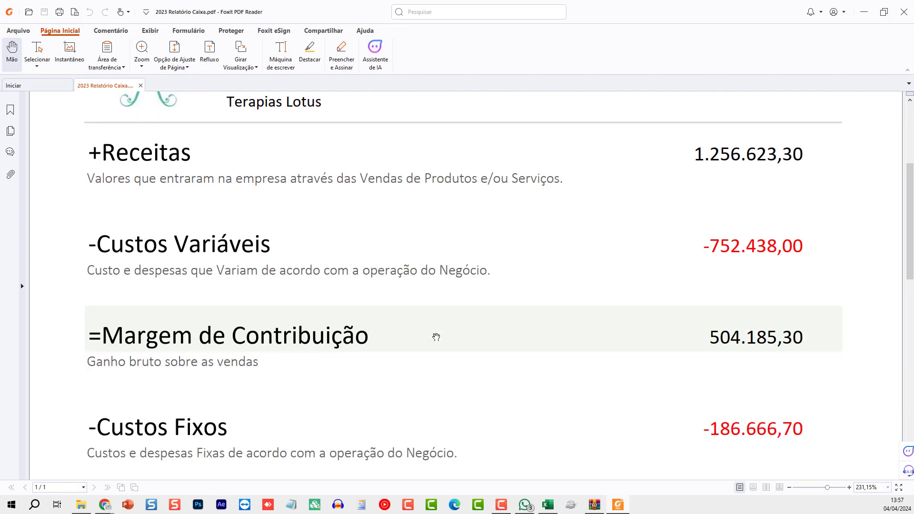
{"action": "scroll", "coordinate": [437, 337], "scroll_direction": "down", "scroll_amount": 4}
{"action": "scroll", "coordinate": [436, 337], "scroll_direction": "down", "scroll_amount": 4}
{"action": "scroll", "coordinate": [436, 337], "scroll_direction": "down", "scroll_amount": 5}
{"action": "scroll", "coordinate": [436, 337], "scroll_direction": "up", "scroll_amount": 5}
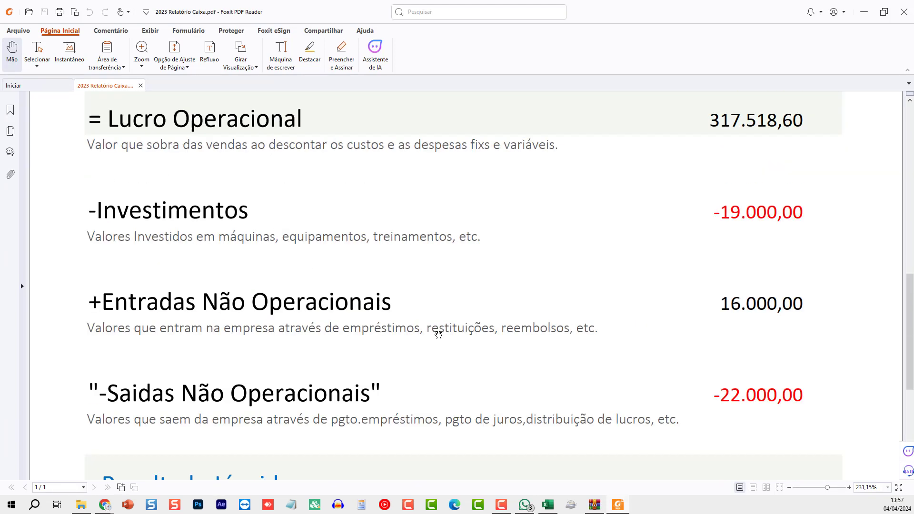
{"action": "scroll", "coordinate": [436, 336], "scroll_direction": "up", "scroll_amount": 4}
{"action": "scroll", "coordinate": [439, 331], "scroll_direction": "up", "scroll_amount": 7}
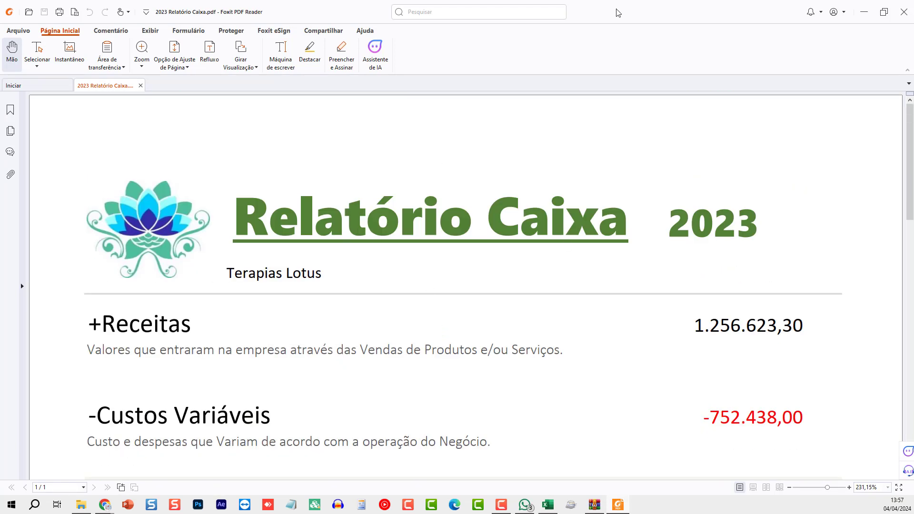
{"action": "left_click", "coordinate": [903, 12]}
- Open income entry 8 (03/01/2022, 120,00, Dinheiro) for editing from Controle de Entradas
{"action": "left_click", "coordinate": [510, 194]}
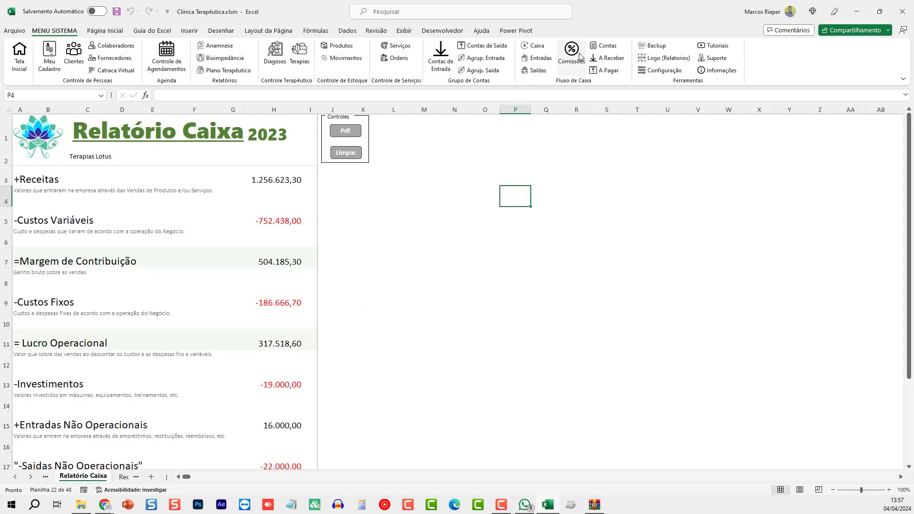
{"action": "left_click", "coordinate": [535, 70]}
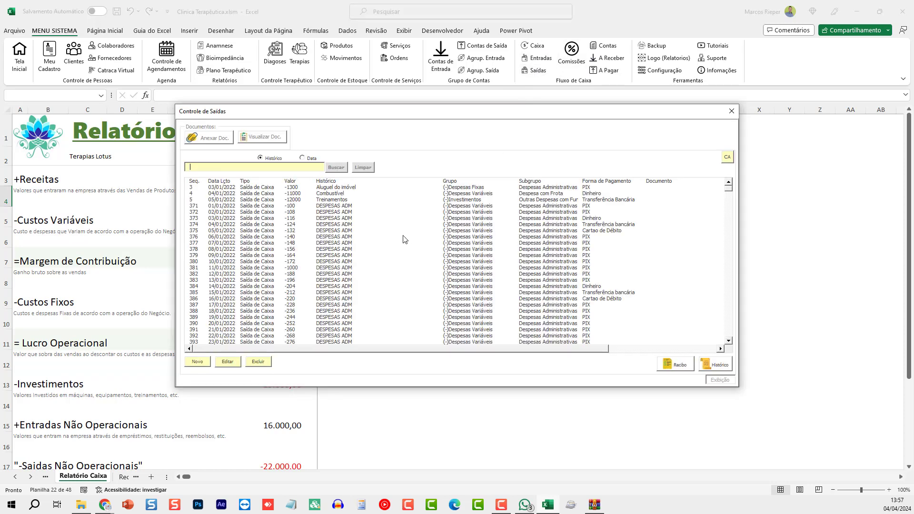
{"action": "left_click", "coordinate": [731, 111]}
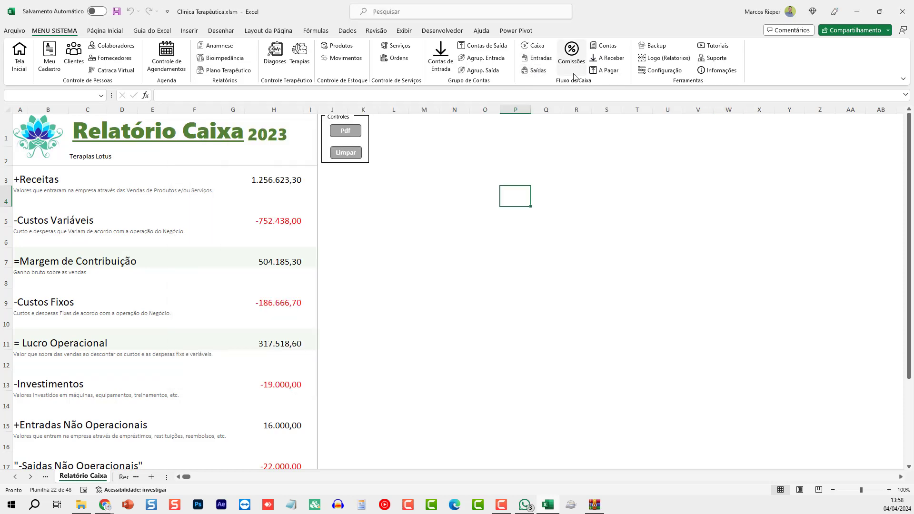
{"action": "left_click", "coordinate": [537, 57]}
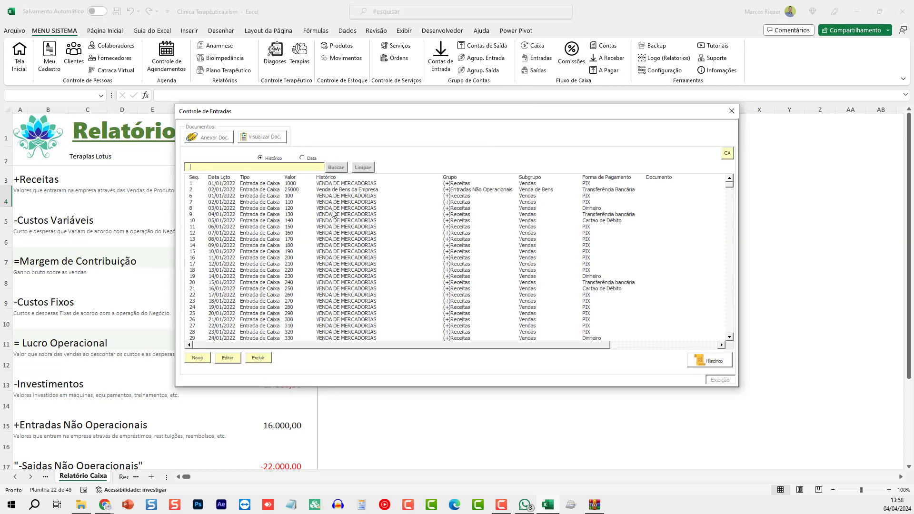
{"action": "left_click", "coordinate": [227, 359]}
{"action": "left_click", "coordinate": [450, 287]}
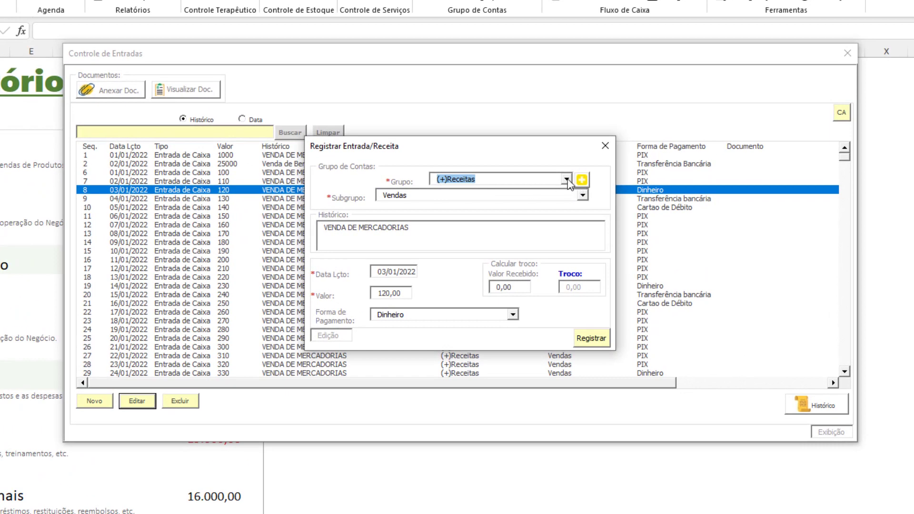
{"action": "left_click", "coordinate": [563, 181]}
{"action": "left_click", "coordinate": [497, 210]}
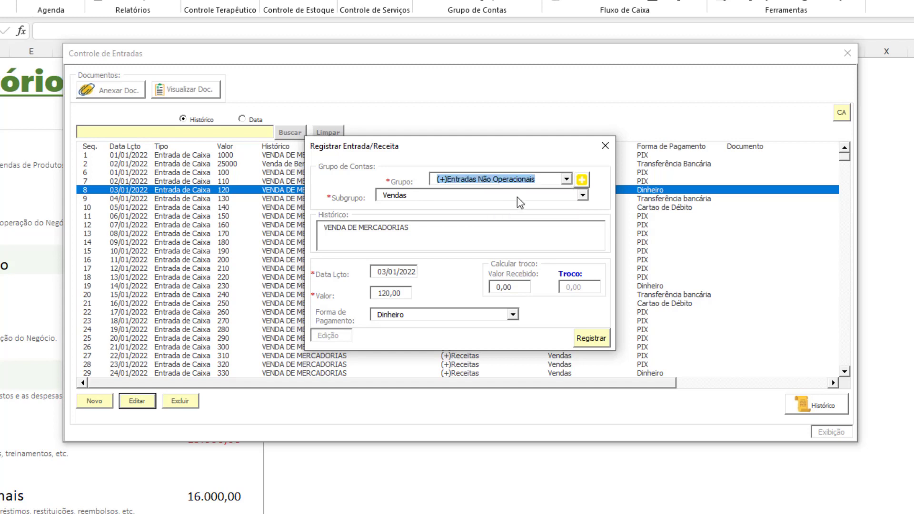
{"action": "left_click", "coordinate": [583, 196]}
{"action": "left_click", "coordinate": [538, 210]}
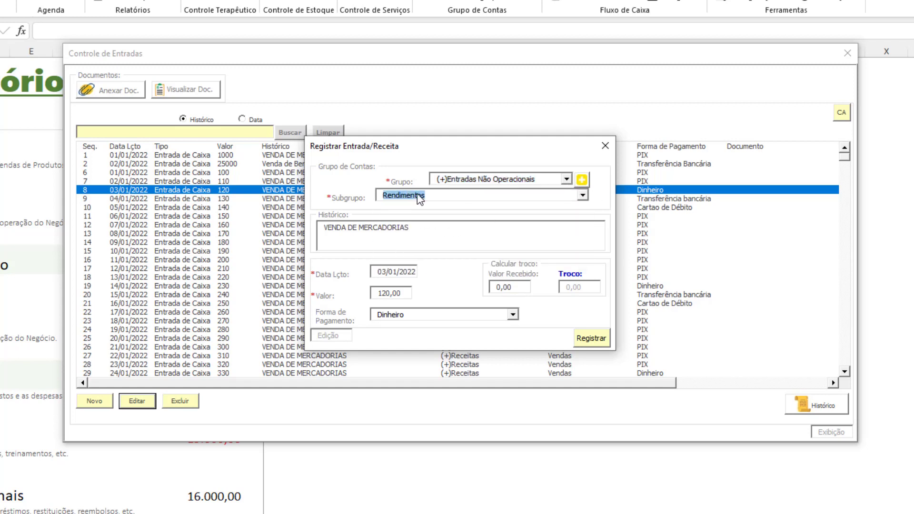
{"action": "left_click", "coordinate": [566, 179]}
{"action": "left_click", "coordinate": [523, 200]}
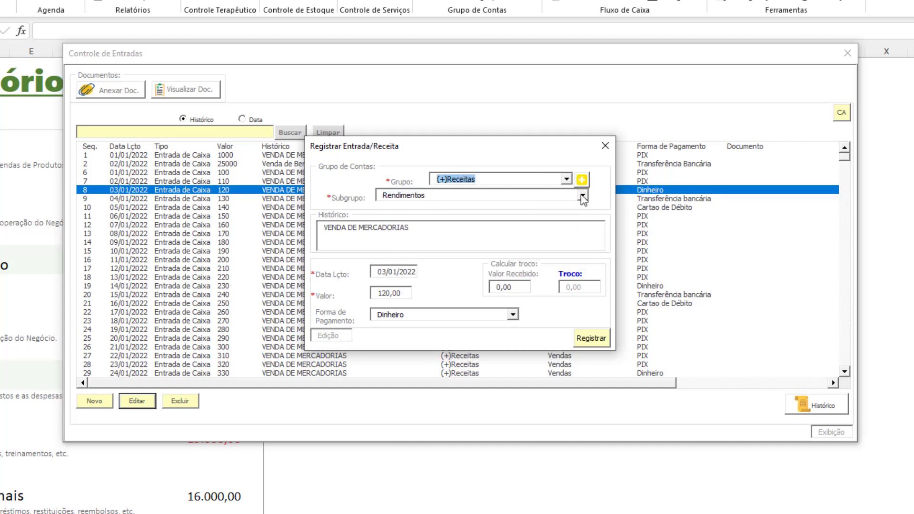
{"action": "left_click", "coordinate": [582, 196]}
{"action": "left_click", "coordinate": [395, 208]}
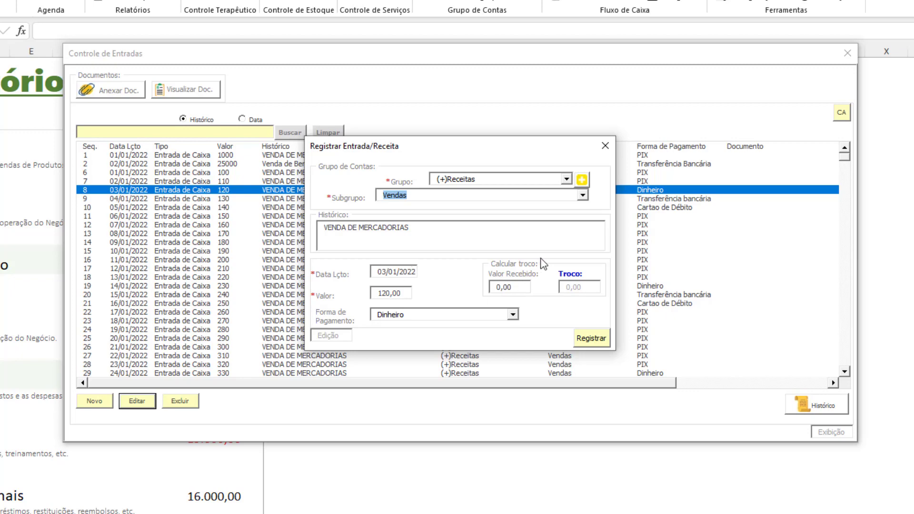
- Close the income entry form, view its attached receipt, then close the income register
{"action": "left_click", "coordinate": [605, 146]}
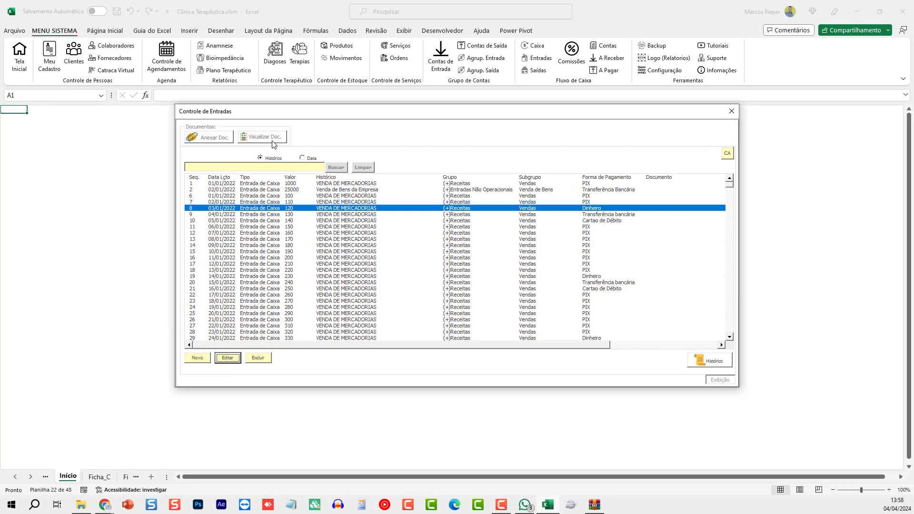
{"action": "left_click", "coordinate": [272, 139]}
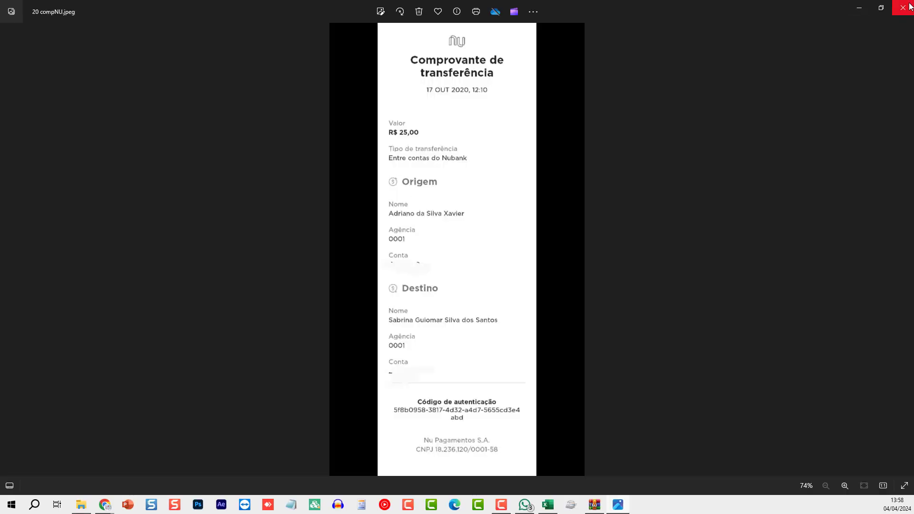
{"action": "left_click", "coordinate": [905, 9]}
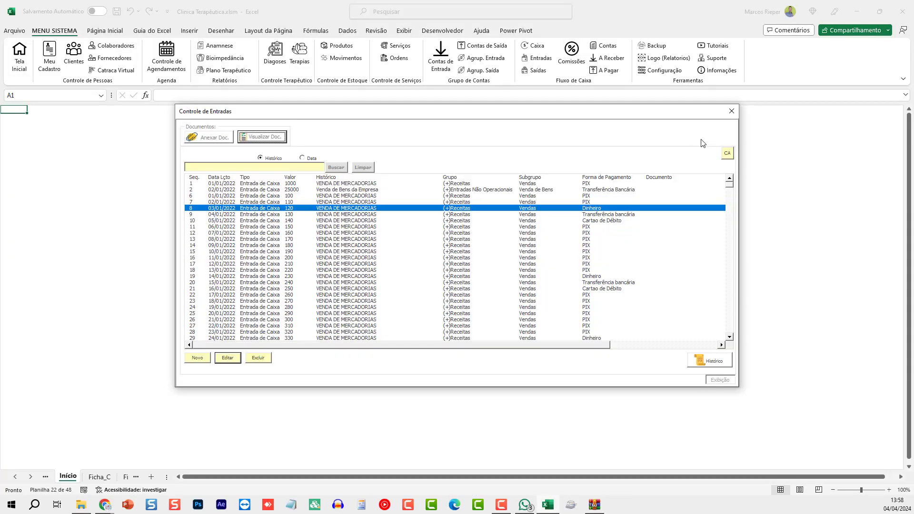
{"action": "left_click", "coordinate": [731, 112]}
- Open expense entry 378 for editing and keep PIX as its payment method
{"action": "left_click", "coordinate": [537, 70]}
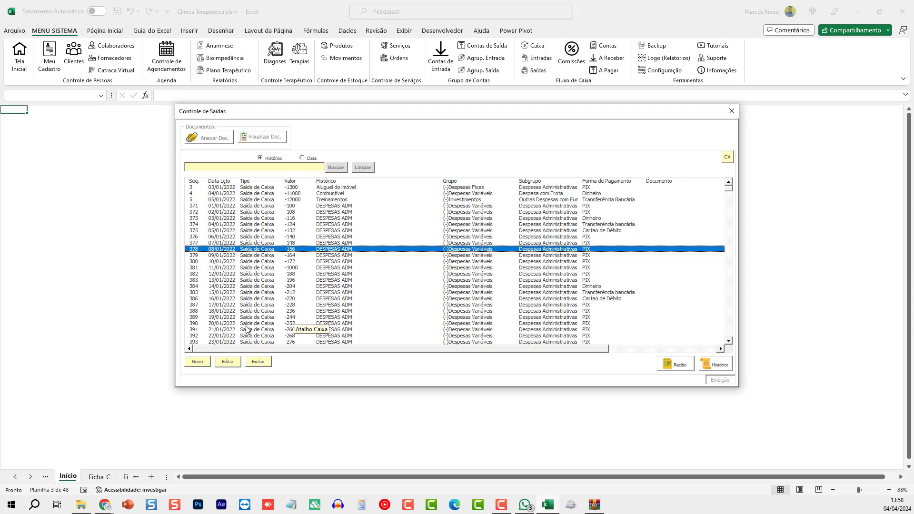
{"action": "left_click", "coordinate": [227, 361]}
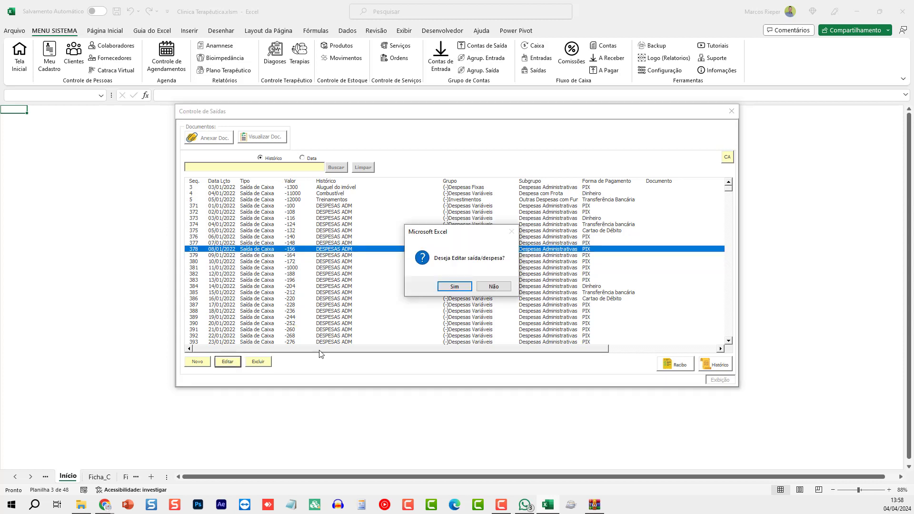
{"action": "left_click", "coordinate": [453, 287]}
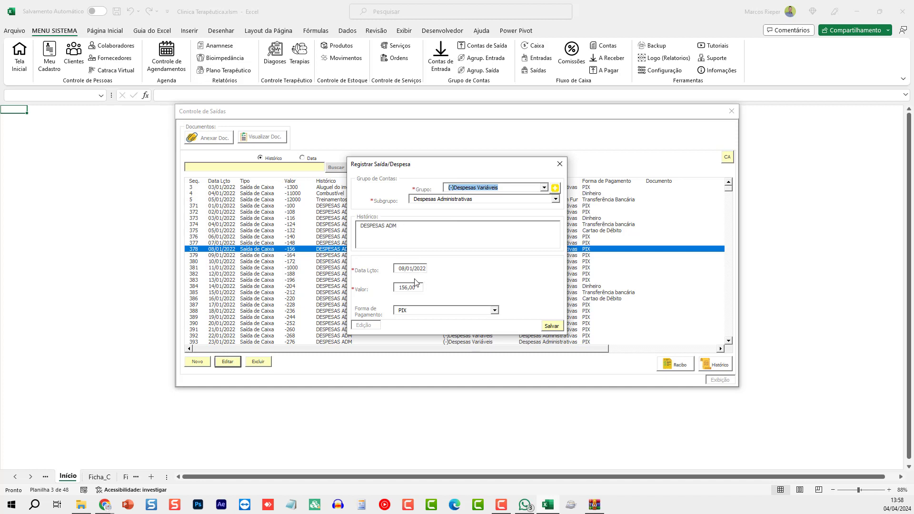
{"action": "left_click", "coordinate": [495, 311]}
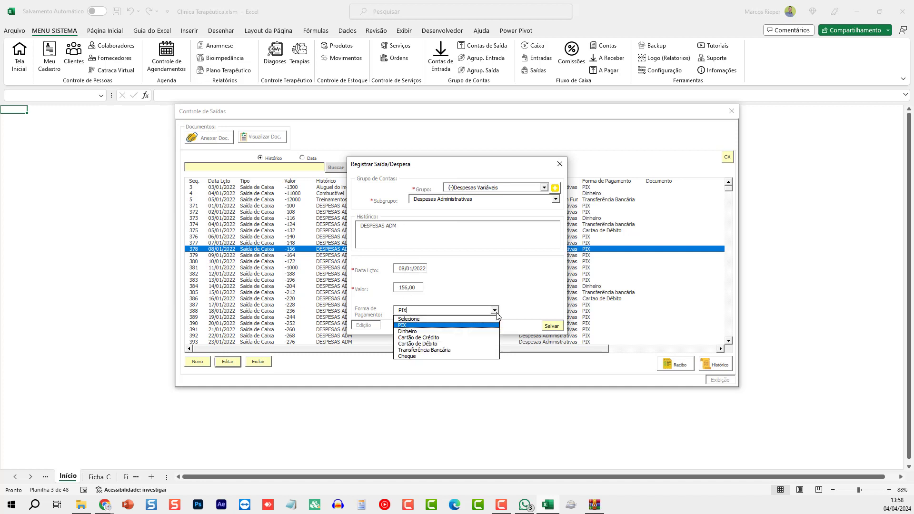
{"action": "left_click", "coordinate": [495, 312]}
- Close the expense form, view its transfer receipt, then close the expenses register
{"action": "left_click", "coordinate": [560, 164]}
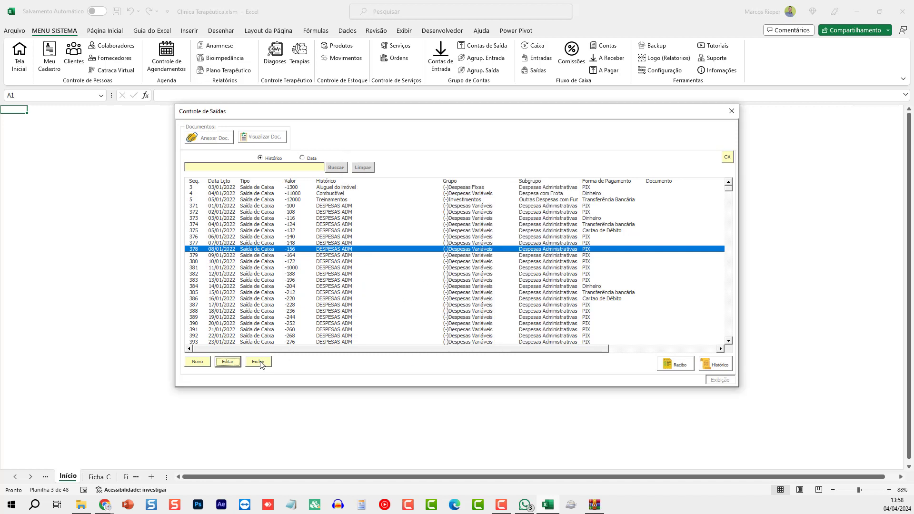
{"action": "left_click", "coordinate": [266, 140]}
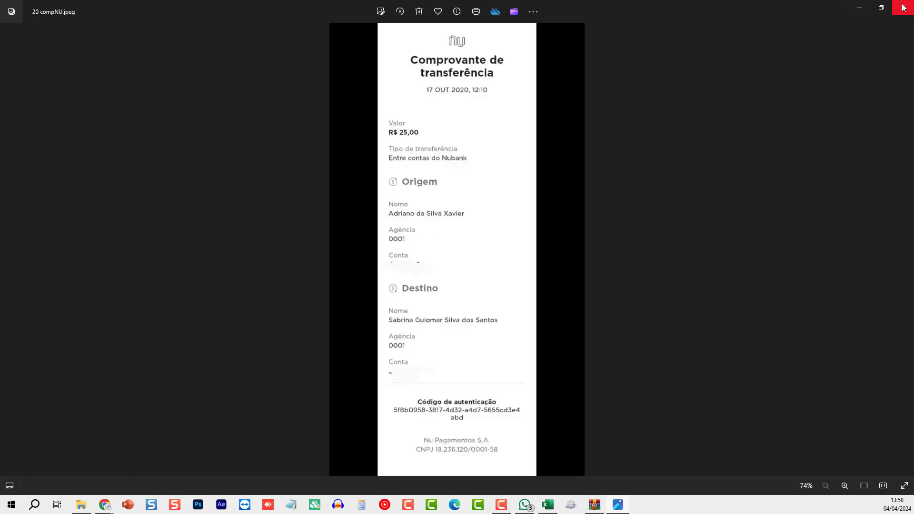
{"action": "left_click", "coordinate": [902, 8]}
{"action": "left_click", "coordinate": [731, 112]}
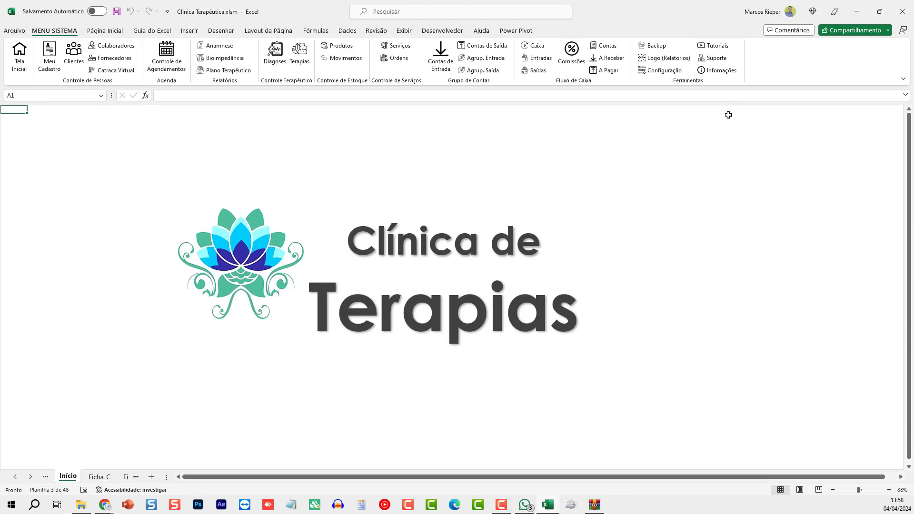
- Open commission 1399 (17/04/2023, 1.860,00, PIX) and confirm it has no attached document
{"action": "left_click", "coordinate": [576, 53]}
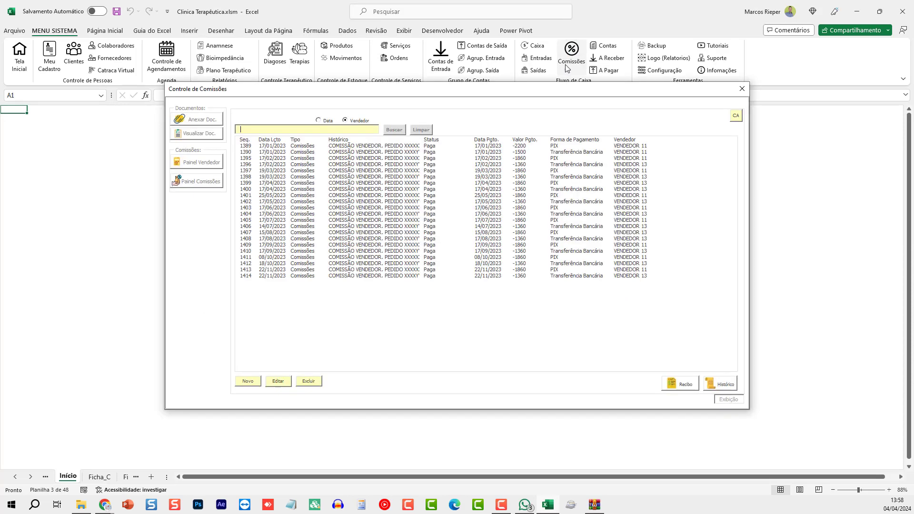
{"action": "left_click_drag", "start_coordinate": [369, 165], "coordinate": [367, 184]}
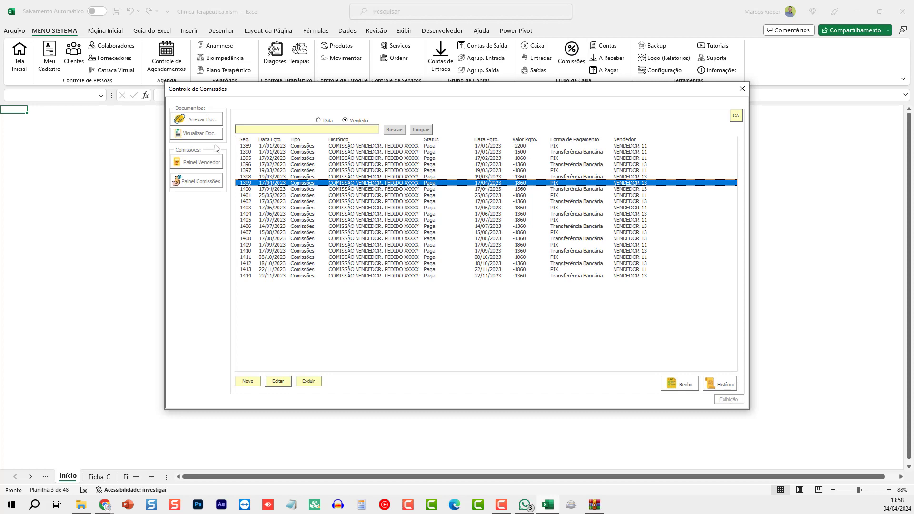
{"action": "left_click", "coordinate": [276, 382]}
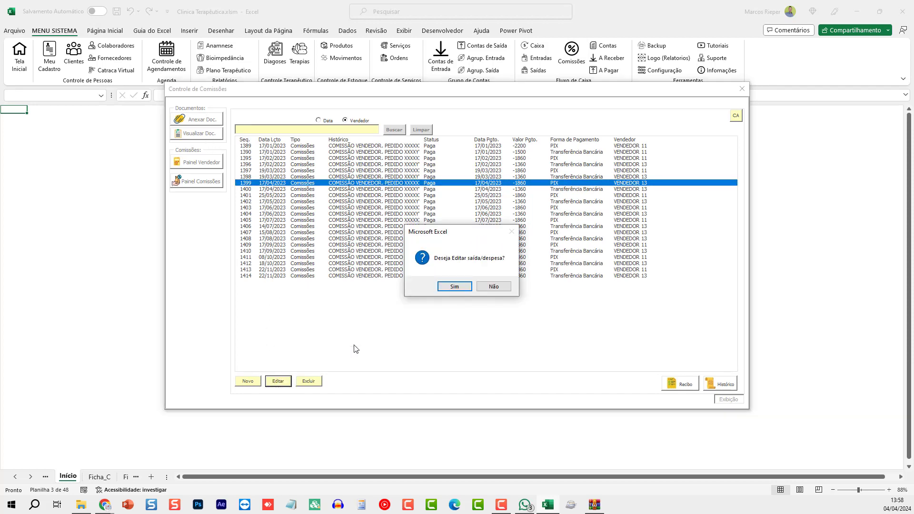
{"action": "left_click", "coordinate": [455, 290]}
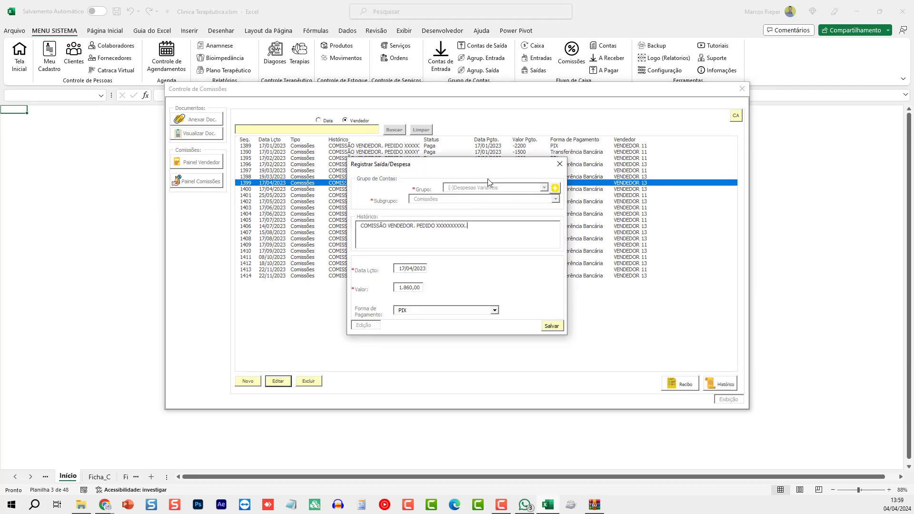
{"action": "left_click", "coordinate": [560, 164]}
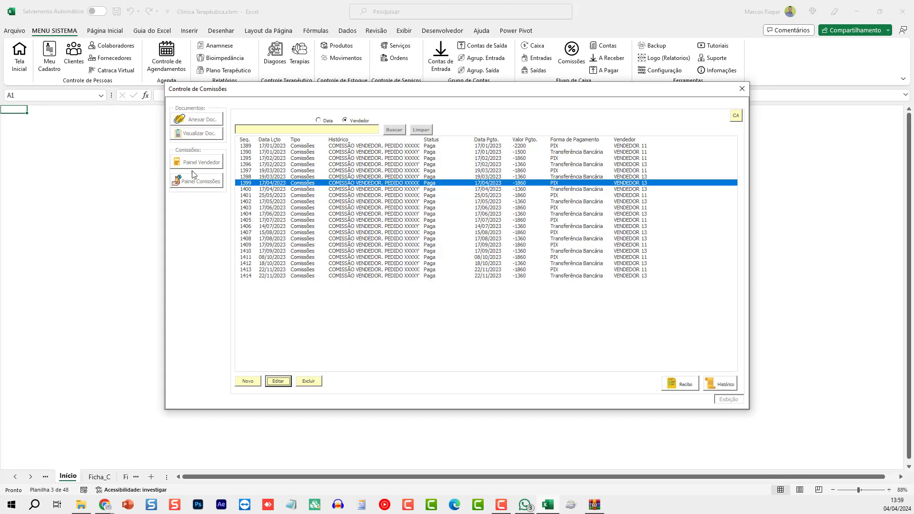
{"action": "left_click", "coordinate": [193, 137]}
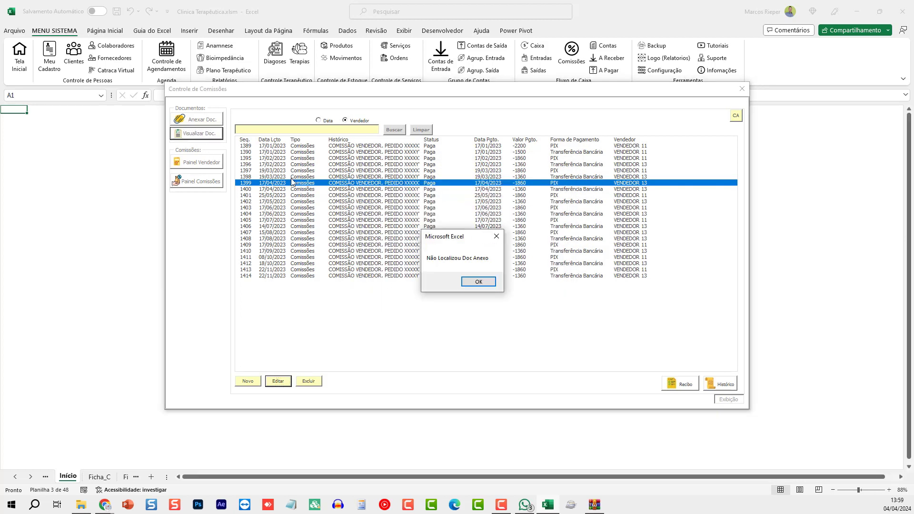
{"action": "left_click", "coordinate": [474, 281]}
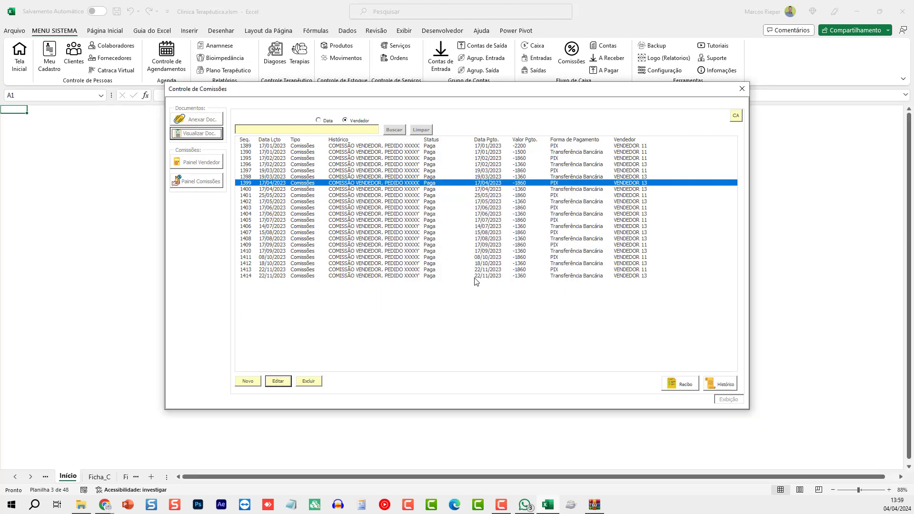
- Filter VENDEDOR 13's paid commissions to 2023 and generate the commissions report
{"action": "left_click", "coordinate": [200, 166]}
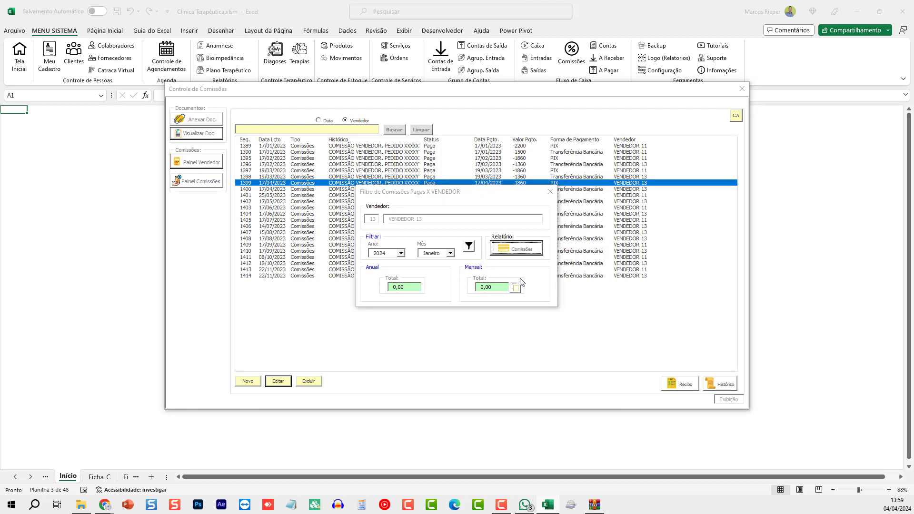
{"action": "left_click", "coordinate": [511, 252]}
{"action": "left_click", "coordinate": [496, 282]}
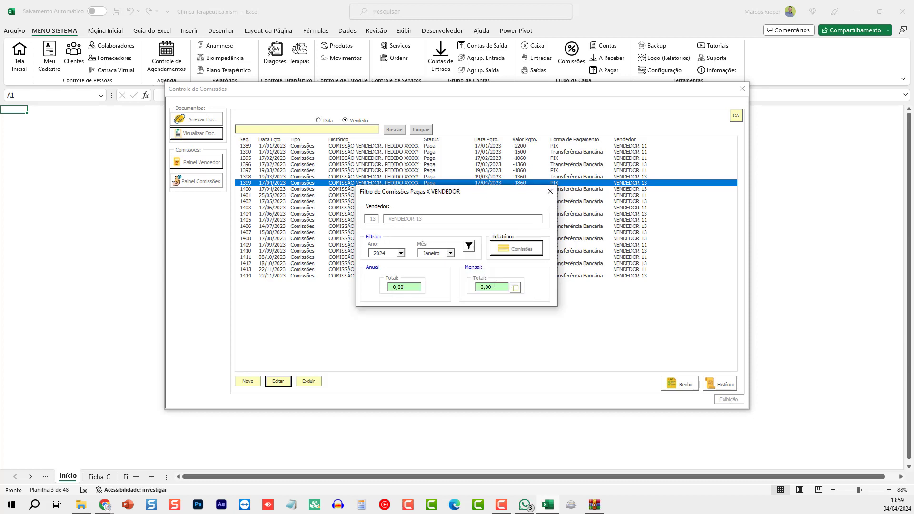
{"action": "left_click", "coordinate": [470, 247]}
{"action": "left_click", "coordinate": [401, 253]}
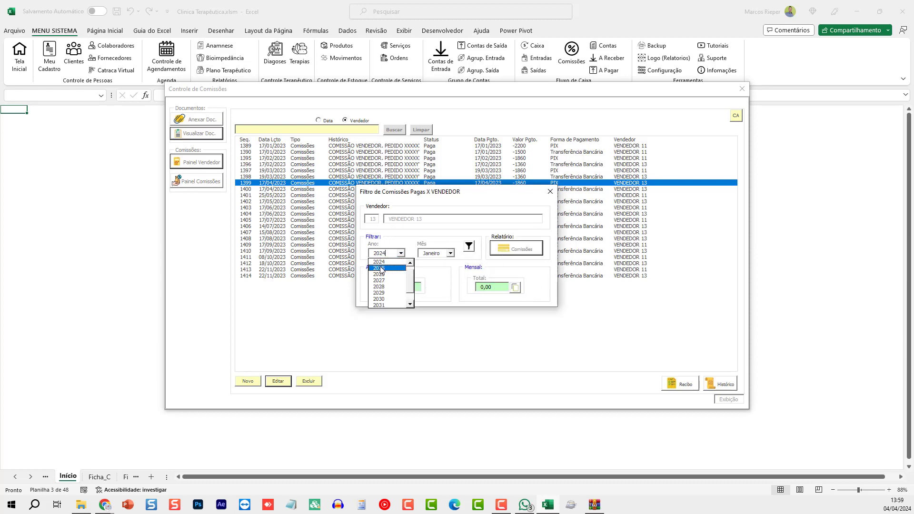
{"action": "left_click", "coordinate": [399, 263]}
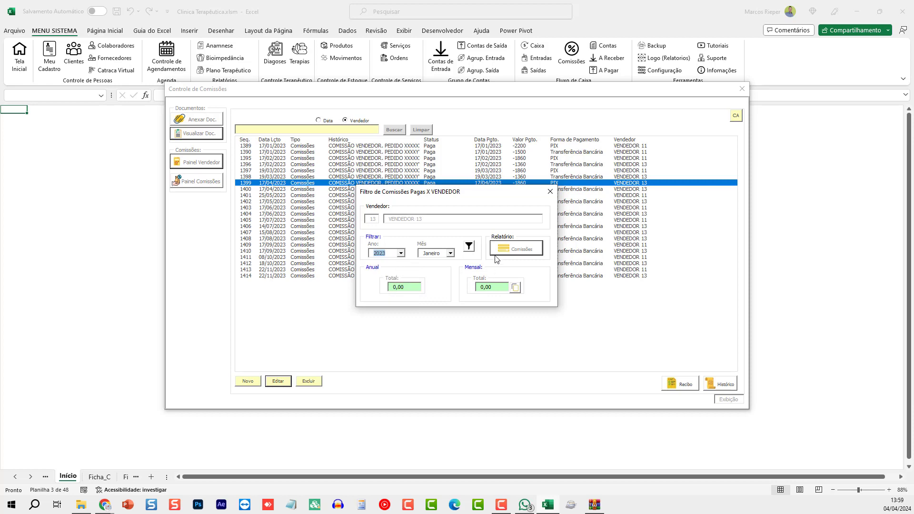
{"action": "left_click", "coordinate": [469, 246]}
{"action": "left_click", "coordinate": [521, 249]}
{"action": "left_click", "coordinate": [468, 288]}
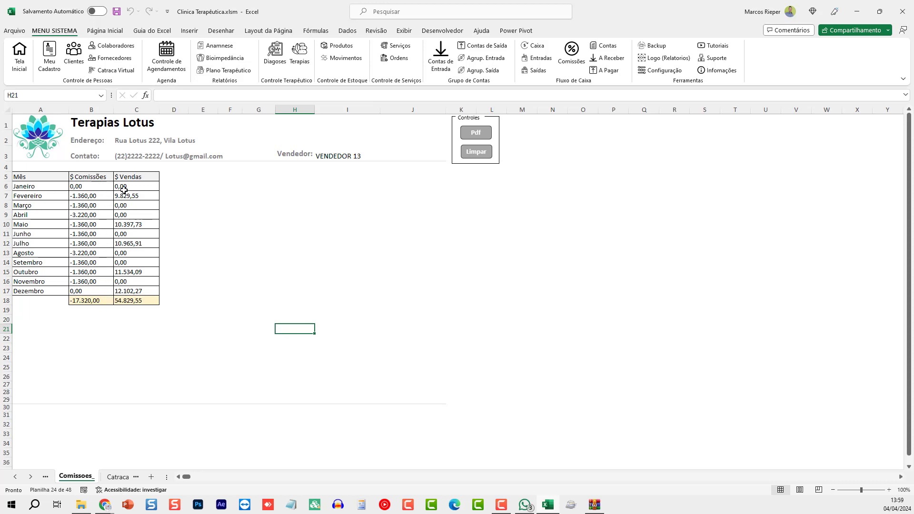
{"action": "left_click", "coordinate": [604, 46]}
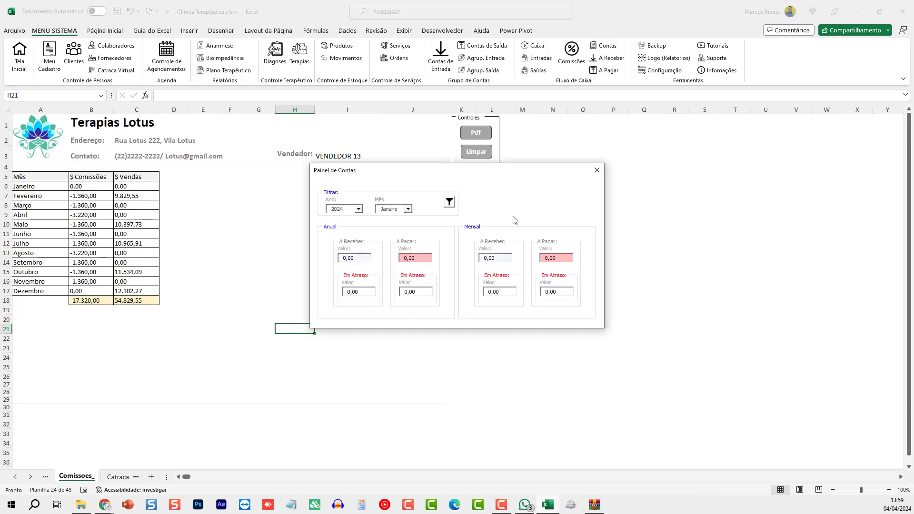
{"action": "left_click", "coordinate": [450, 204]}
{"action": "left_click", "coordinate": [357, 209]}
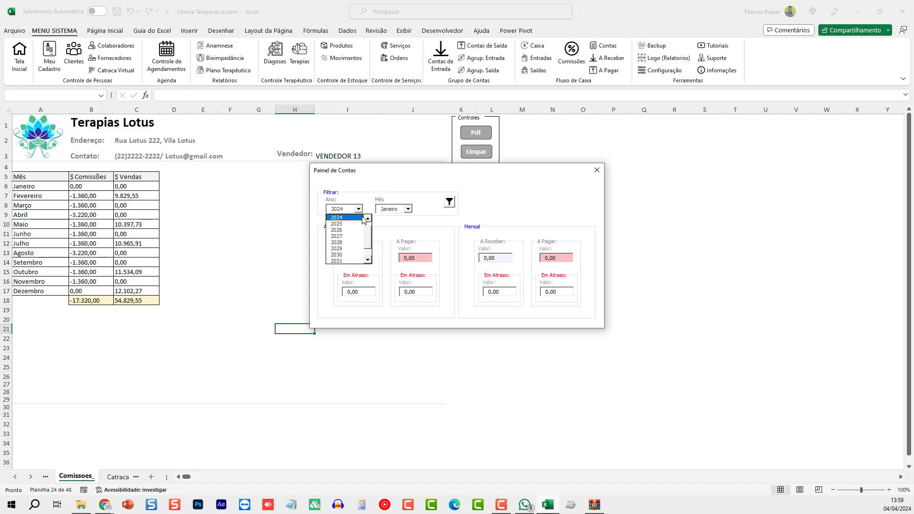
{"action": "left_click", "coordinate": [350, 218]}
{"action": "left_click", "coordinate": [449, 202]}
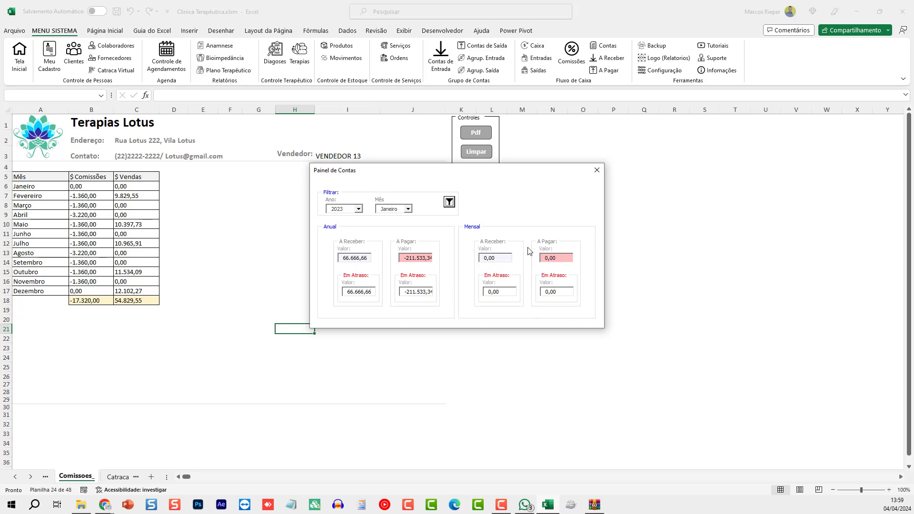
{"action": "left_click", "coordinate": [597, 170]}
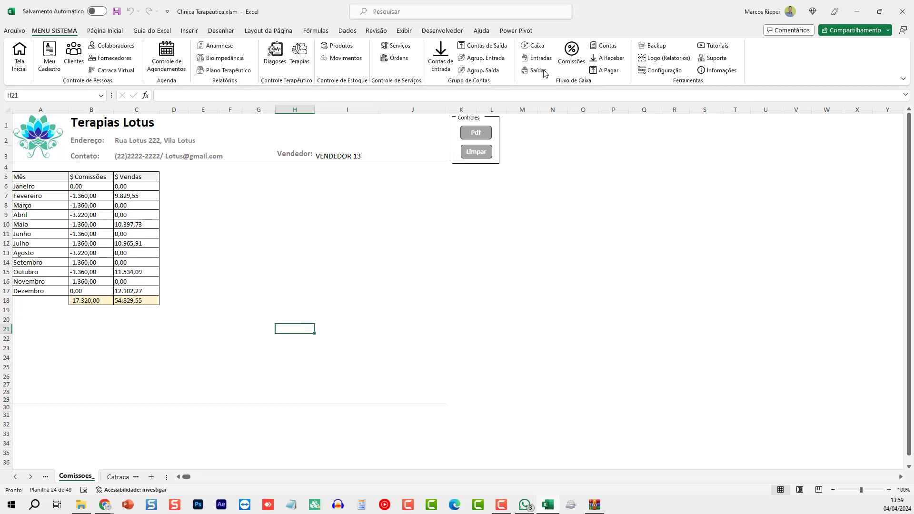
{"action": "left_click", "coordinate": [608, 70]}
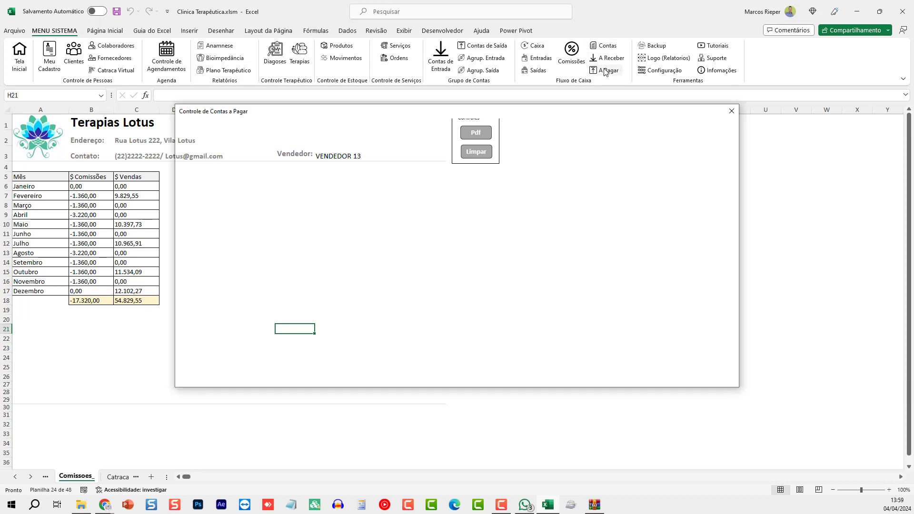
{"action": "left_click", "coordinate": [314, 215]}
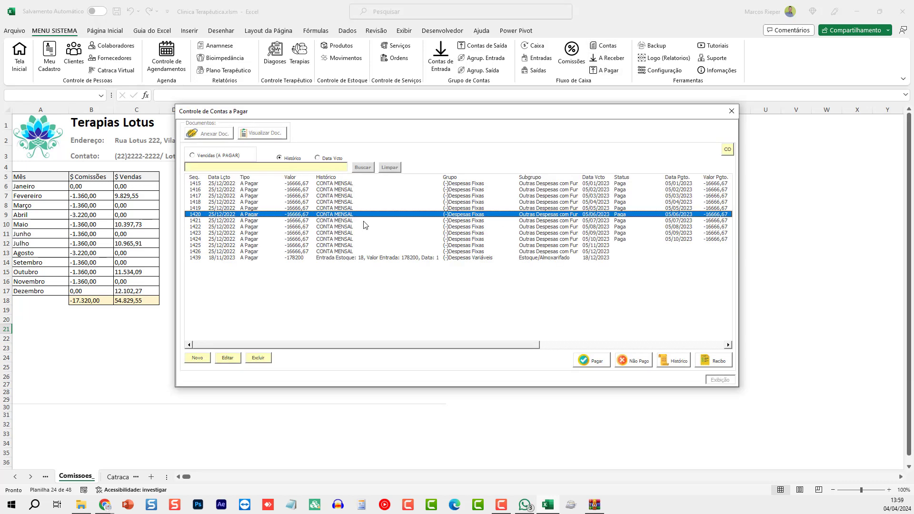
{"action": "left_click", "coordinate": [732, 111]}
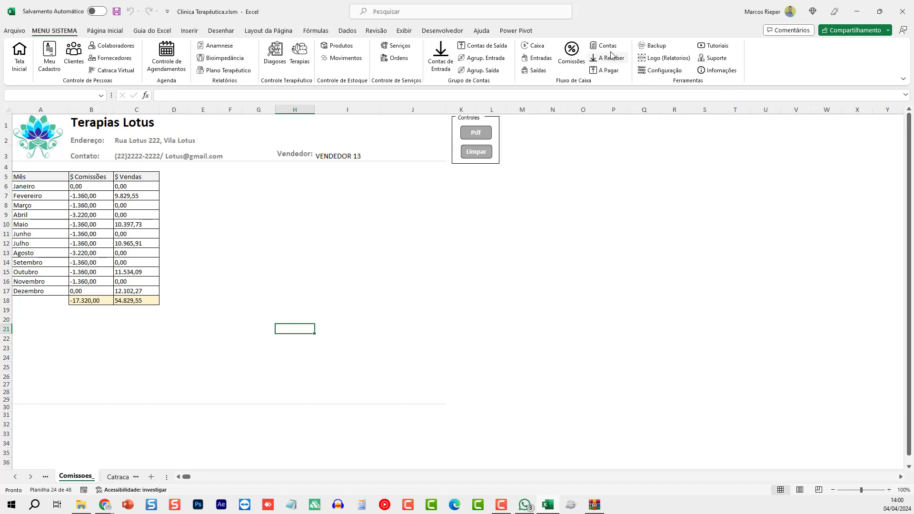
{"action": "left_click", "coordinate": [660, 57]}
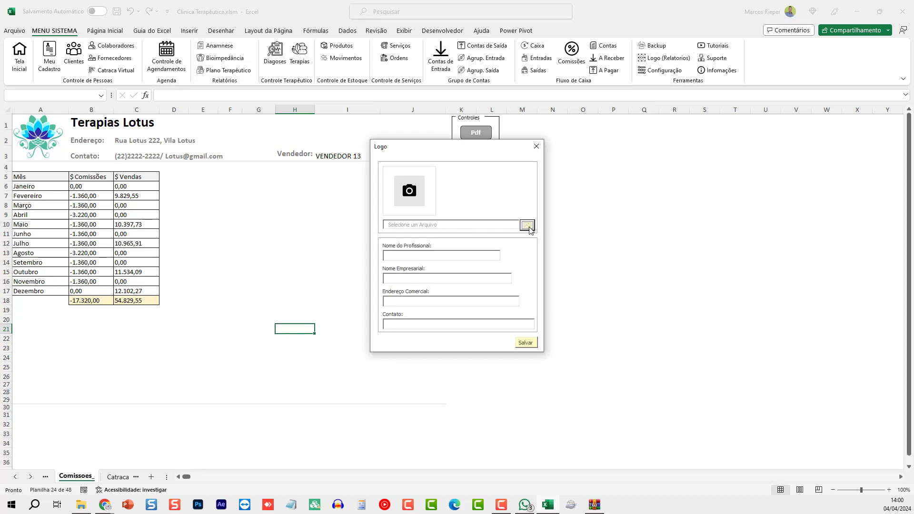
{"action": "left_click", "coordinate": [410, 251]}
{"action": "left_click", "coordinate": [536, 147]}
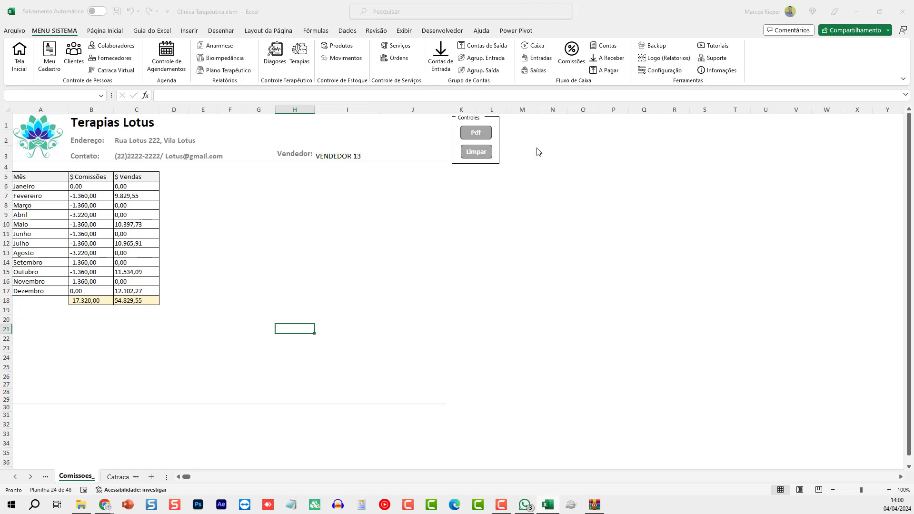
{"action": "left_click", "coordinate": [662, 70]}
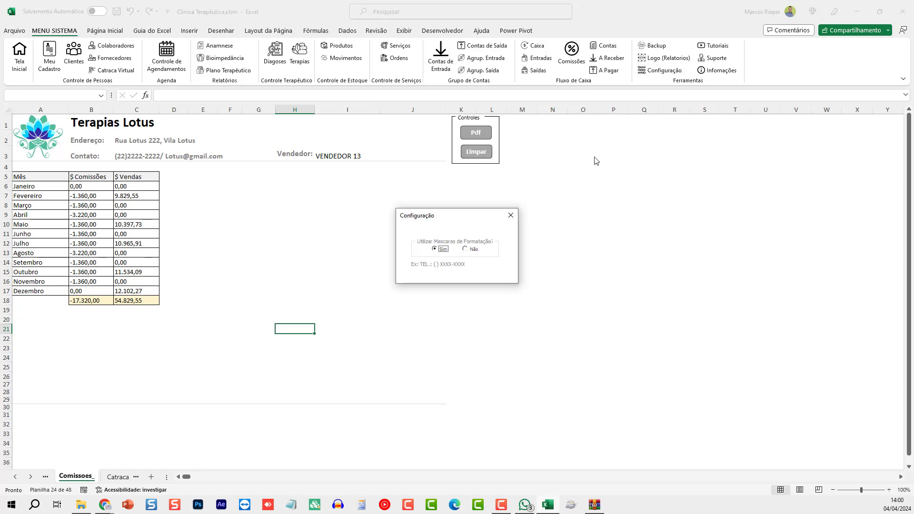
{"action": "left_click", "coordinate": [471, 251]}
{"action": "left_click", "coordinate": [511, 215]}
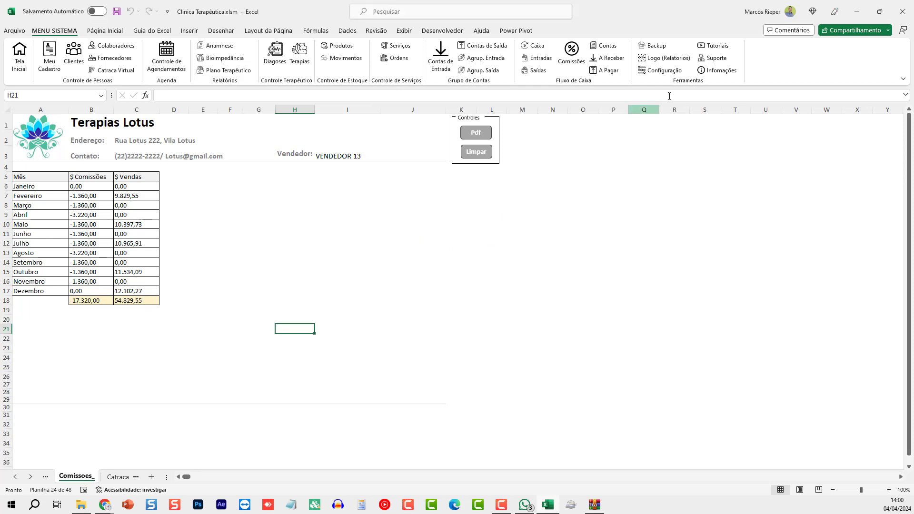
- Back up the workbook and confirm the _04042024.XLSm copy (3.609 KB) in the BACKUP folder
{"action": "left_click", "coordinate": [656, 46]}
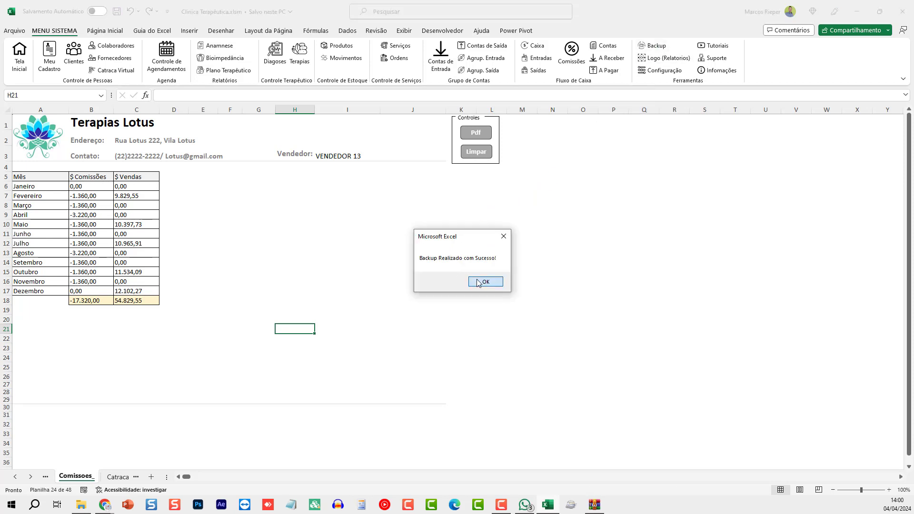
{"action": "left_click", "coordinate": [474, 281]}
{"action": "left_click", "coordinate": [82, 505]}
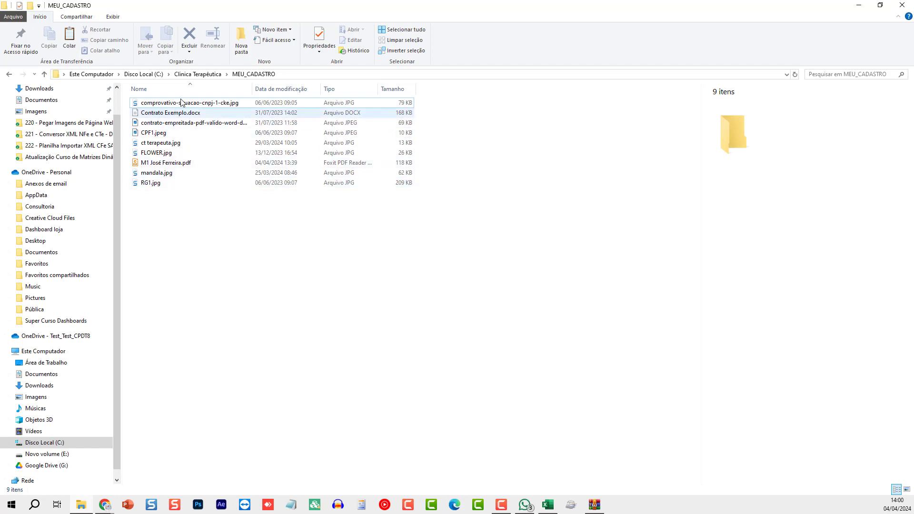
{"action": "left_click", "coordinate": [204, 74]}
{"action": "double_click", "coordinate": [157, 102]}
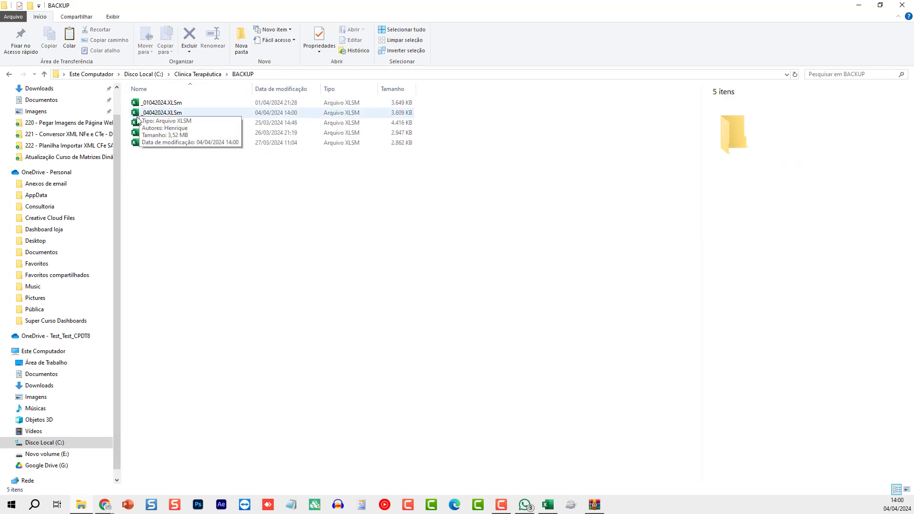
{"action": "left_click", "coordinate": [157, 103]}
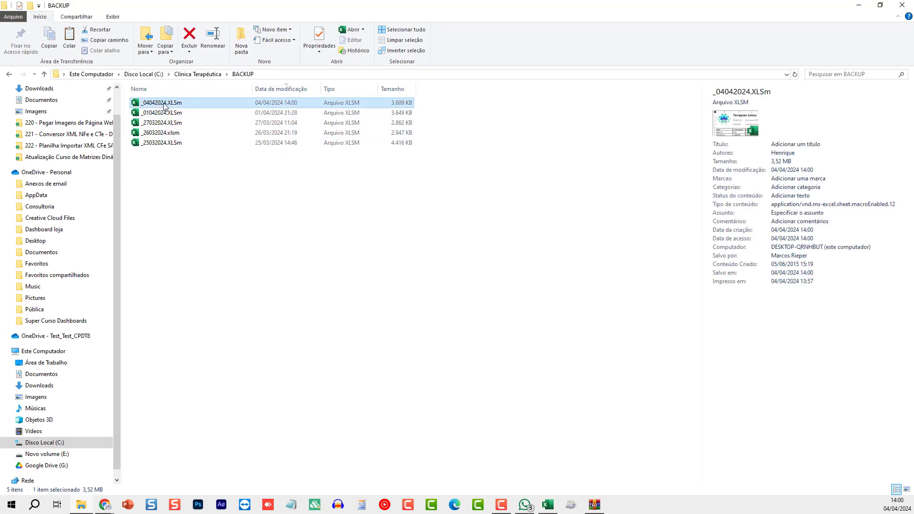
{"action": "left_click", "coordinate": [858, 6]}
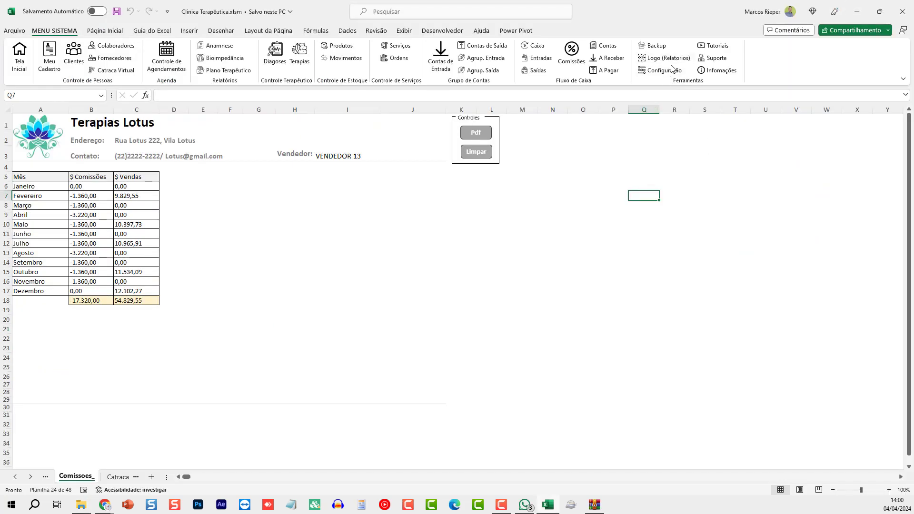
- View the tutorial video list and the support contact details, closing each
{"action": "left_click", "coordinate": [714, 47]}
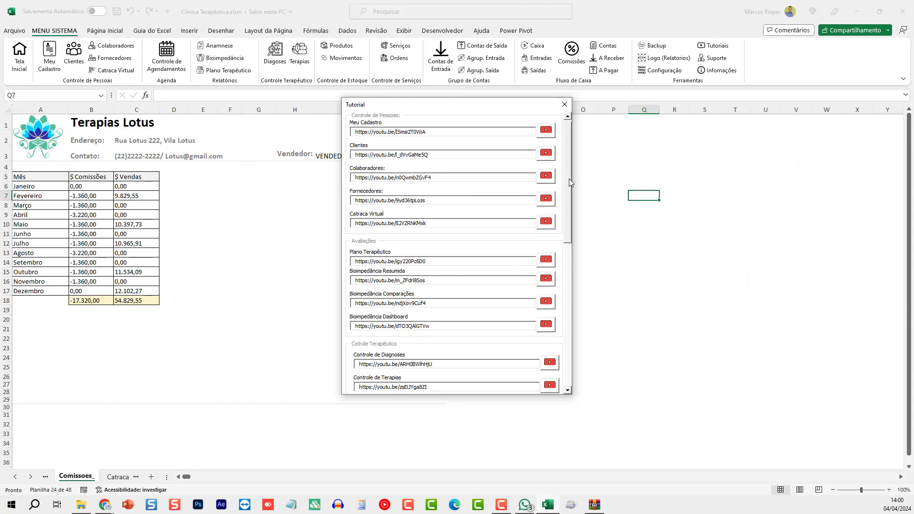
{"action": "mouse_move", "coordinate": [570, 179]}
{"action": "left_mouse_down"}
{"action": "mouse_move", "coordinate": [559, 343]}
{"action": "mouse_move", "coordinate": [482, 124]}
{"action": "left_mouse_up"}
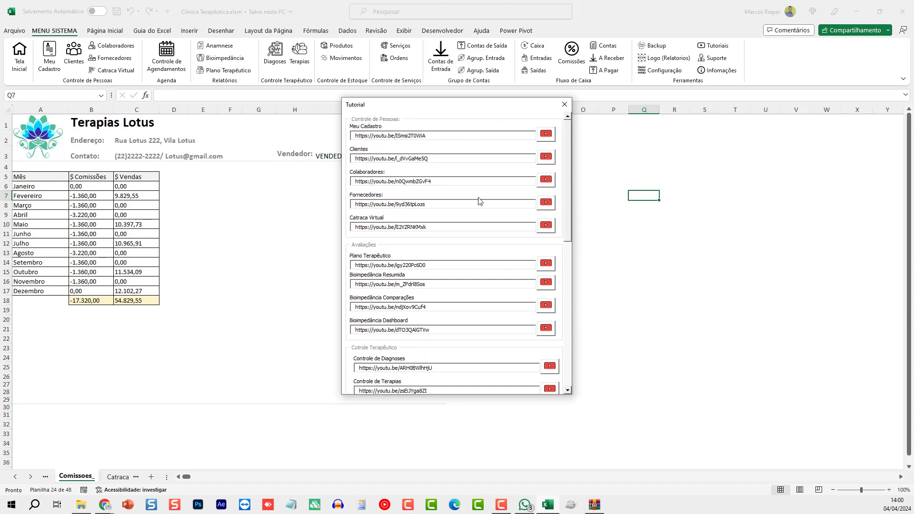
{"action": "left_click", "coordinate": [565, 107]}
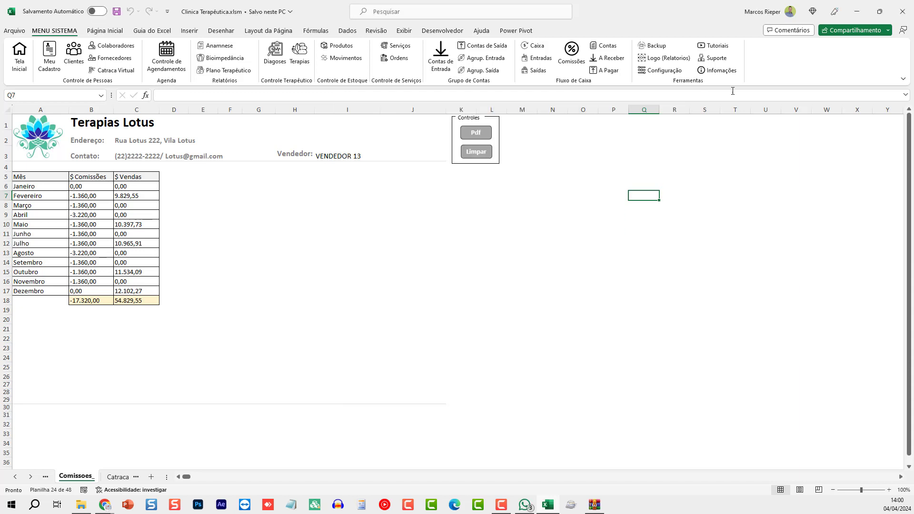
{"action": "left_click", "coordinate": [714, 60]}
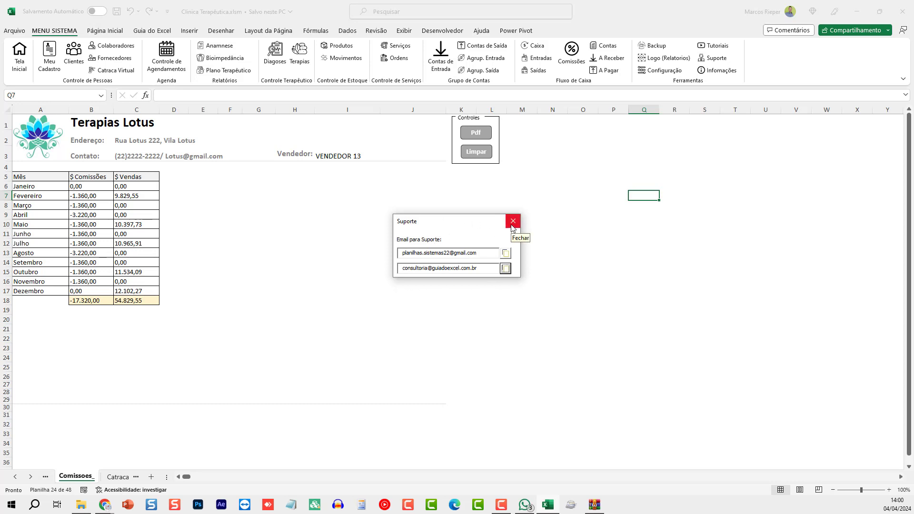
{"action": "left_click", "coordinate": [512, 224]}
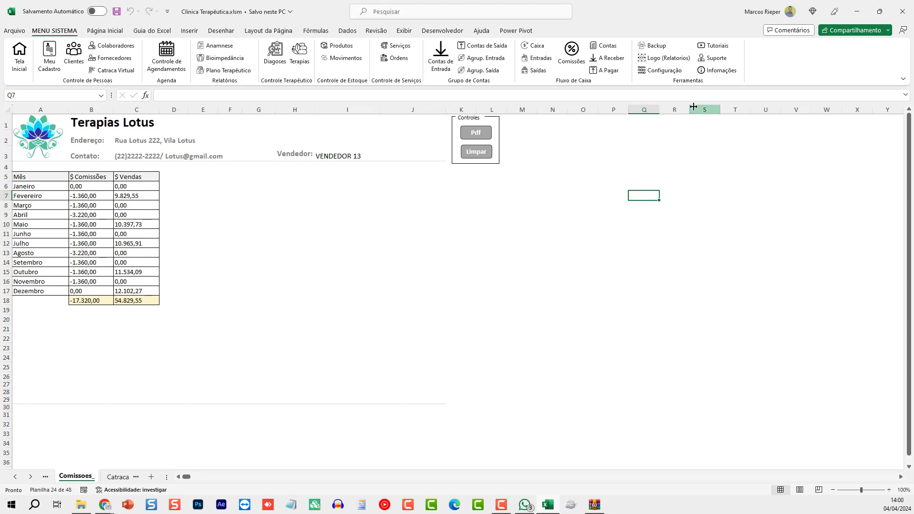
- Check the Sobre o Sistema dialog (Versão v2.0), then go to the Início home sheet
{"action": "left_click", "coordinate": [714, 74]}
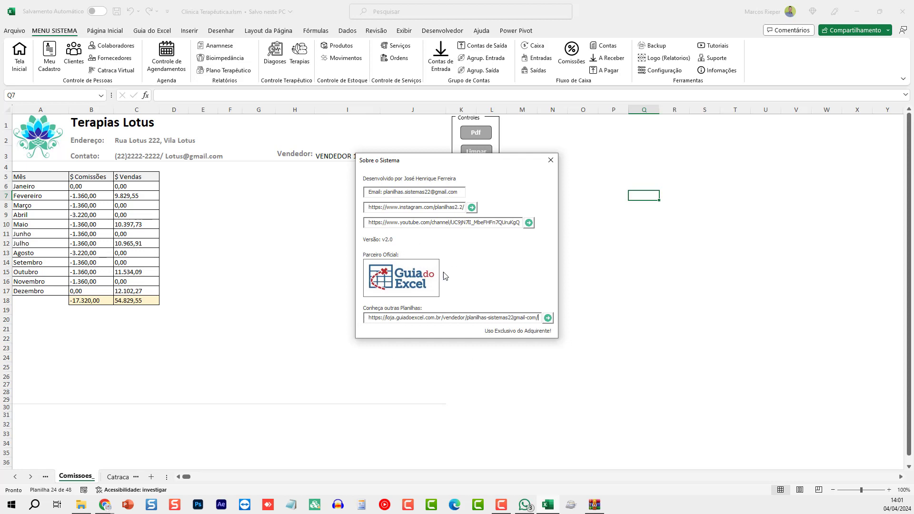
{"action": "left_click", "coordinate": [551, 160]}
{"action": "left_click", "coordinate": [19, 57]}
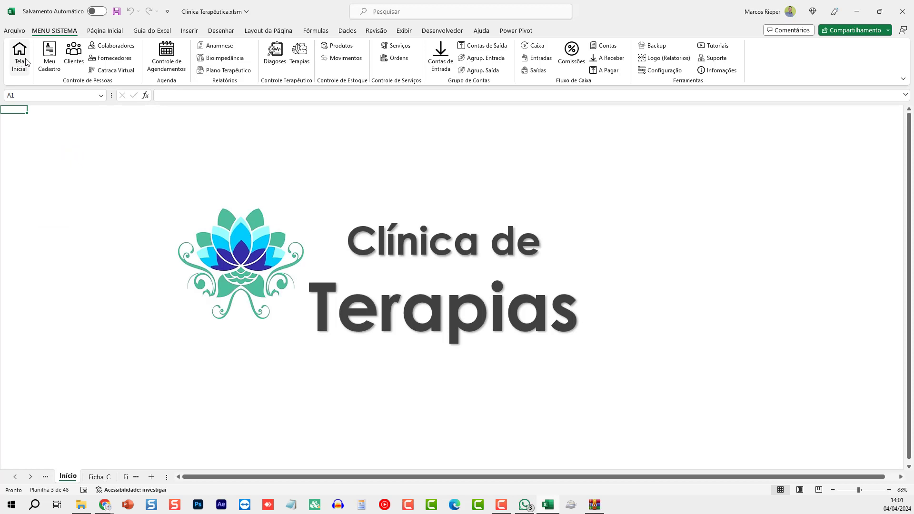